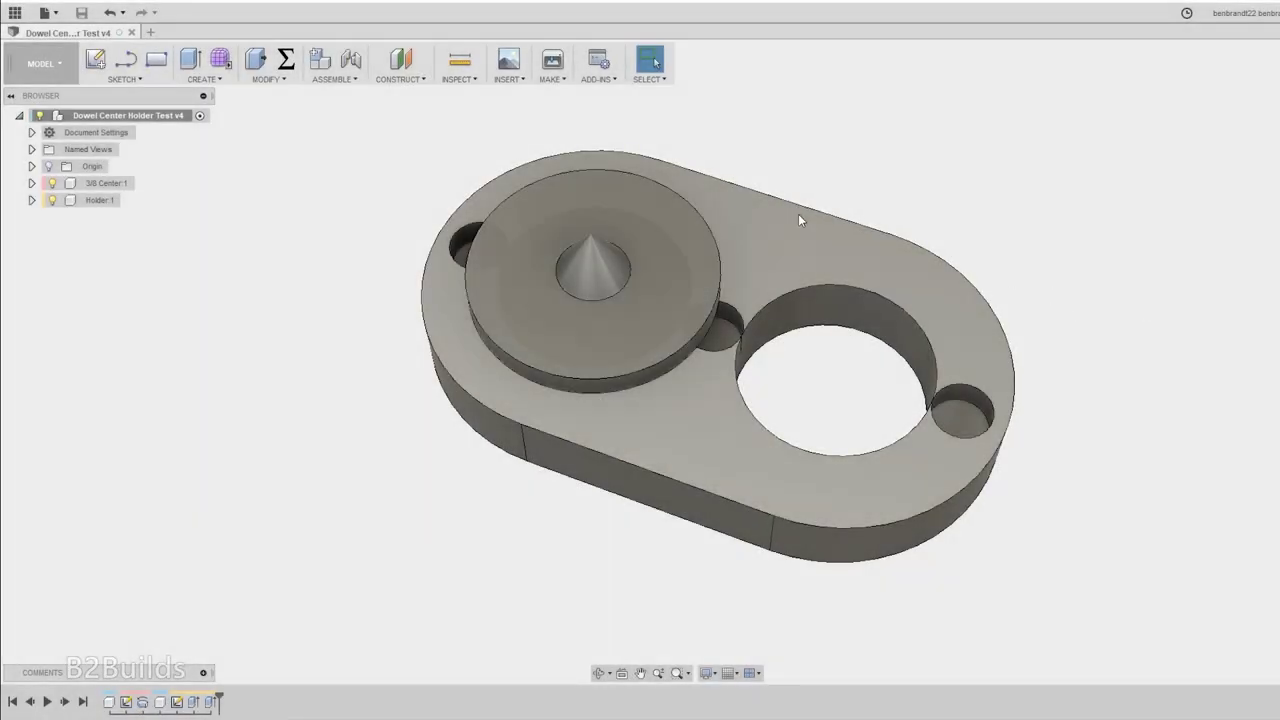
- Examine the test holder from above and below, with the 3/8 Center component hidden and shown
{"action": "middle_click_drag", "start_coordinate": [766, 374], "coordinate": [780, 397], "text": "shift"}
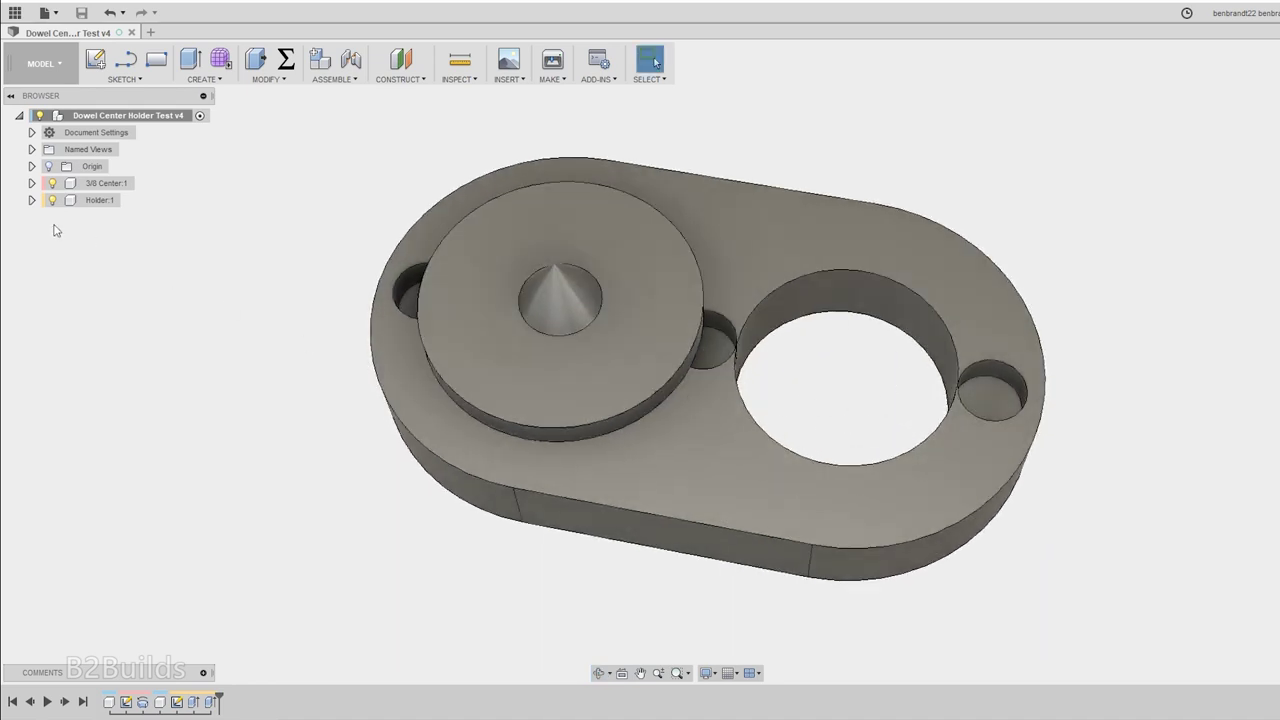
{"action": "left_click", "coordinate": [52, 183]}
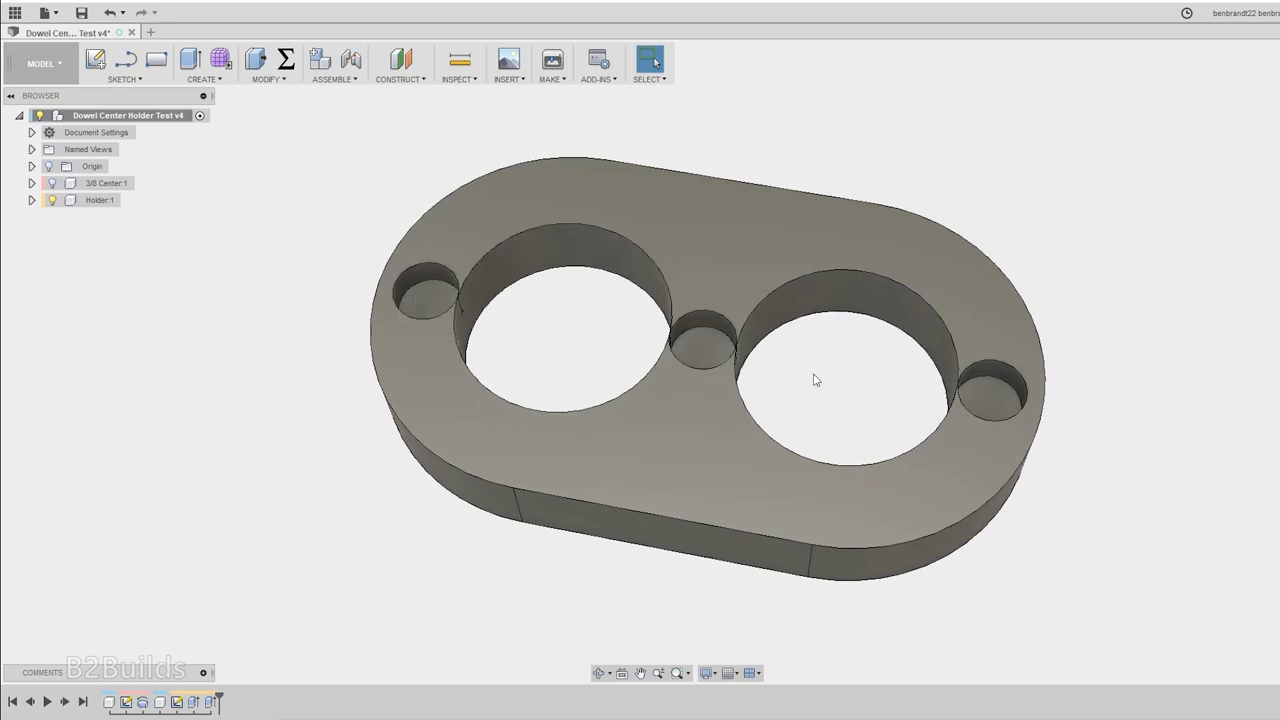
{"action": "left_click", "coordinate": [52, 184]}
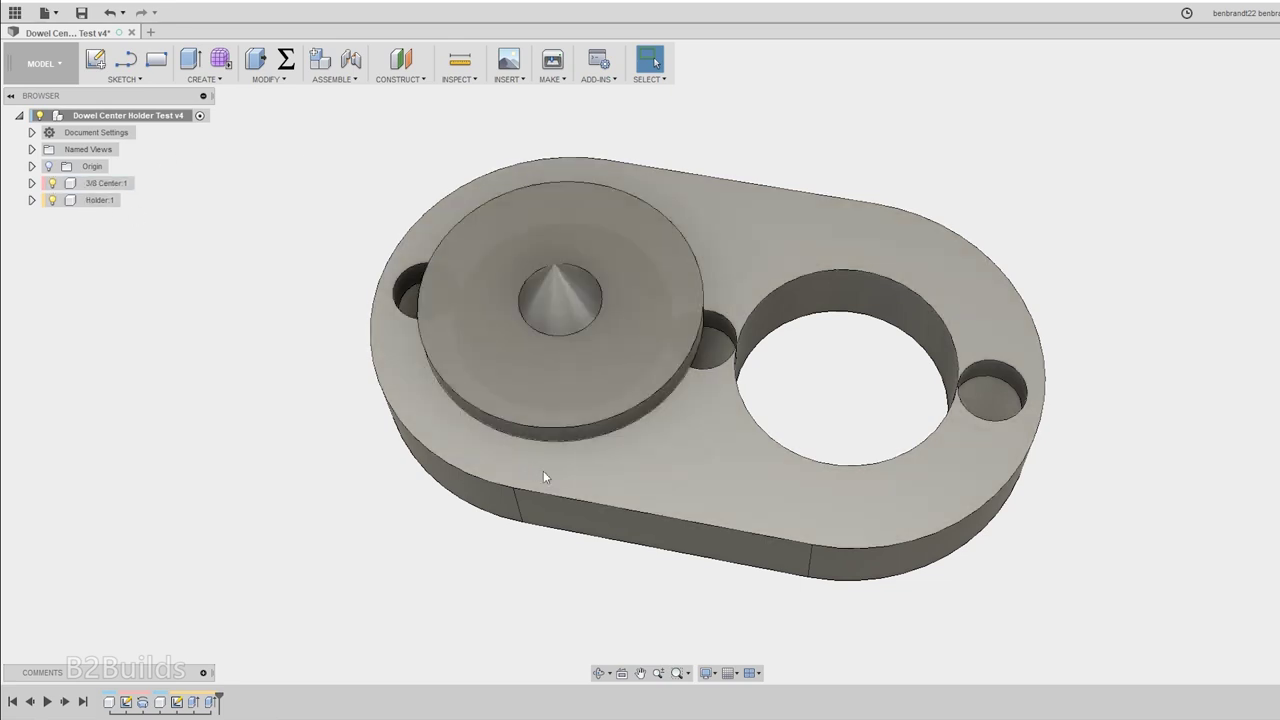
{"action": "middle_click_drag", "start_coordinate": [537, 477], "coordinate": [566, 290], "text": "shift"}
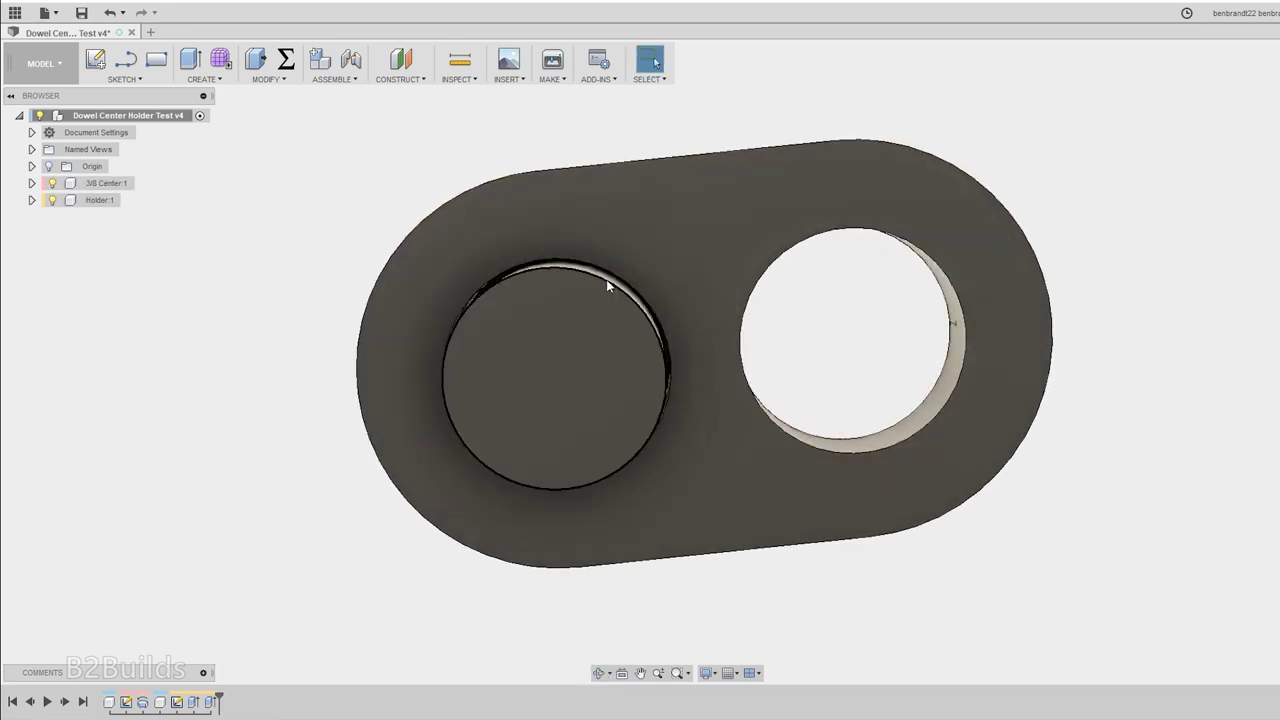
{"action": "scroll", "coordinate": [610, 266], "scroll_direction": "up", "scroll_amount": 4}
{"action": "scroll", "coordinate": [585, 274], "scroll_direction": "down", "scroll_amount": 10}
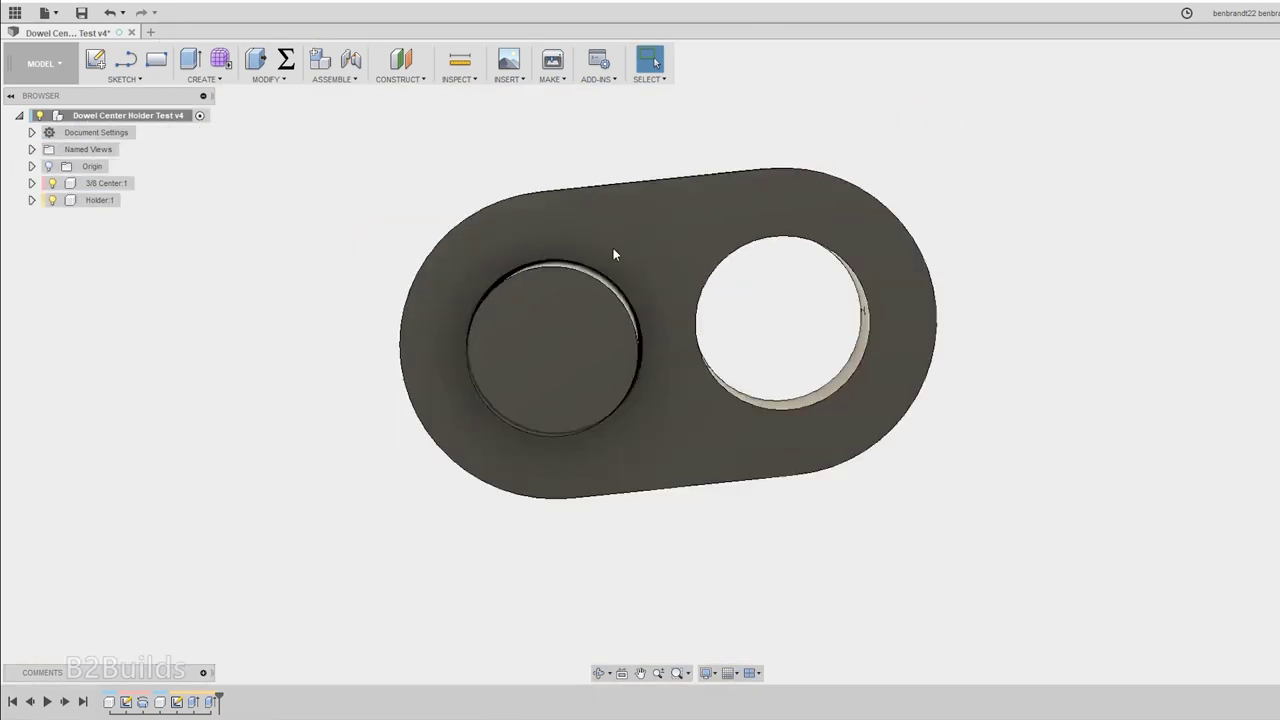
{"action": "middle_click_drag", "start_coordinate": [614, 254], "coordinate": [614, 371], "text": "shift"}
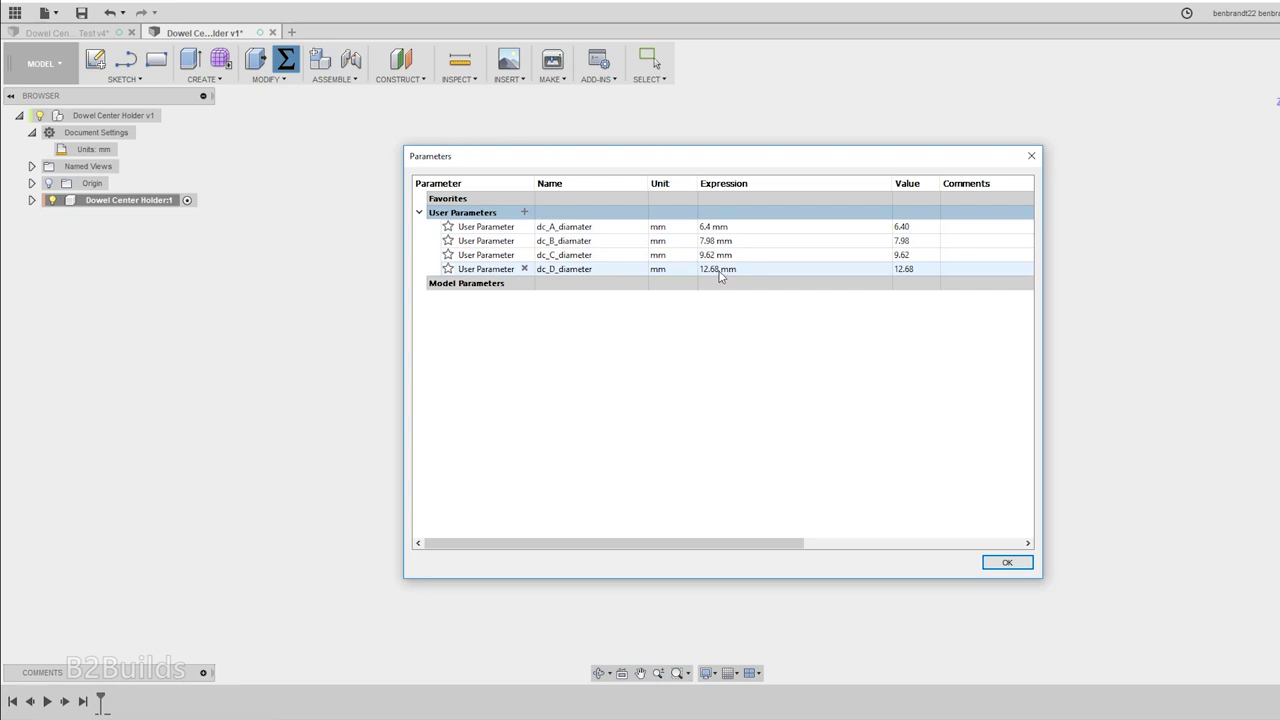
- Add the user parameters clearance at 0.25 mm, magnet_diameter at 3.1 mm and magnet_thickness at 1.5 mm
{"action": "left_click", "coordinate": [524, 213]}
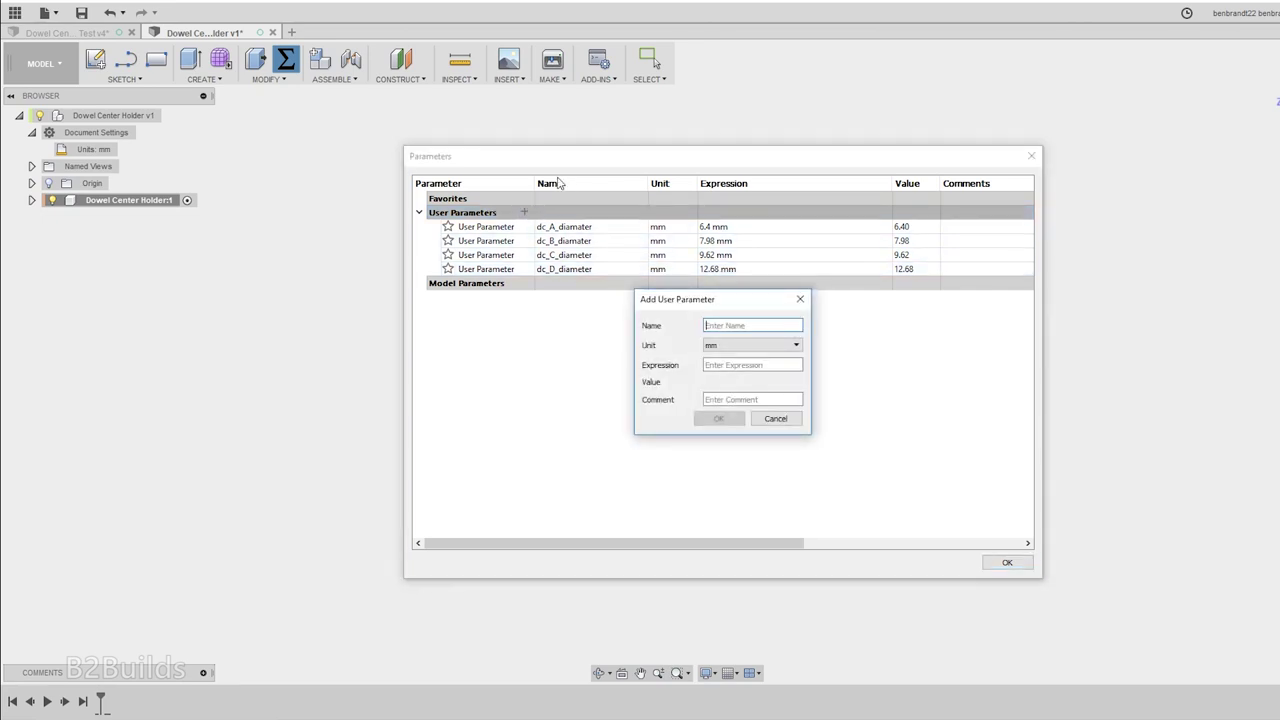
{"action": "type", "text": "clearance"}
{"action": "key", "text": "Tab"}
{"action": "type", "text": "0.2"}
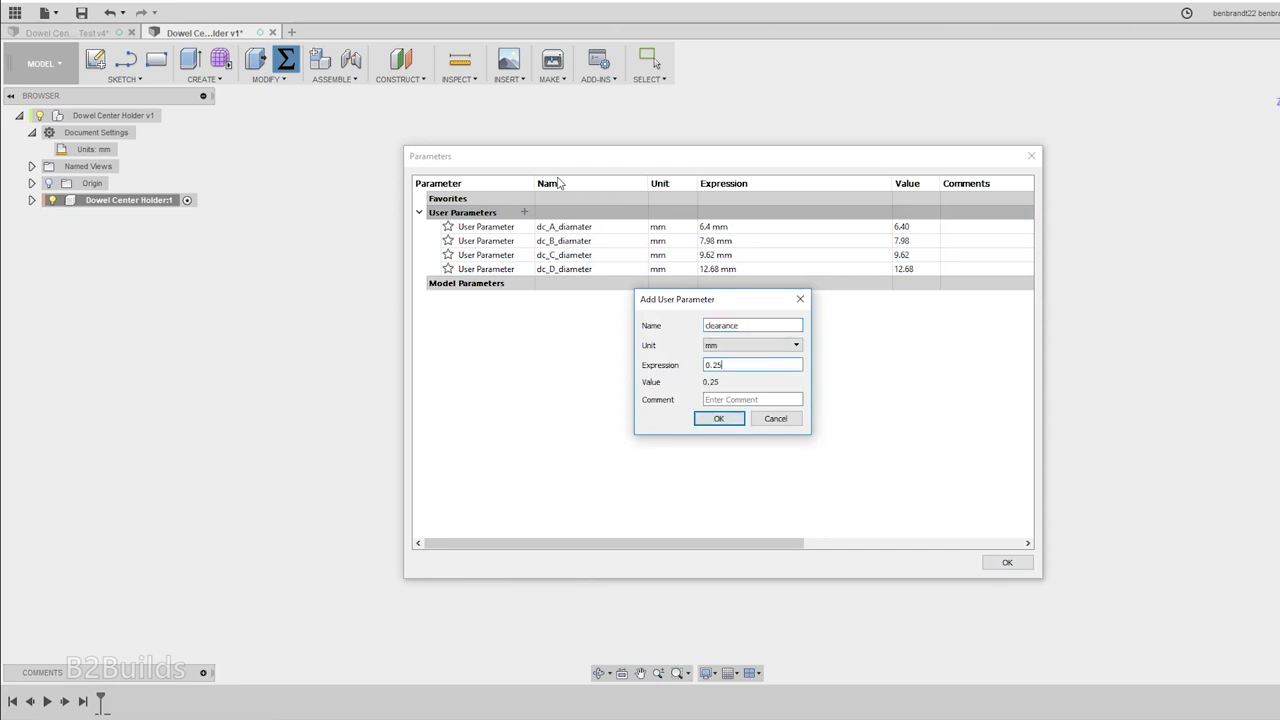
{"action": "left_click", "coordinate": [735, 424]}
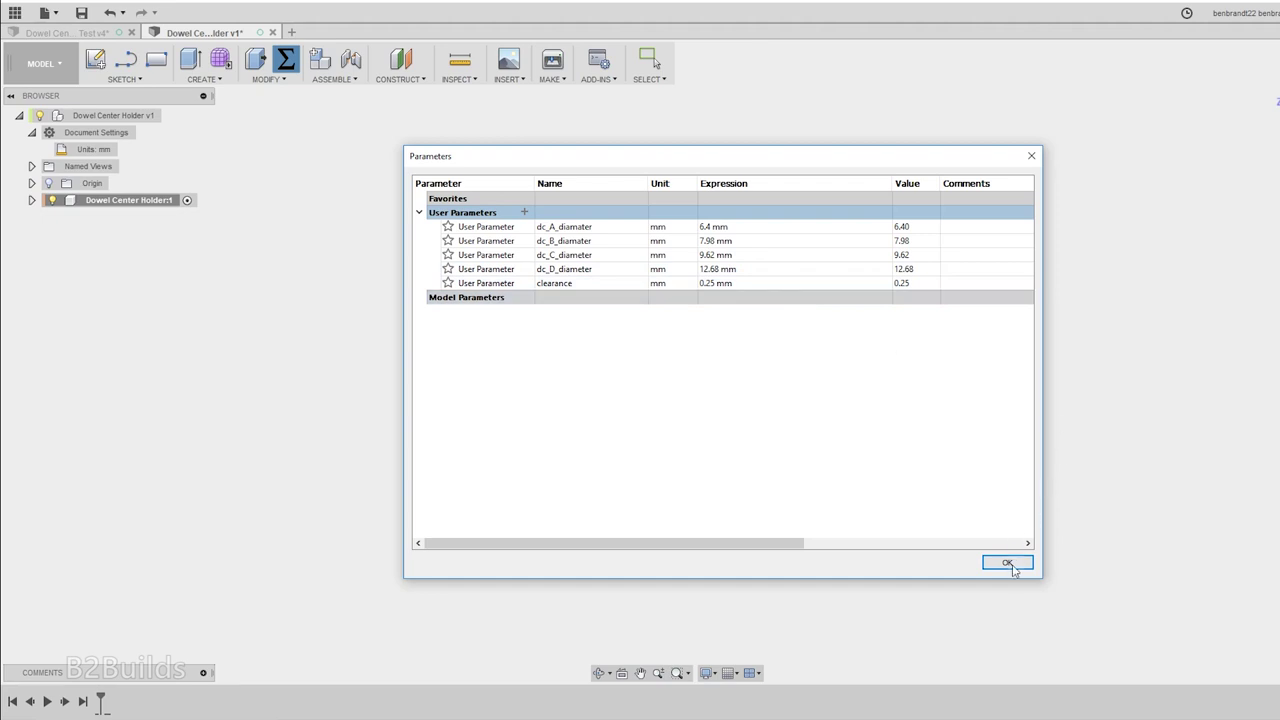
{"action": "left_click", "coordinate": [524, 213]}
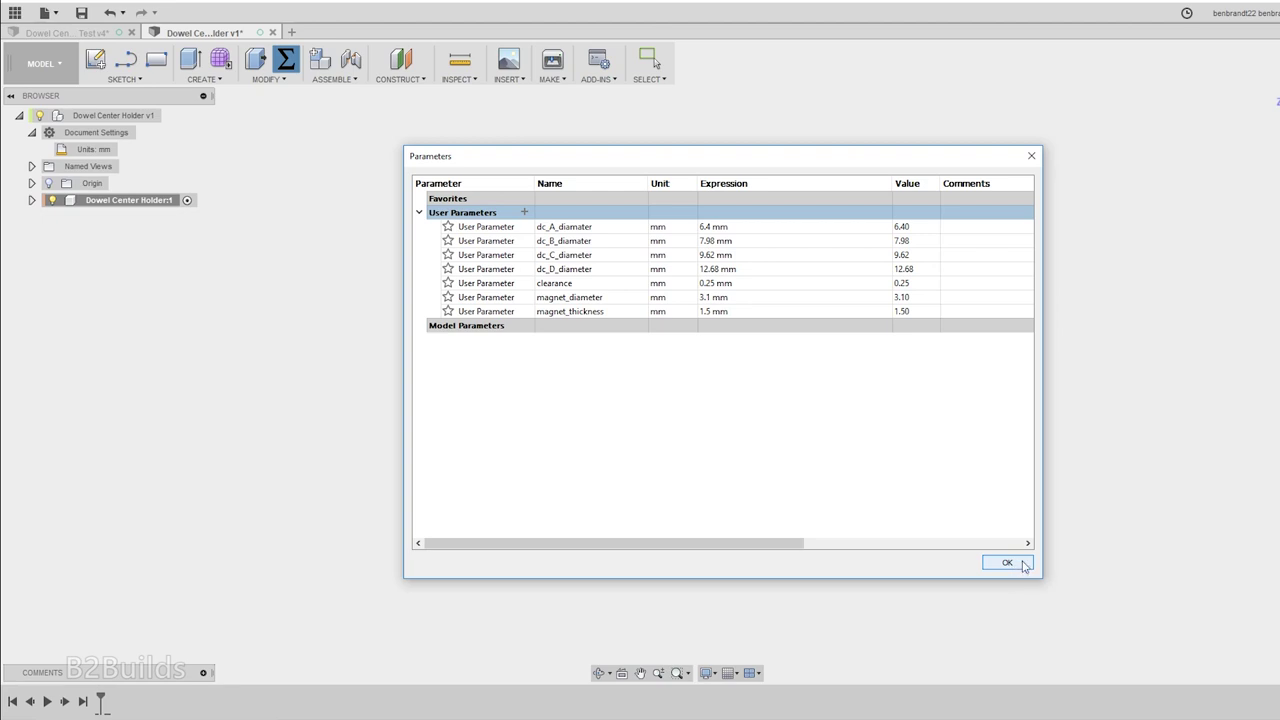
{"action": "left_click", "coordinate": [1015, 566]}
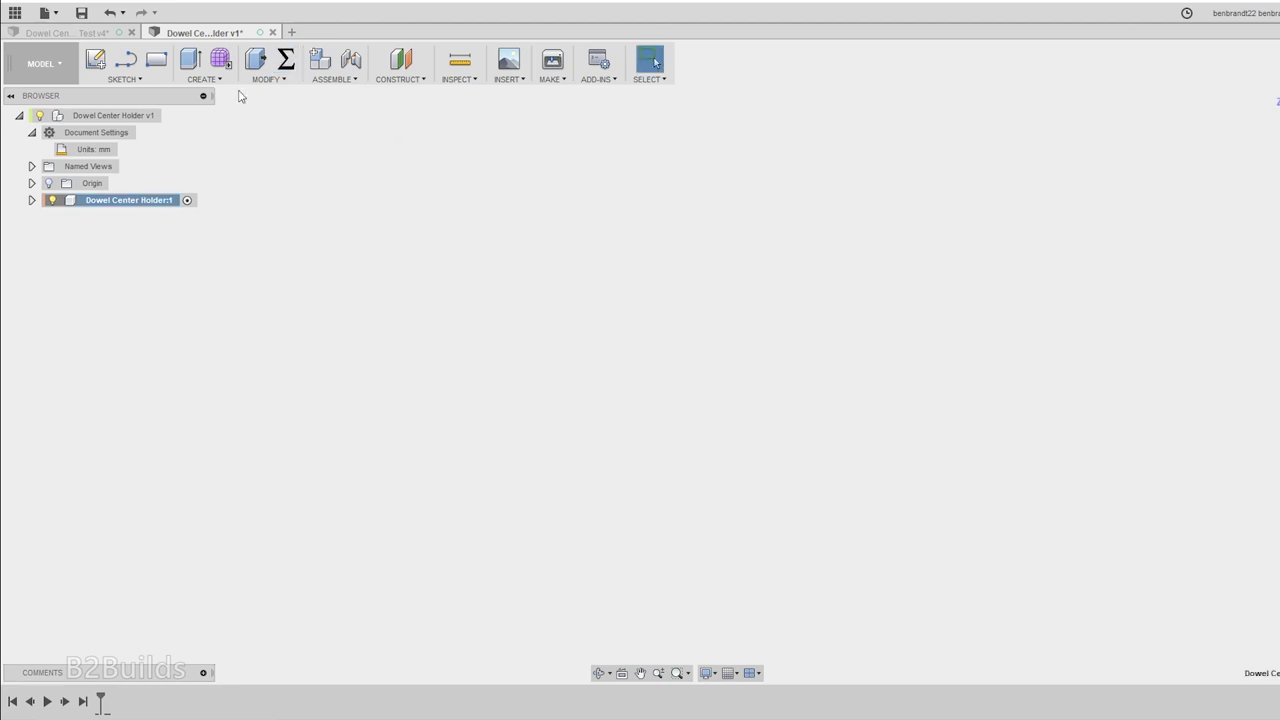
- Start a sketch on the XY plane and draw a vertical line about 115 mm long downward from the origin
{"action": "left_click", "coordinate": [95, 60]}
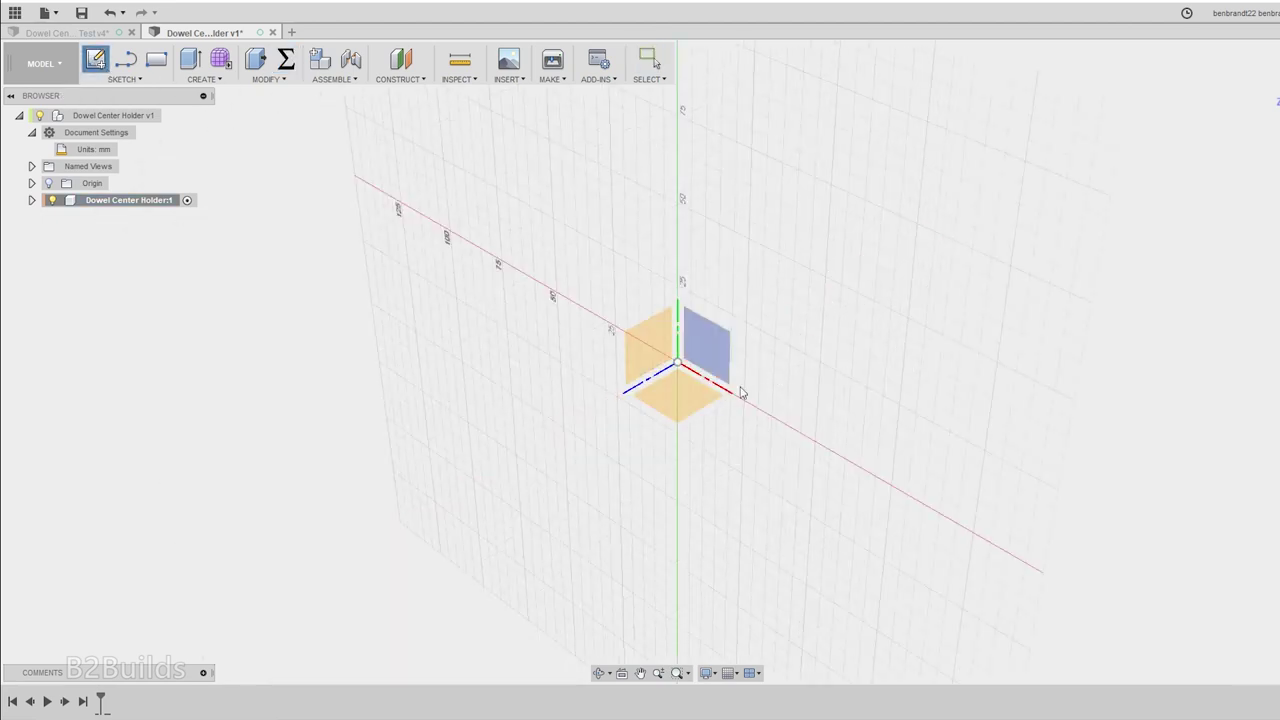
{"action": "left_click", "coordinate": [715, 352]}
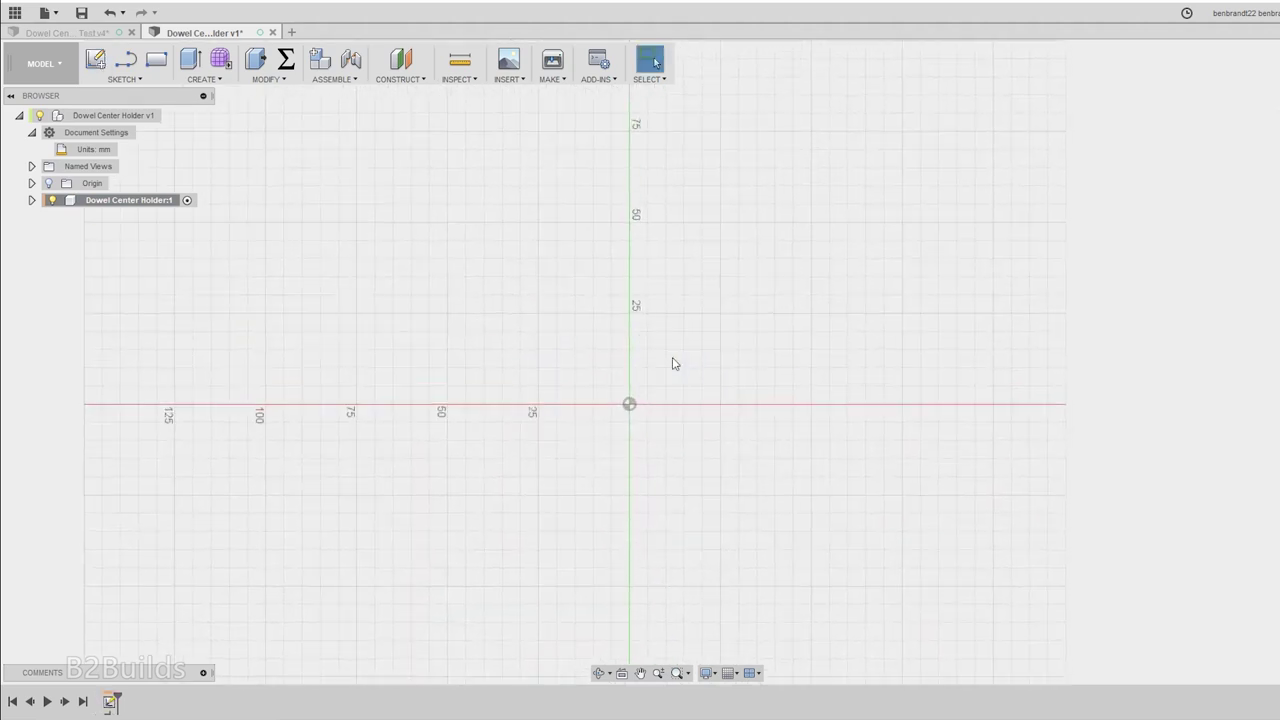
{"action": "key", "text": "l"}
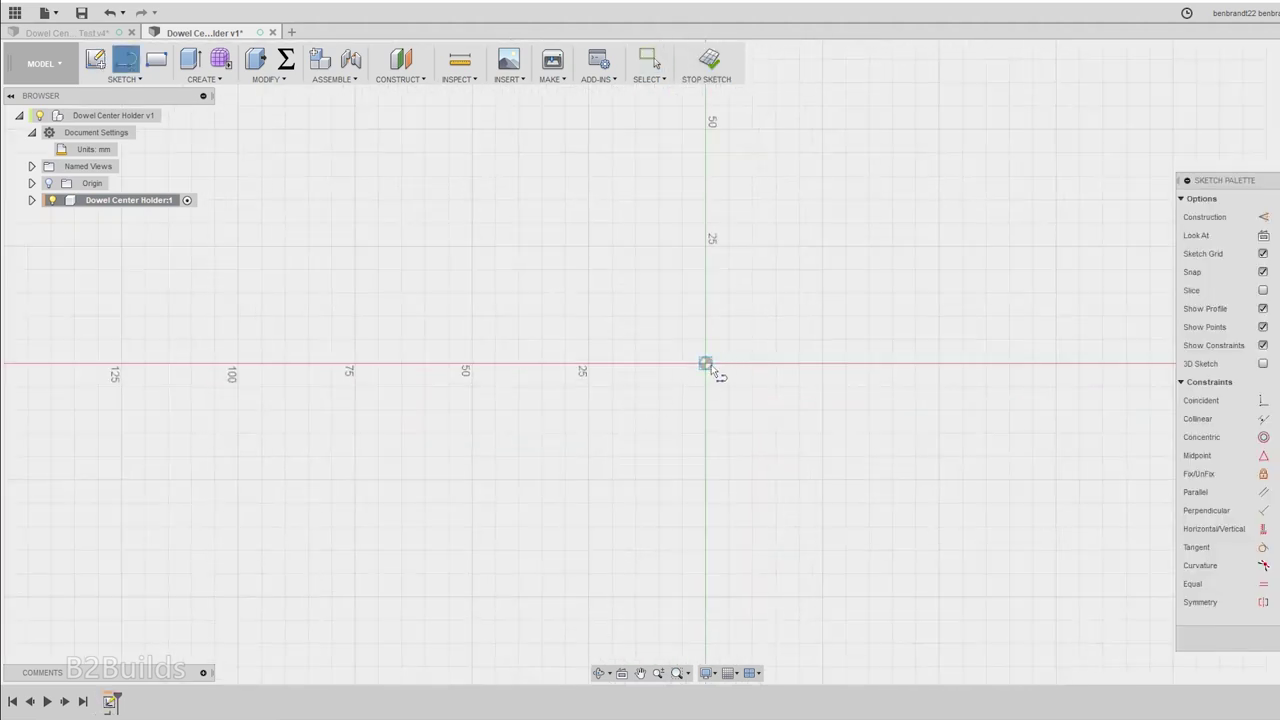
{"action": "left_click", "coordinate": [706, 364]}
{"action": "scroll", "coordinate": [728, 262], "scroll_direction": "down", "scroll_amount": 2}
{"action": "scroll", "coordinate": [800, 216], "scroll_direction": "down", "scroll_amount": 3}
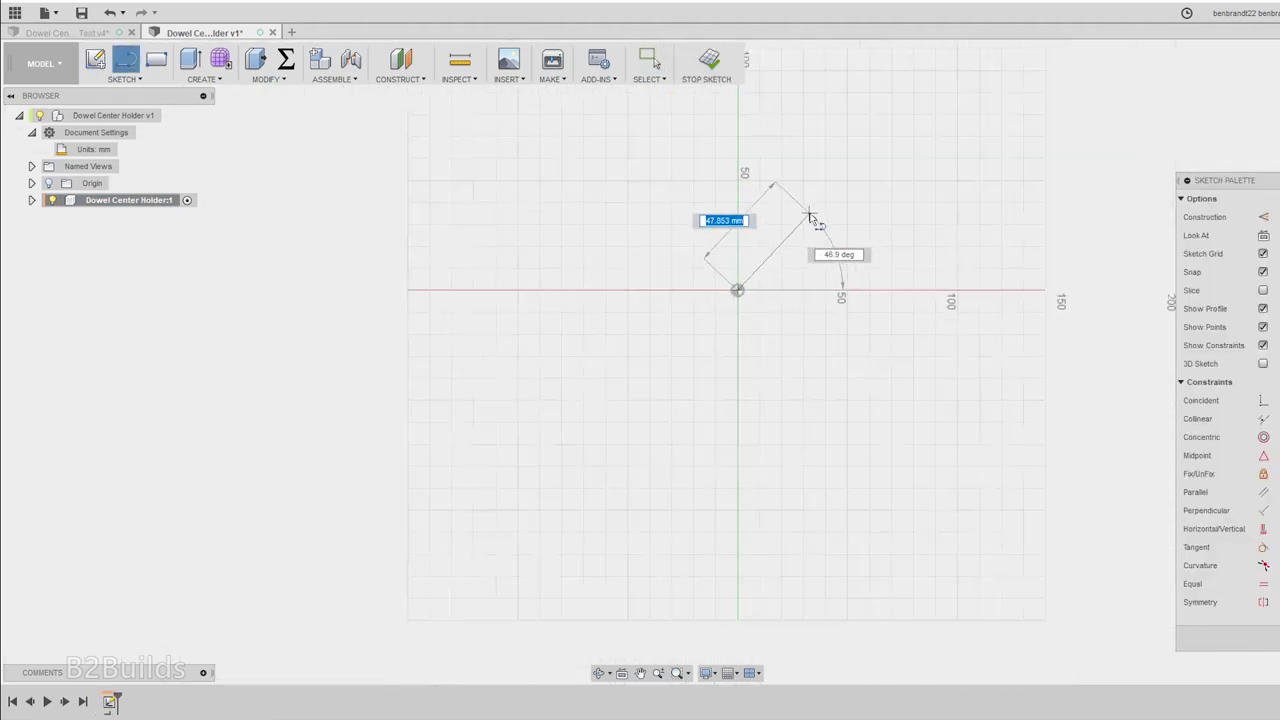
{"action": "scroll", "coordinate": [722, 507], "scroll_direction": "up", "scroll_amount": 4}
{"action": "scroll", "coordinate": [795, 428], "scroll_direction": "down", "scroll_amount": 4}
{"action": "scroll", "coordinate": [780, 405], "scroll_direction": "up", "scroll_amount": 1}
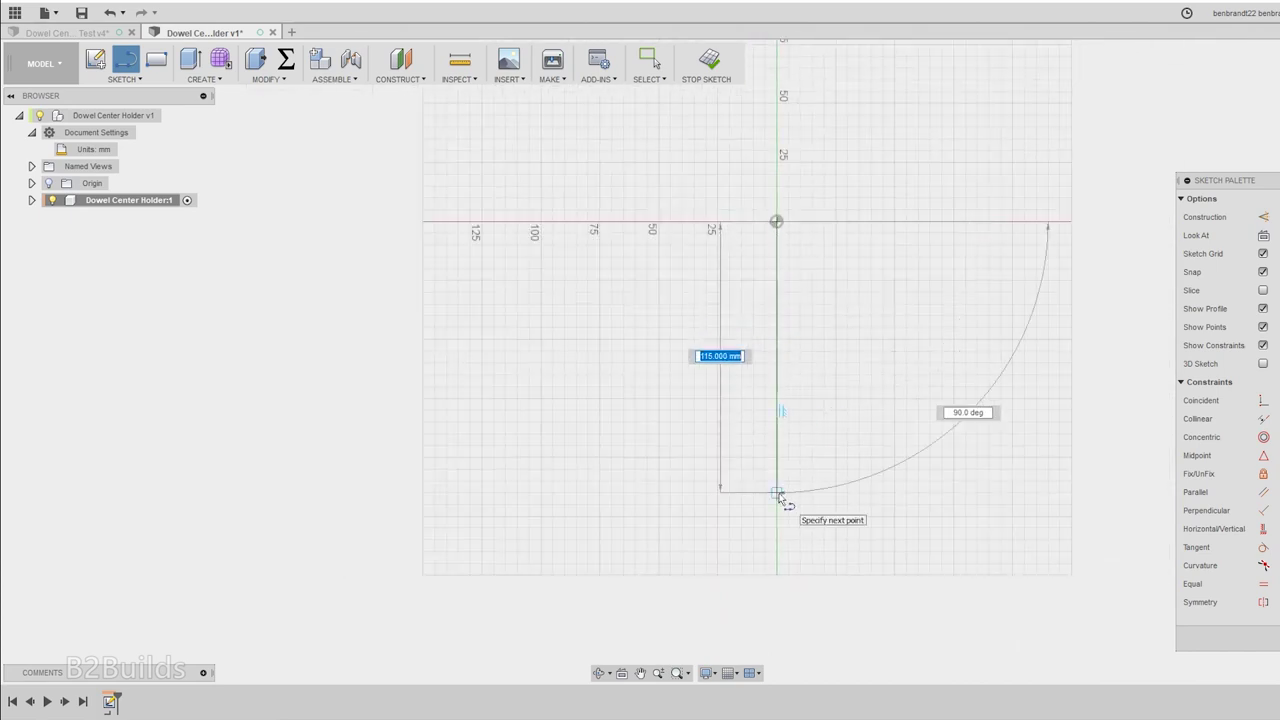
{"action": "left_click", "coordinate": [777, 492]}
{"action": "key", "text": "Escape"}
{"action": "scroll", "coordinate": [639, 351], "scroll_direction": "up", "scroll_amount": 1}
- Sketch a column of eight separate circles alongside the vertical line, the topmost about 10 mm in diameter
{"action": "key", "text": "c"}
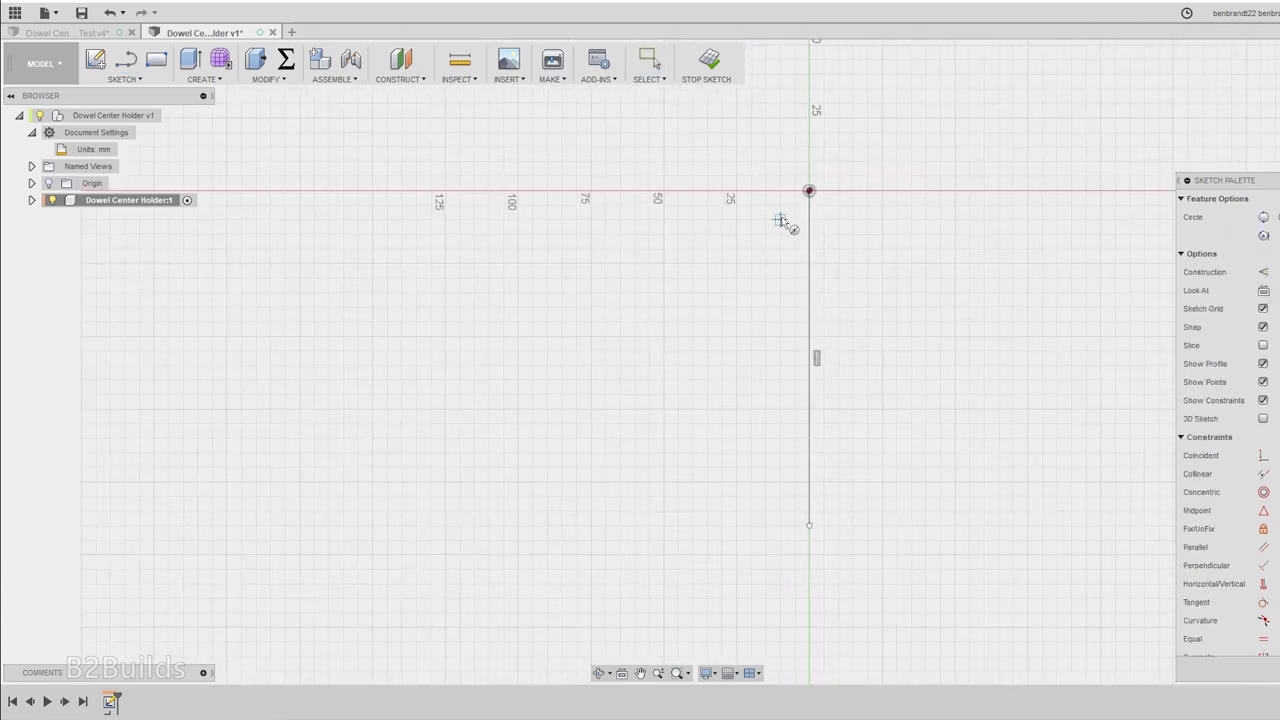
{"action": "left_click", "coordinate": [780, 219]}
{"action": "left_click", "coordinate": [783, 233]}
{"action": "left_click", "coordinate": [772, 268]}
{"action": "left_click", "coordinate": [779, 288]}
{"action": "left_click", "coordinate": [772, 334]}
{"action": "left_click", "coordinate": [772, 352]}
{"action": "left_click", "coordinate": [772, 379]}
{"action": "left_click", "coordinate": [772, 398]}
{"action": "left_click", "coordinate": [757, 444]}
{"action": "left_click", "coordinate": [775, 462]}
{"action": "left_click", "coordinate": [772, 496]}
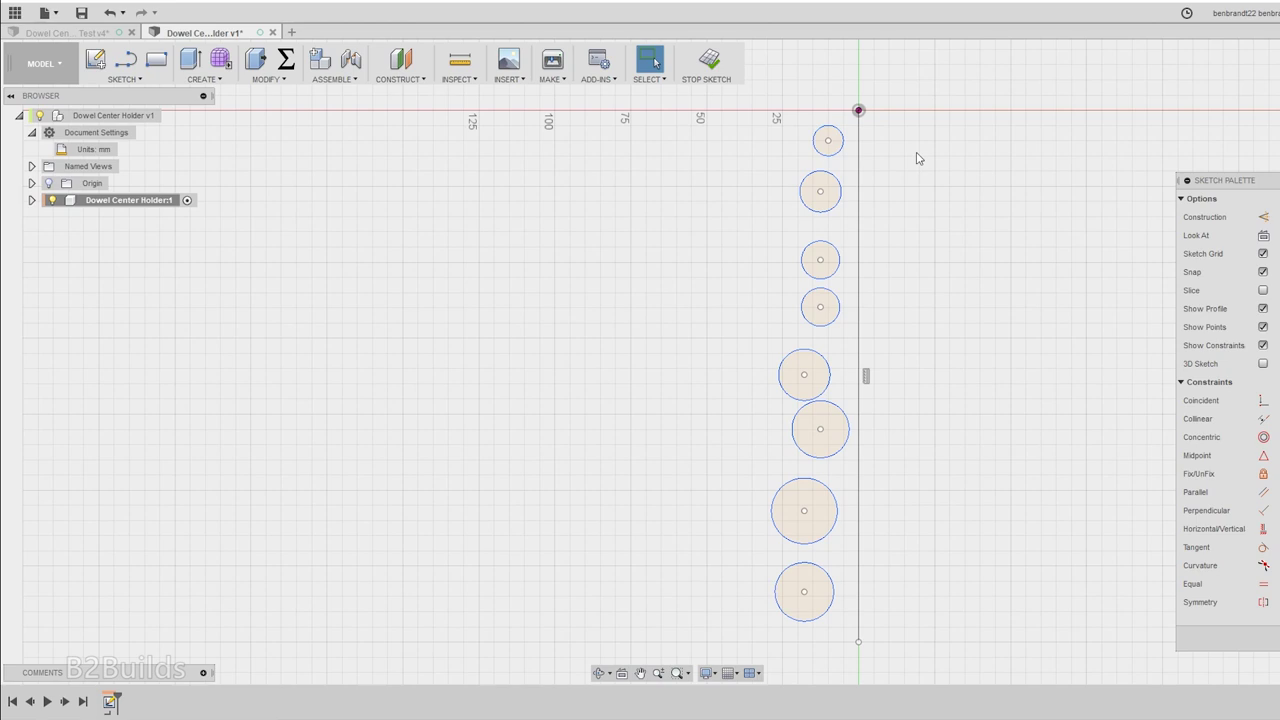
- Add a diameter dimension to the topmost circle and try to drive it with the dc_A_diamater parameter
{"action": "key", "text": "d"}
{"action": "left_click", "coordinate": [826, 132]}
{"action": "left_click", "coordinate": [790, 138]}
{"action": "type", "text": "dc"}
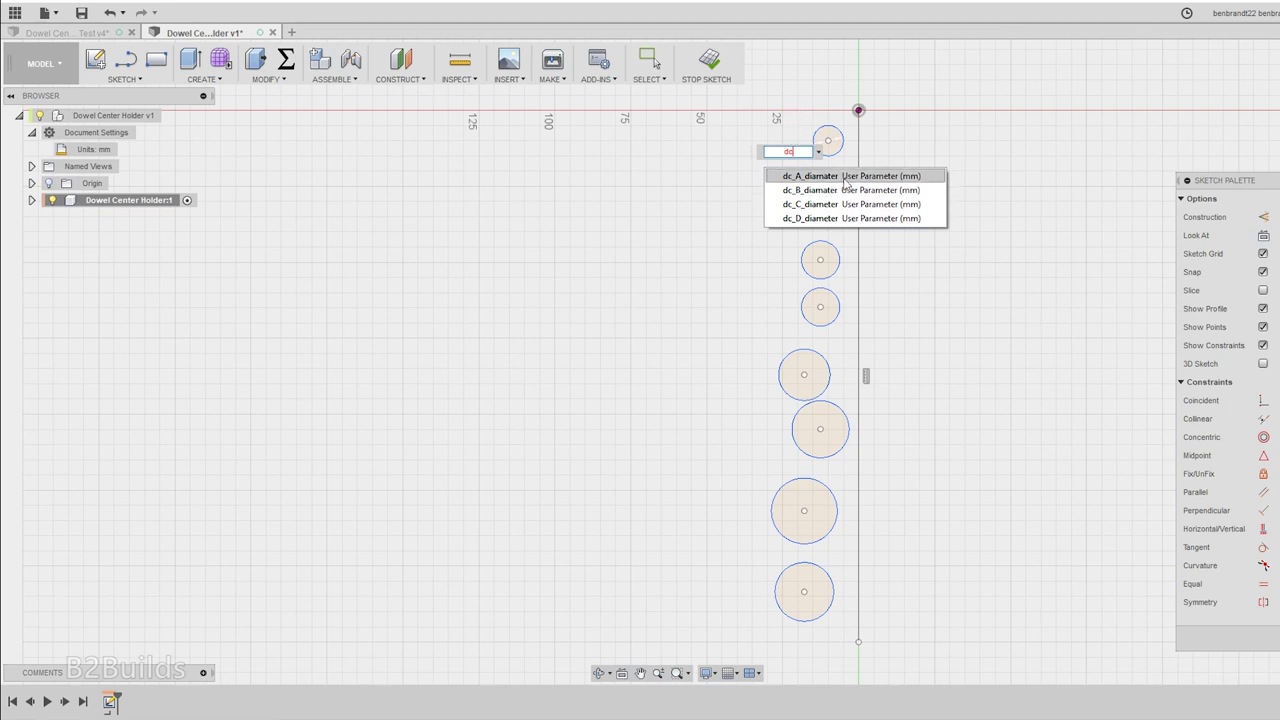
{"action": "left_click", "coordinate": [848, 176]}
{"action": "key", "text": "Return"}
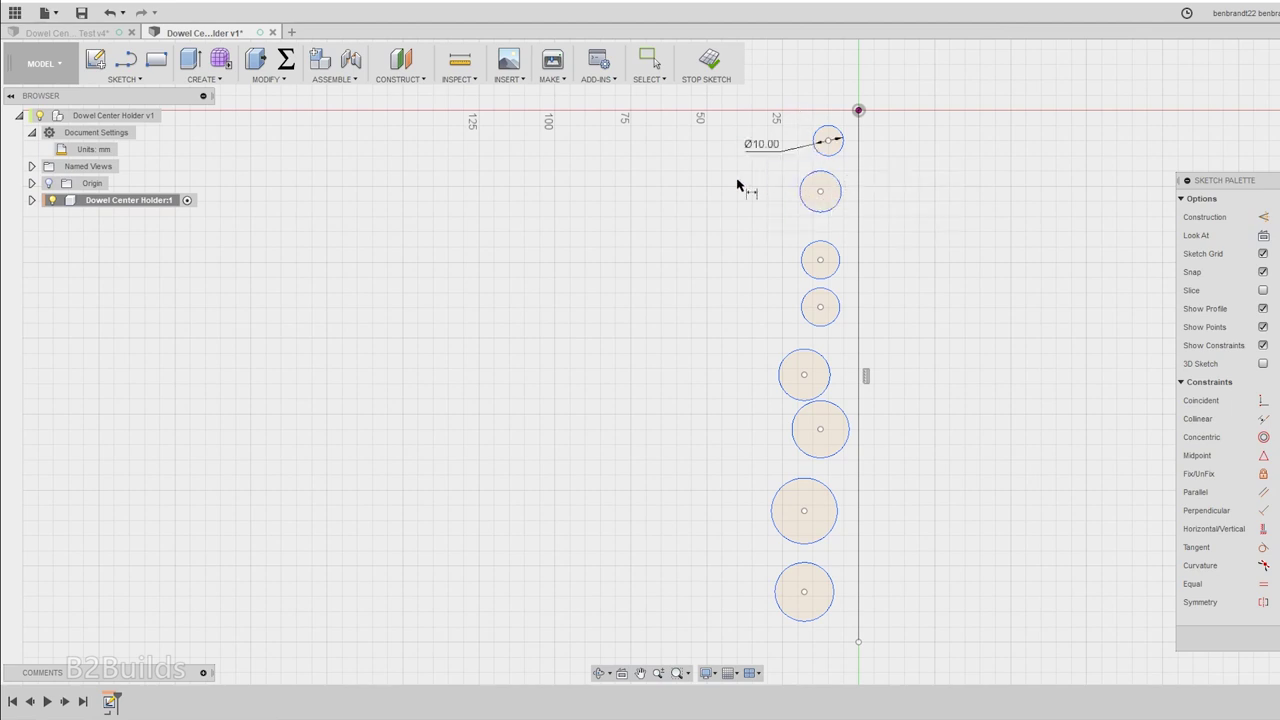
- Correct the misspelled user parameter names to dc_A_diameter and dc_B_diameter
{"action": "left_click", "coordinate": [286, 60]}
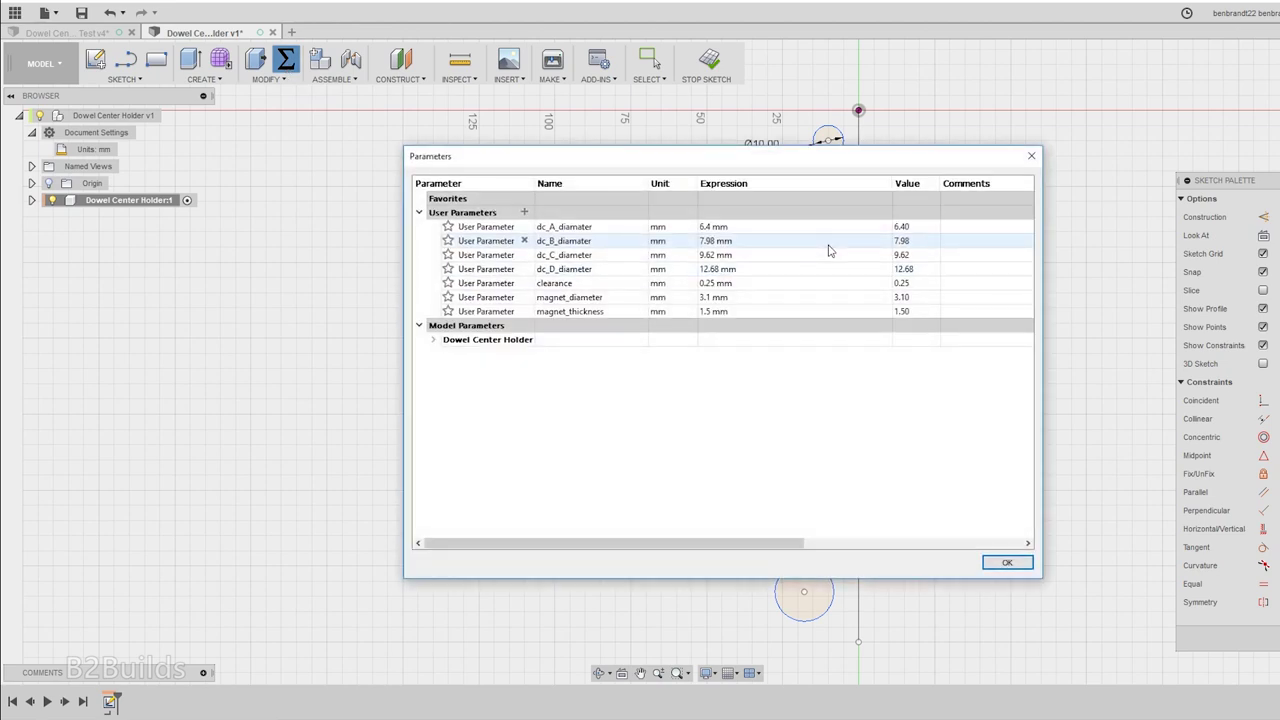
{"action": "double_click", "coordinate": [614, 240]}
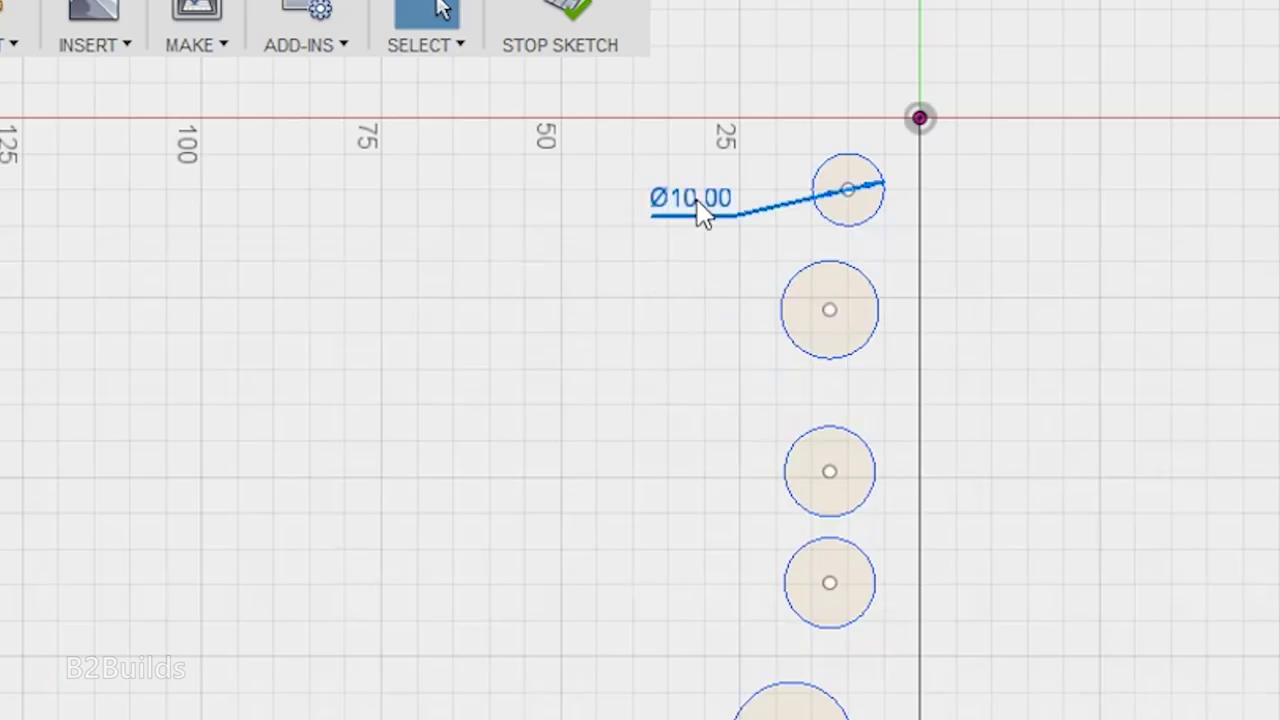
- Set the topmost circle's diameter to the expression dc_A_diameter + clearance
{"action": "double_click", "coordinate": [700, 210]}
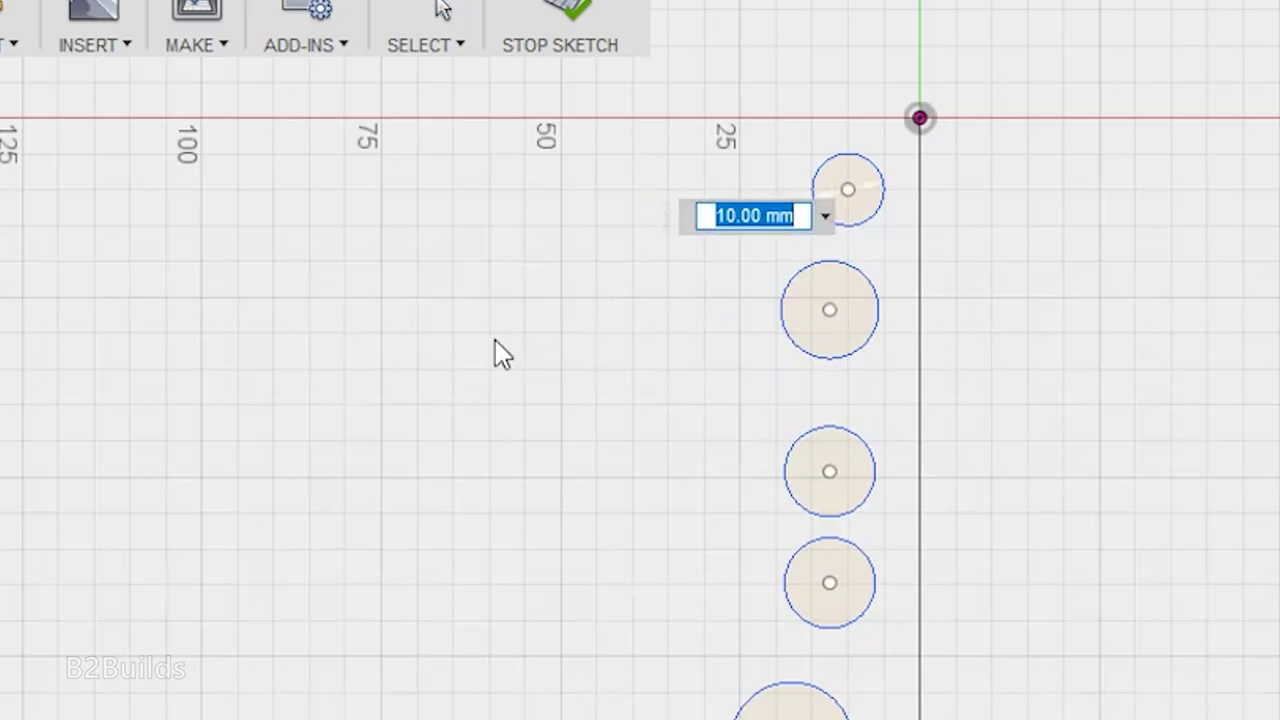
{"action": "type", "text": "dc"}
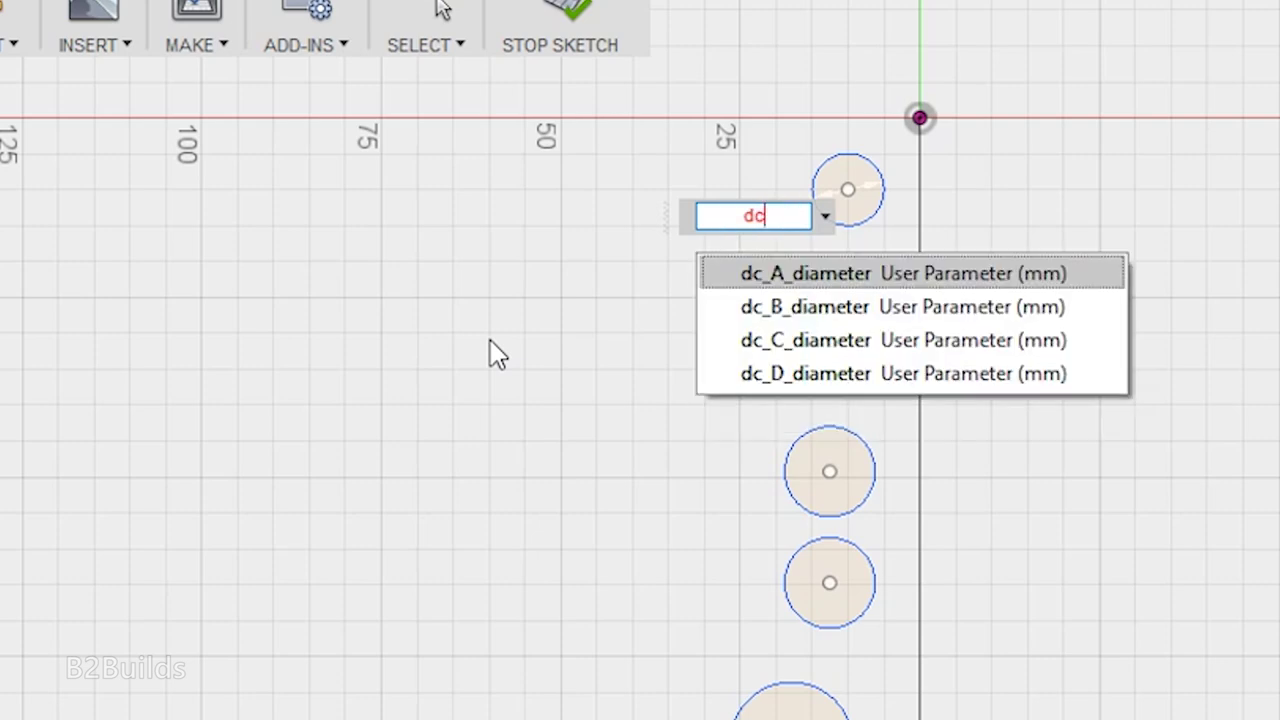
{"action": "left_click", "coordinate": [882, 273]}
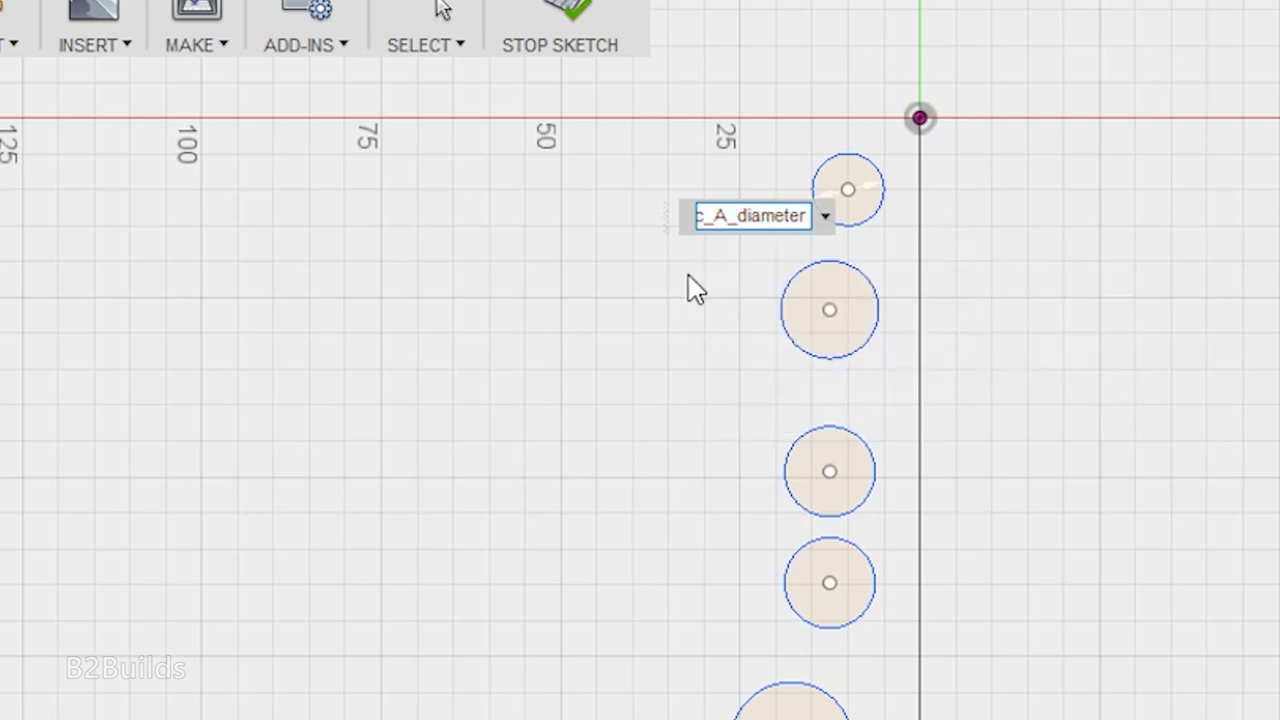
{"action": "type", "text": "+ "}
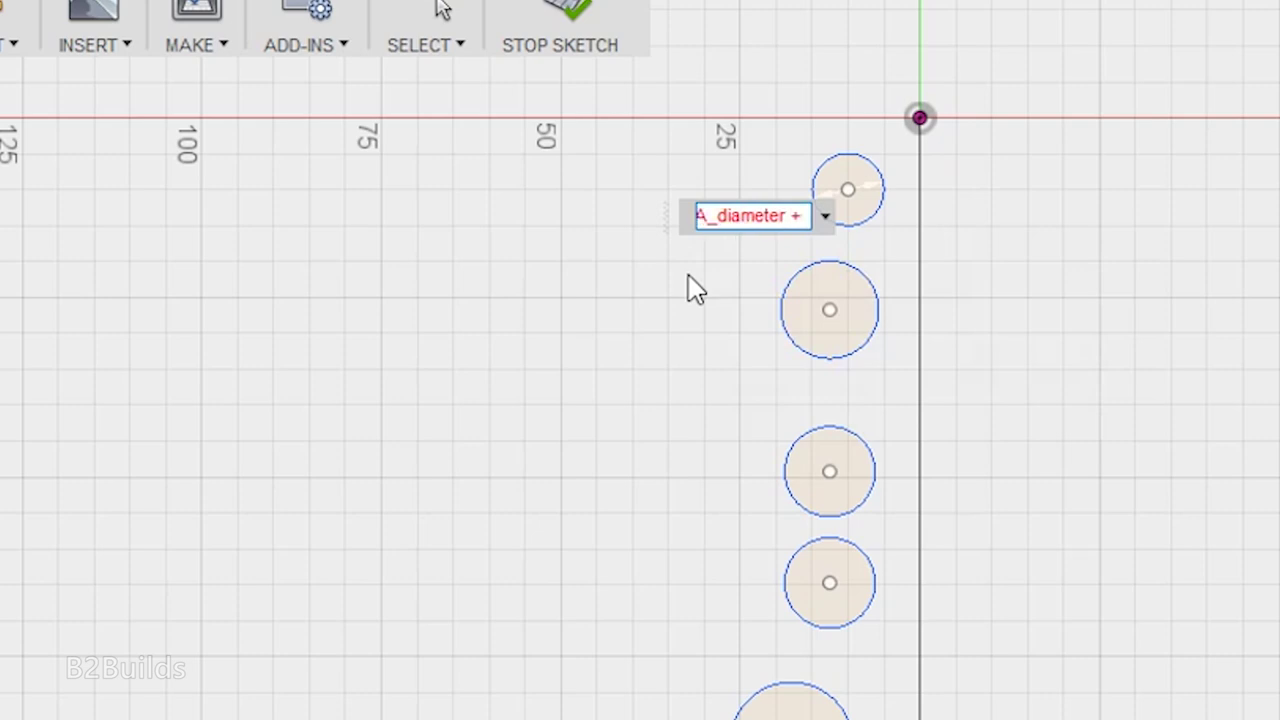
{"action": "type", "text": "clear"}
{"action": "key", "text": "Return"}
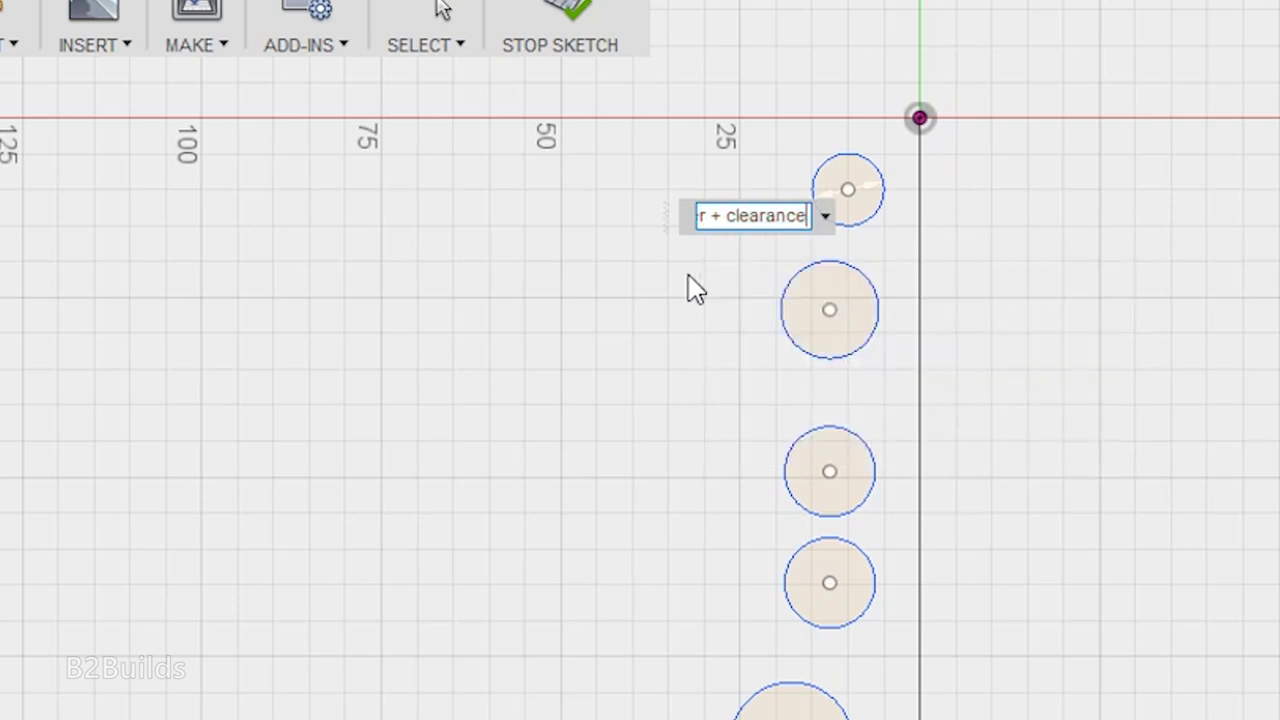
{"action": "key", "text": "Return"}
{"action": "scroll", "coordinate": [722, 120], "scroll_direction": "up", "scroll_amount": 2}
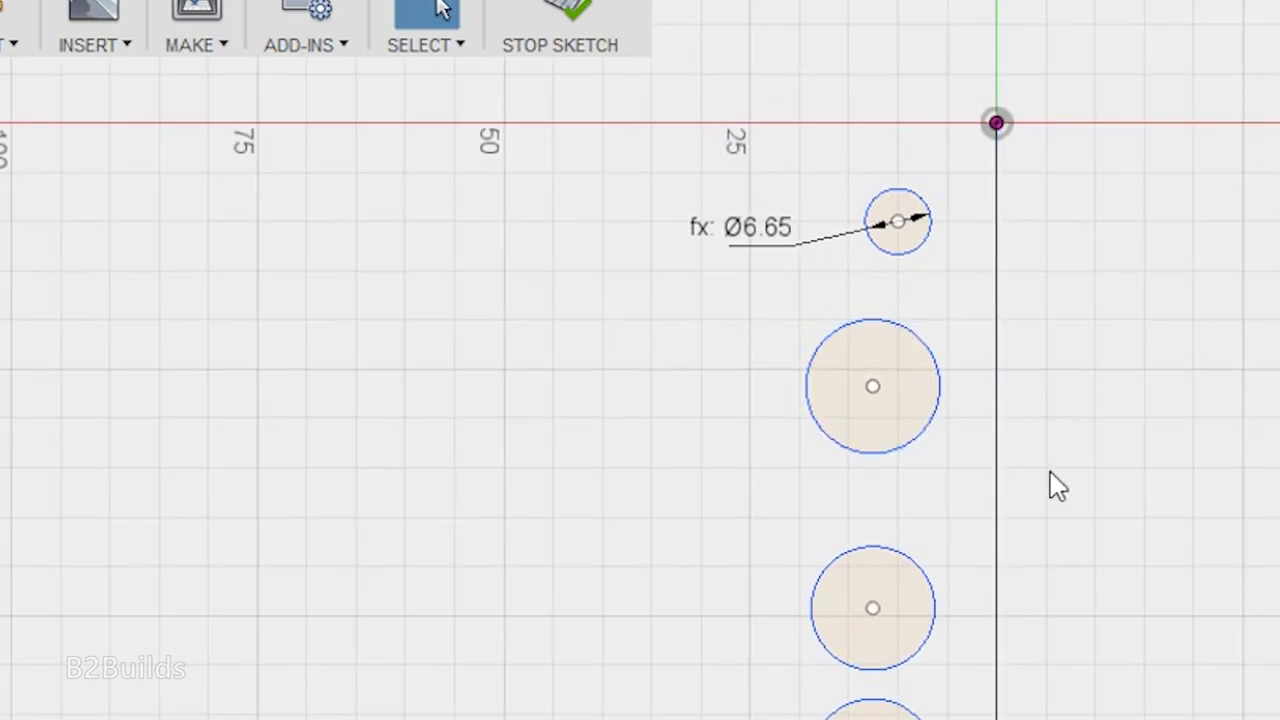
- Change the topmost circle's diameter expression to dc_A_diameter + (2*clearance)
{"action": "double_click", "coordinate": [762, 242]}
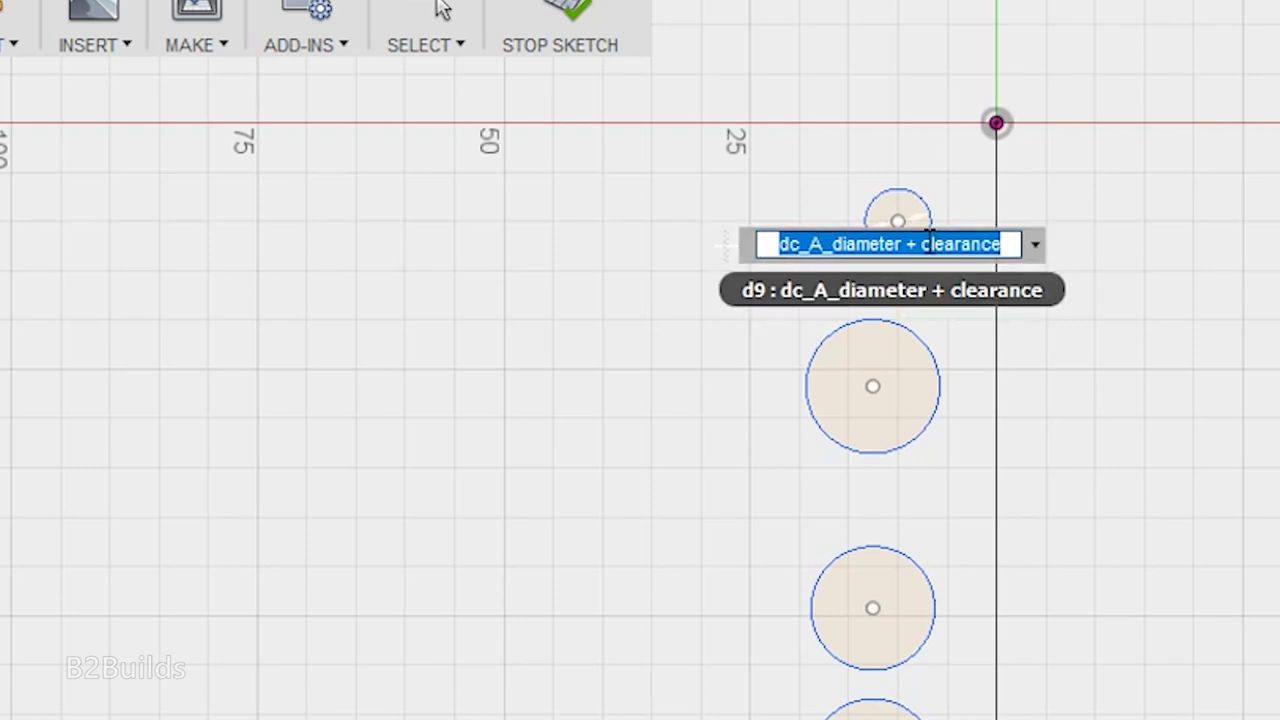
{"action": "left_click", "coordinate": [921, 244]}
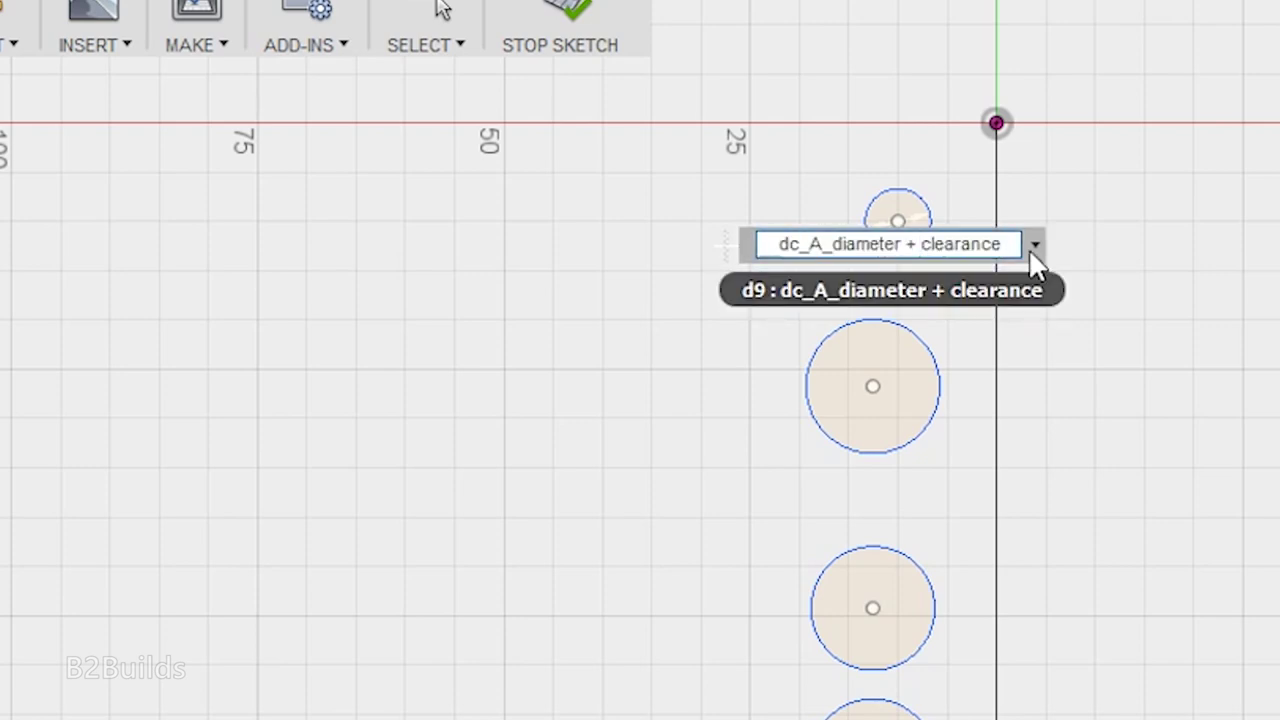
{"action": "type", "text": "2*"}
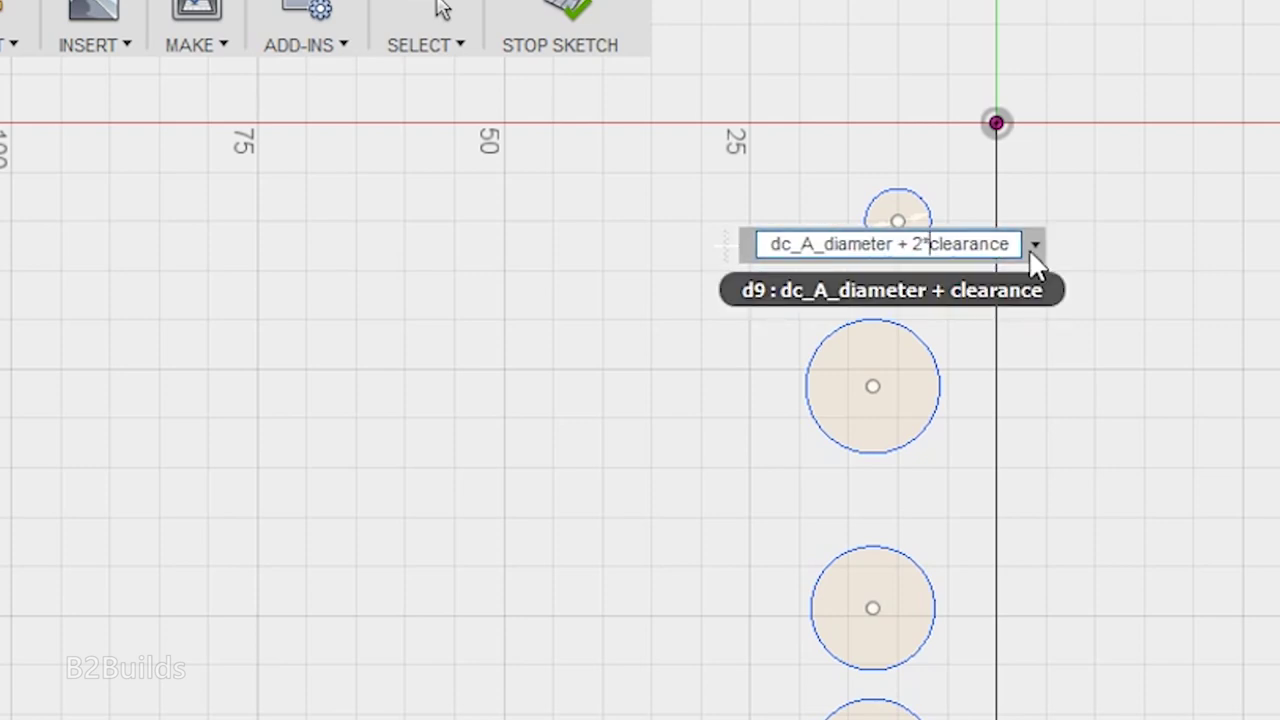
{"action": "type", "text": "("}
{"action": "key", "text": "End"}
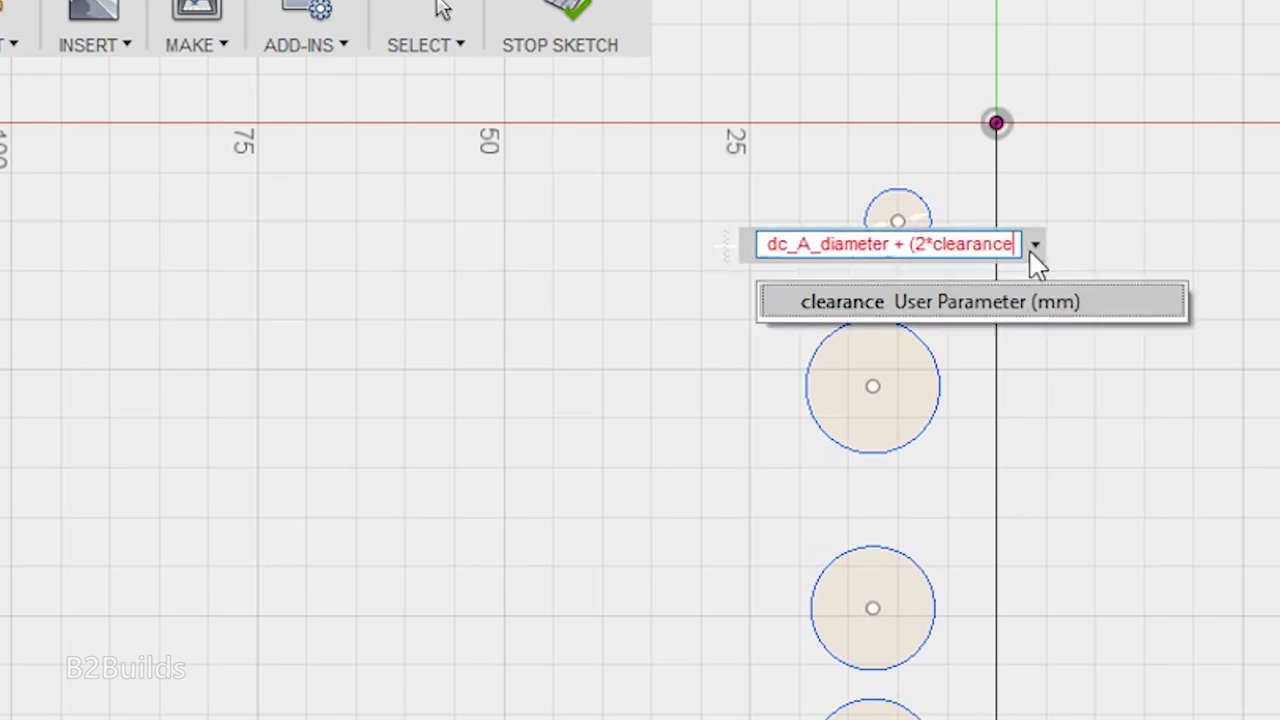
{"action": "type", "text": ")"}
{"action": "key", "text": "shift+Left"}
{"action": "key", "text": "shift+Left"}
{"action": "key", "text": "shift+Left"}
{"action": "key", "text": "shift+Left"}
{"action": "key", "text": "shift+Left"}
{"action": "key", "text": "shift+Left"}
{"action": "key", "text": "shift+Left"}
{"action": "key", "text": "shift+Left"}
{"action": "key", "text": "shift+Left"}
{"action": "key", "text": "shift+Left"}
{"action": "key", "text": "shift+Left"}
{"action": "key", "text": "shift+Left"}
{"action": "key", "text": "shift+Left"}
{"action": "key", "text": "shift+Left"}
{"action": "key", "text": "shift+Left"}
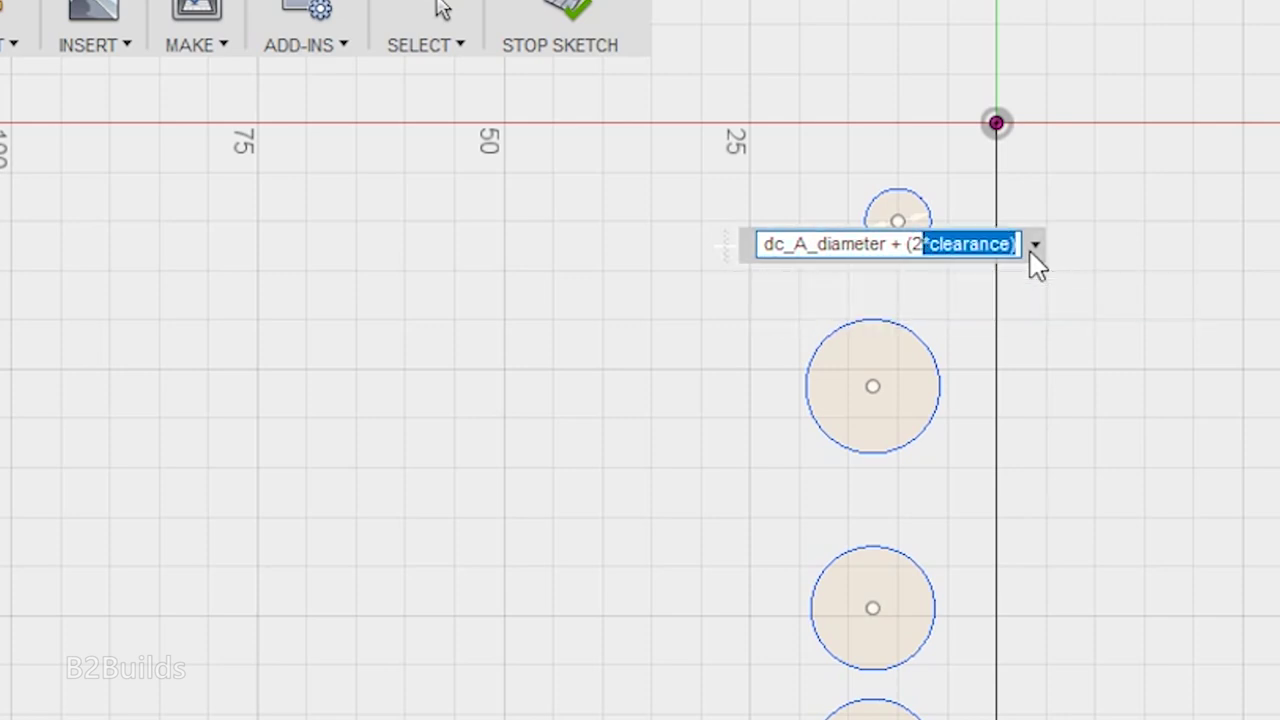
{"action": "key", "text": "shift+Right"}
{"action": "key", "text": "shift+Right"}
{"action": "key", "text": "Return"}
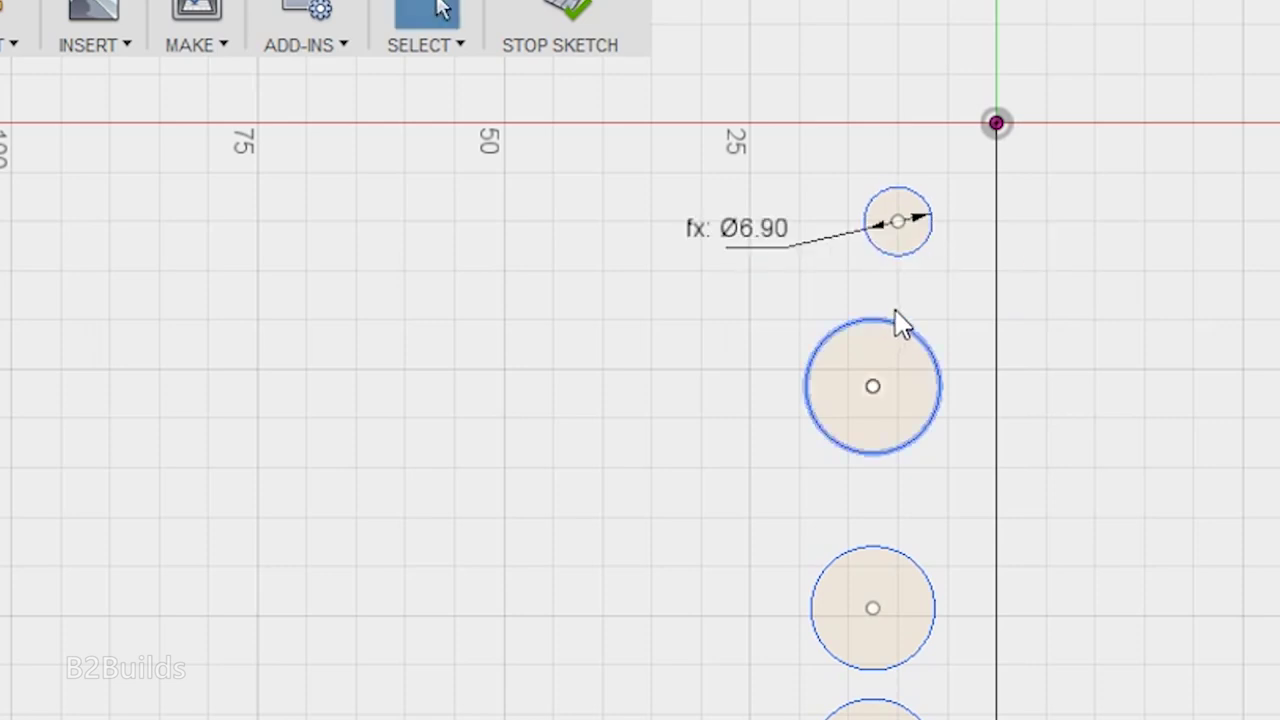
- Enlarge the second circle from the top slightly by freehand resizing
{"action": "mouse_move", "coordinate": [895, 310]}
{"action": "left_mouse_down"}
{"action": "mouse_move", "coordinate": [900, 296]}
{"action": "mouse_move", "coordinate": [906, 316]}
{"action": "left_mouse_up"}
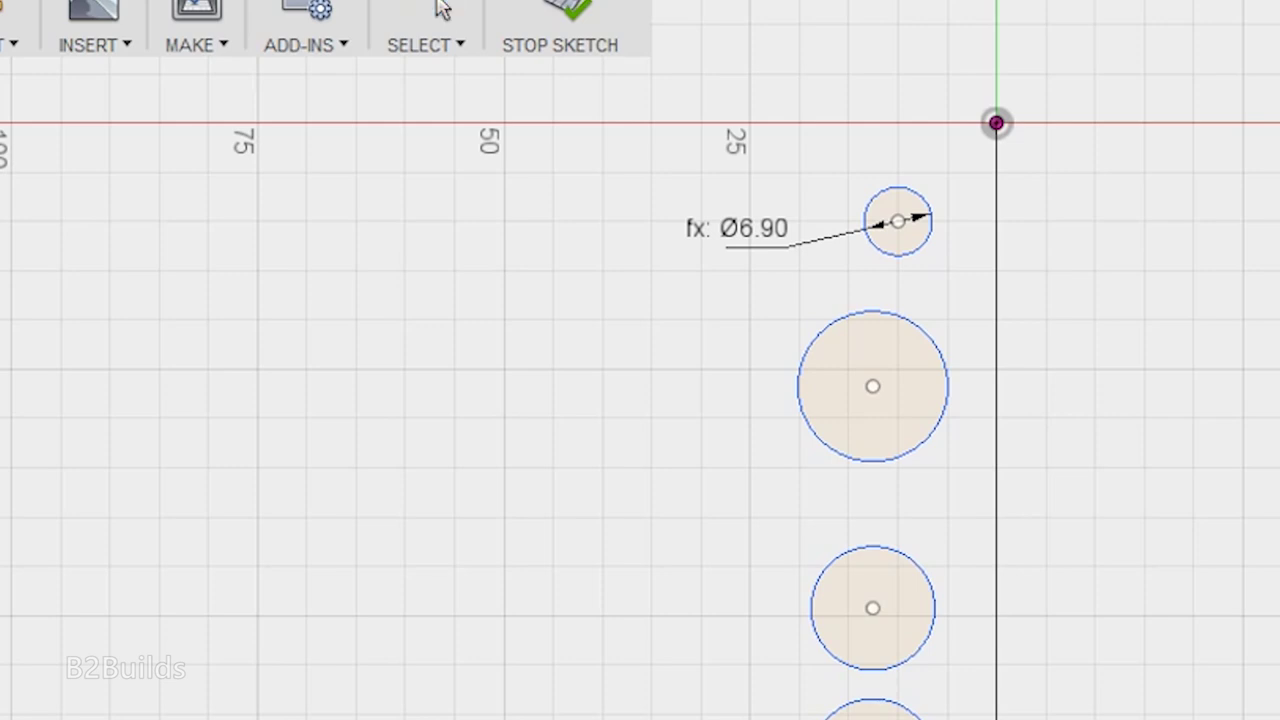
- Constrain the second circle from the top to be equal in size to the topmost circle
{"action": "left_click", "coordinate": [916, 252]}
{"action": "left_click", "coordinate": [906, 318]}
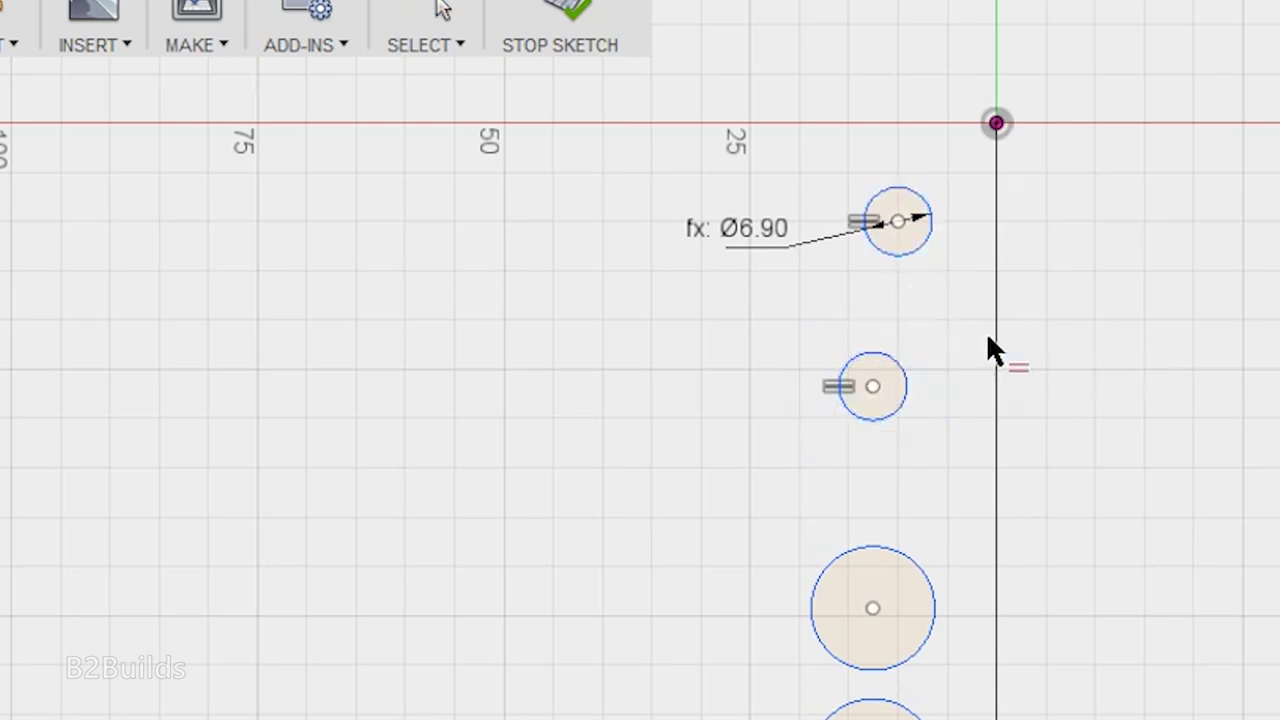
{"action": "key", "text": "Escape"}
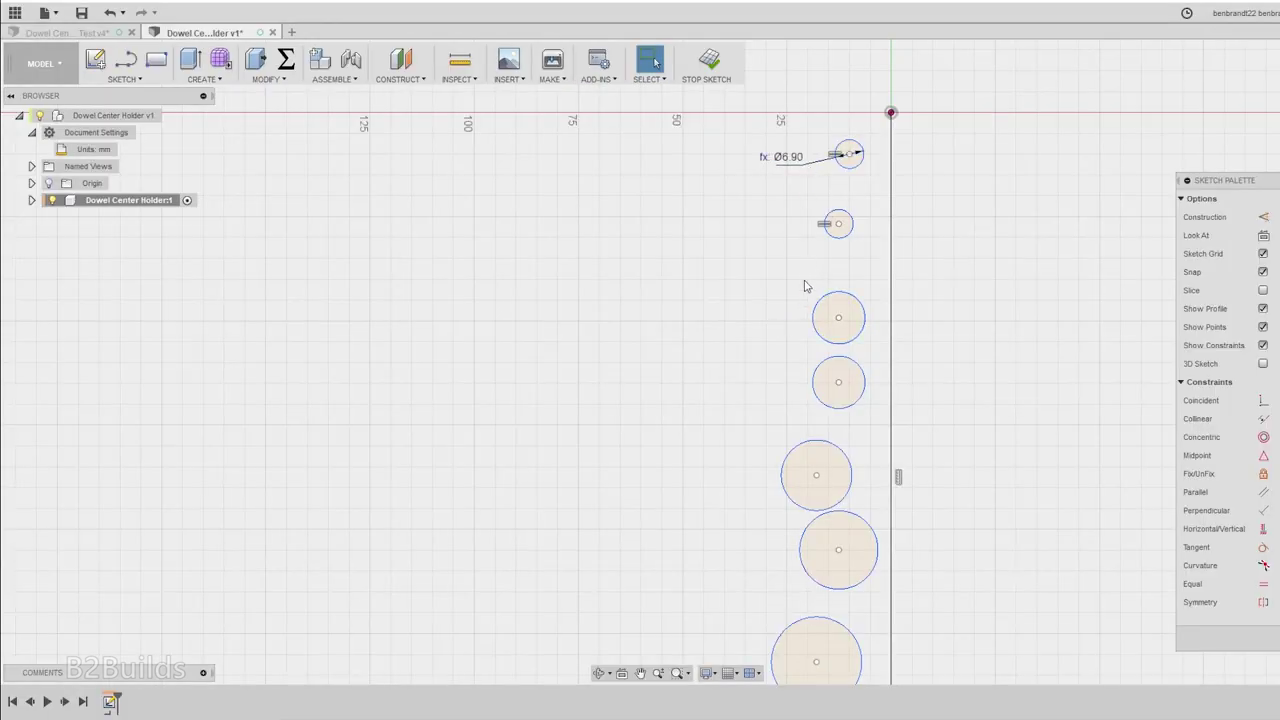
- Dimension the third circle's diameter as dc_B_diameter + (2*clearance) and constrain the fourth circle equal to it
{"action": "key", "text": "d"}
{"action": "left_click", "coordinate": [815, 306]}
{"action": "left_click", "coordinate": [745, 293]}
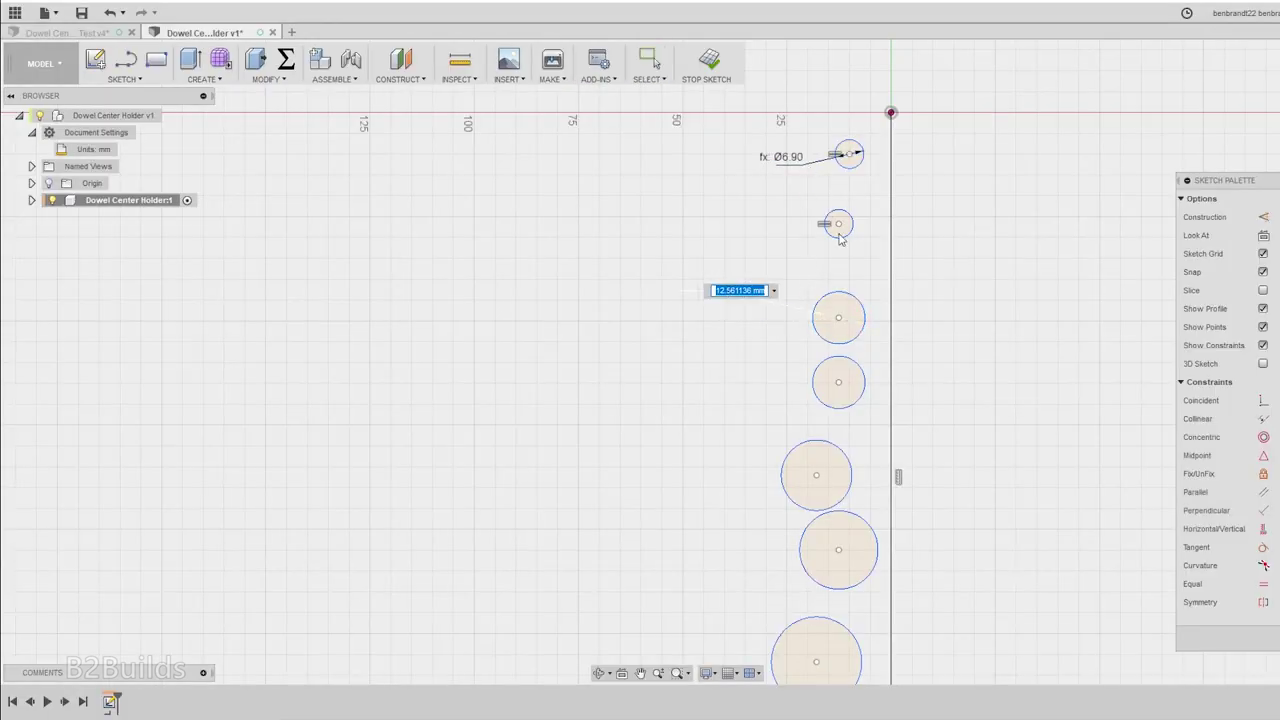
{"action": "type", "text": "dc"}
{"action": "key", "text": "Return"}
{"action": "type", "text": "+ (2*clearance)"}
{"action": "key", "text": "Return"}
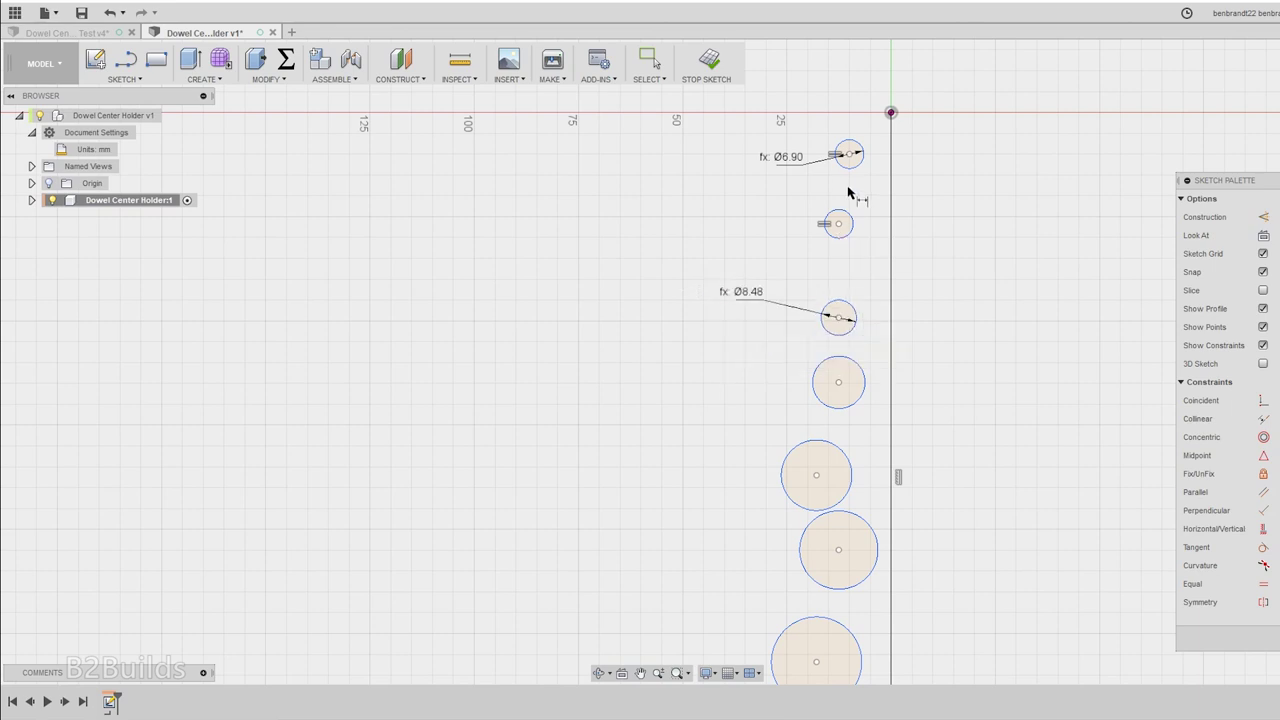
{"action": "left_click", "coordinate": [851, 331]}
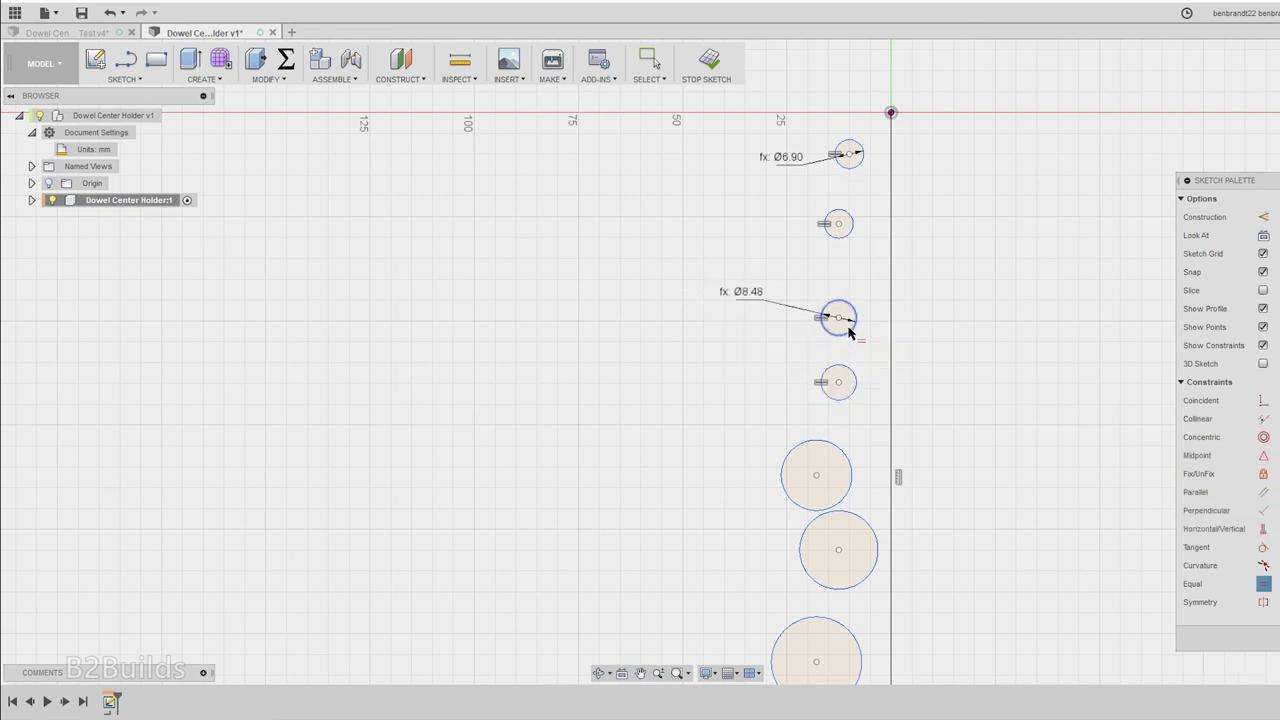
- Dimension the fifth circle's diameter as dc_C_diameter + (2*clearance) and constrain the sixth circle equal to it
{"action": "scroll", "coordinate": [862, 256], "scroll_direction": "down", "scroll_amount": 1}
{"action": "scroll", "coordinate": [862, 256], "scroll_direction": "down", "scroll_amount": 1}
{"action": "scroll", "coordinate": [786, 486], "scroll_direction": "up", "scroll_amount": 3}
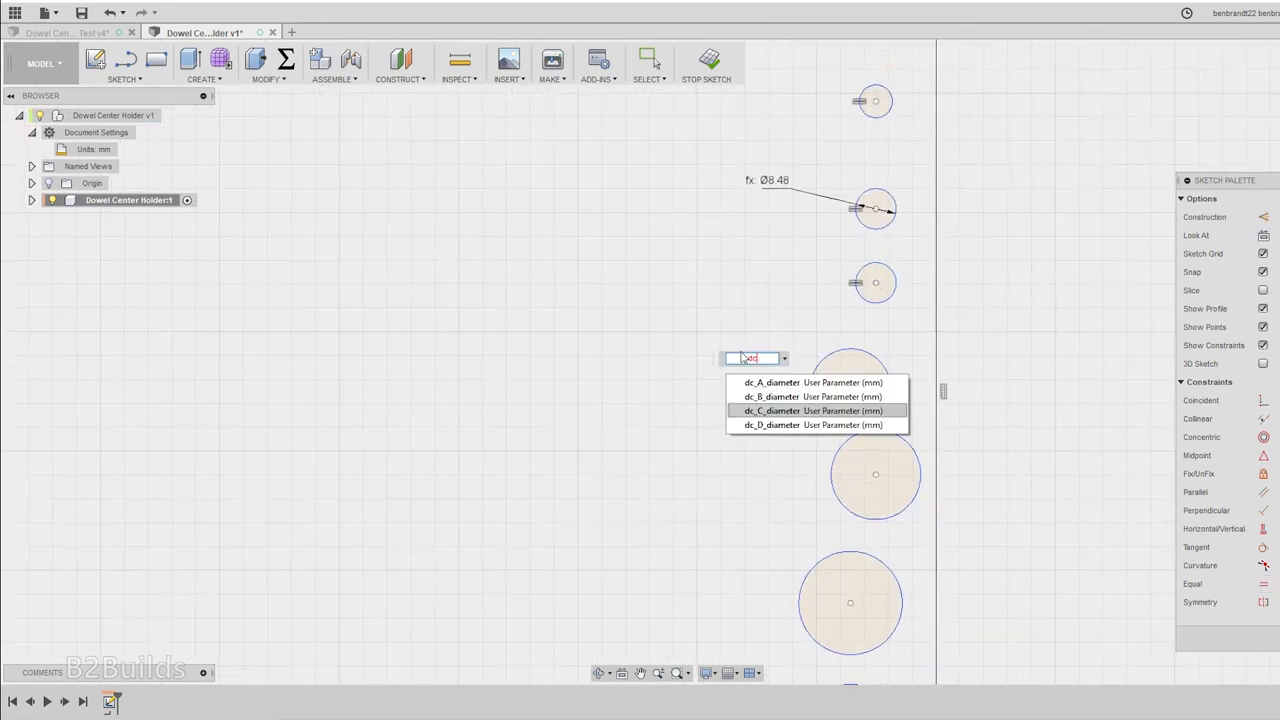
{"action": "key", "text": "Return"}
{"action": "type", "text": "+ (2*clearance)"}
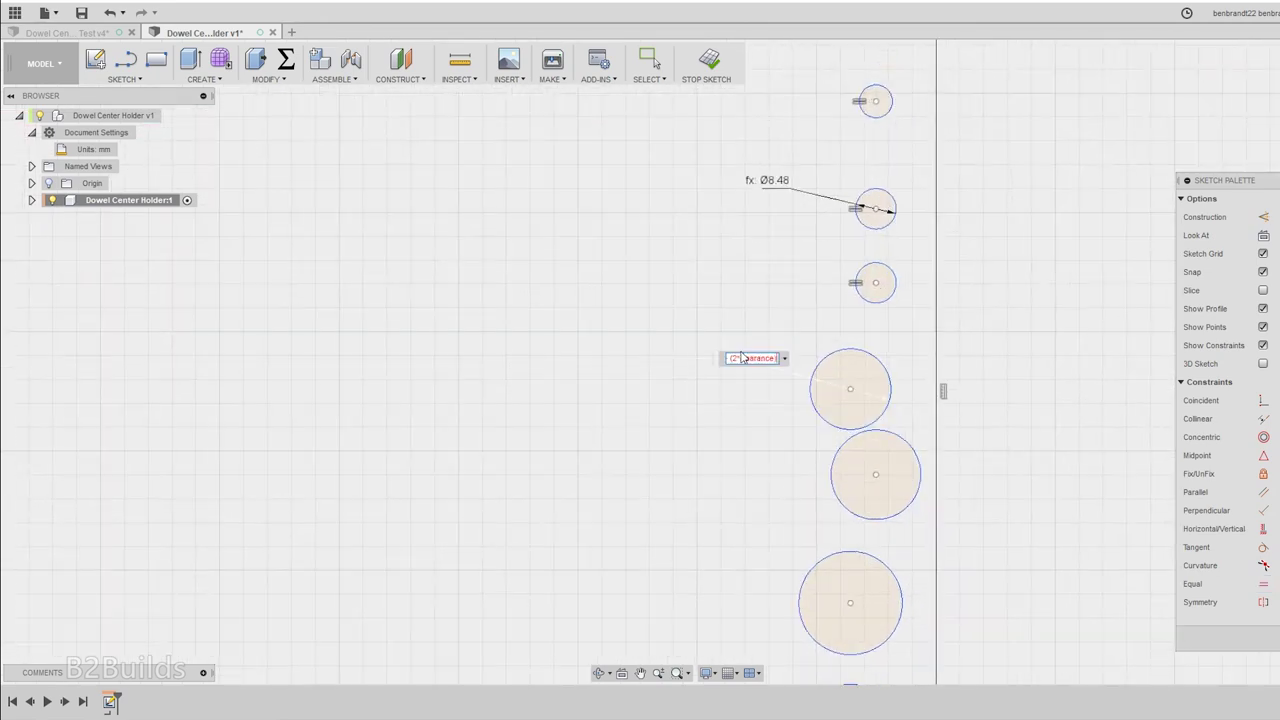
{"action": "key", "text": "Return"}
{"action": "left_click", "coordinate": [866, 404]}
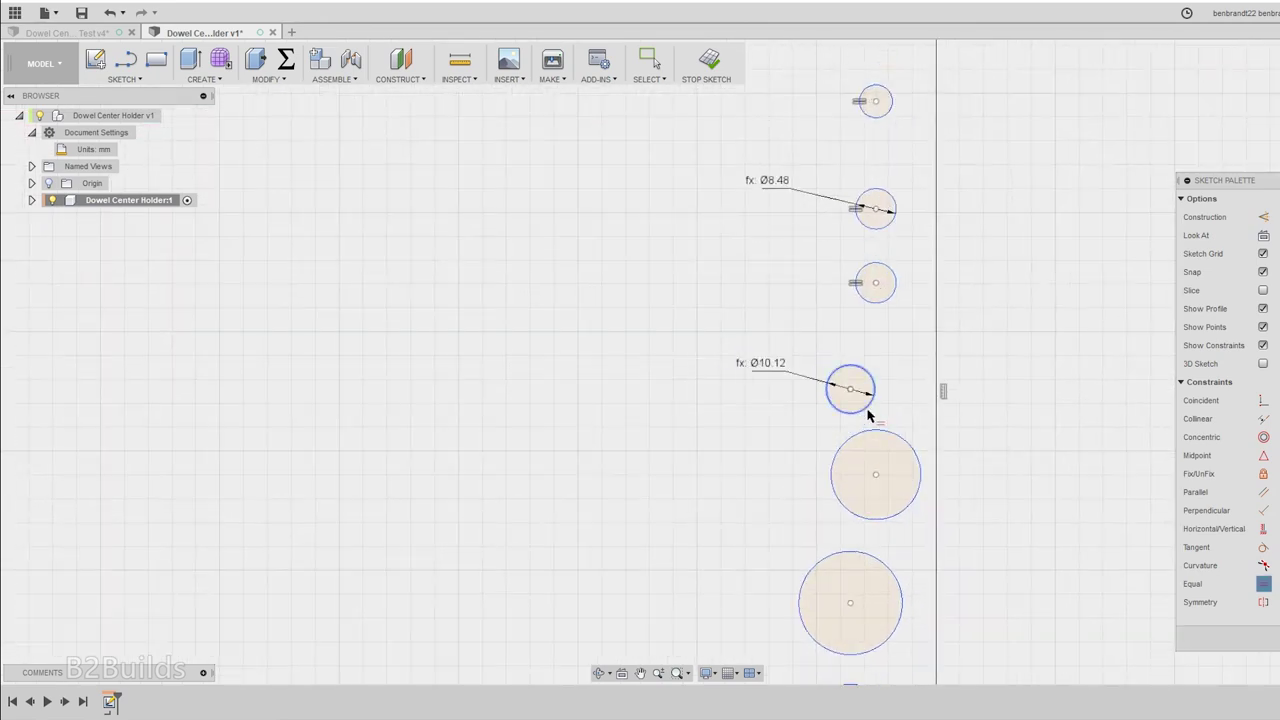
{"action": "left_click", "coordinate": [889, 366]}
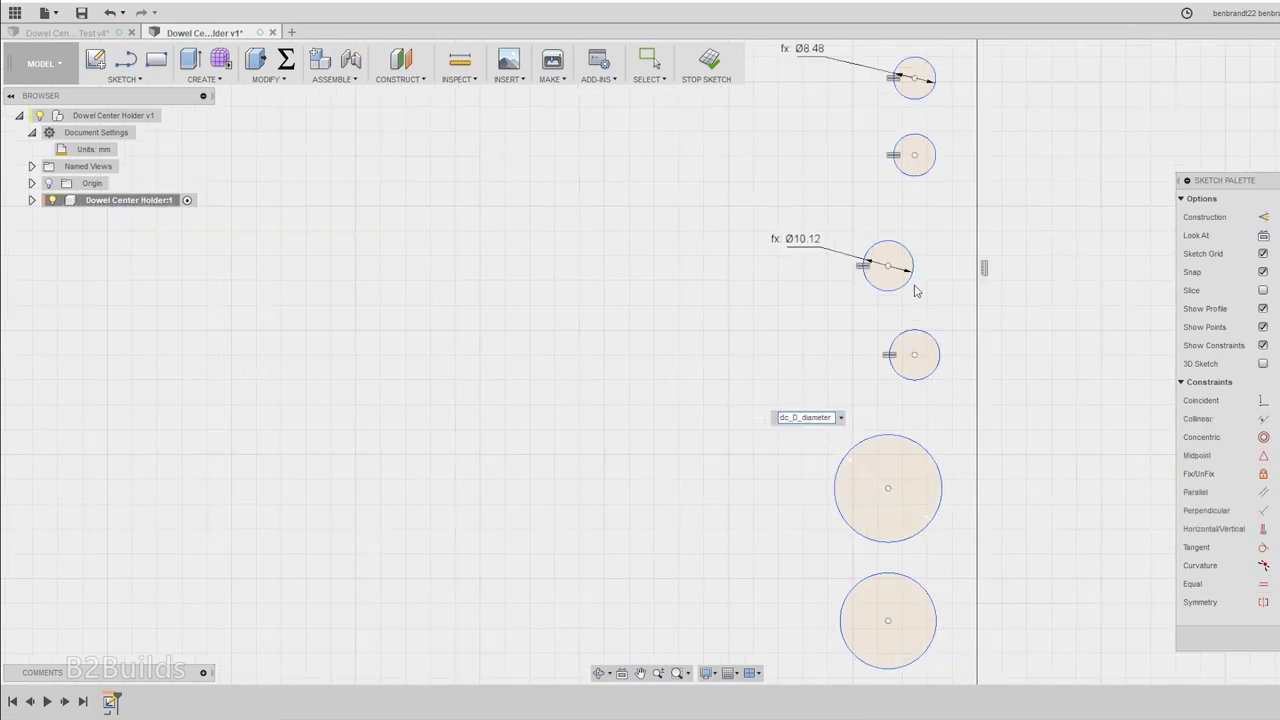
- Dimension the seventh circle's diameter as dc_D_diameter + (2*clearance) and constrain the lowest circle equal to it
{"action": "type", "text": "+ (2*clearance)"}
{"action": "key", "text": "Return"}
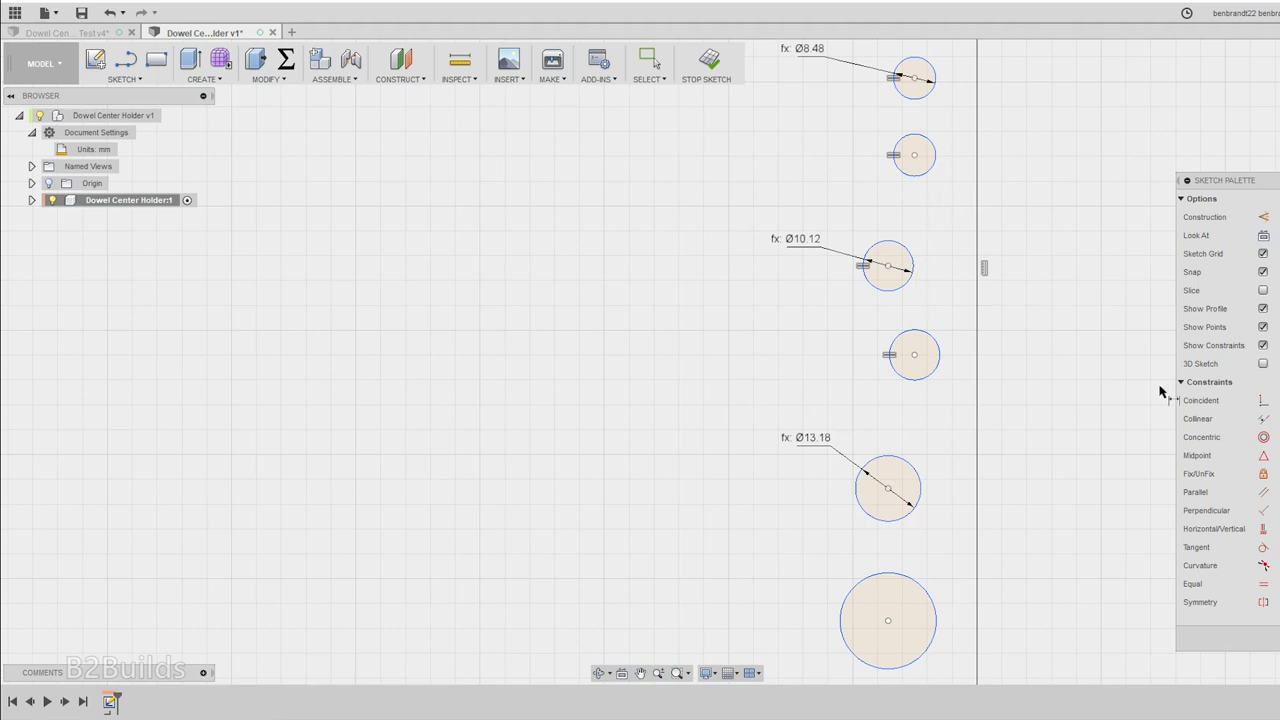
{"action": "left_click", "coordinate": [1265, 585]}
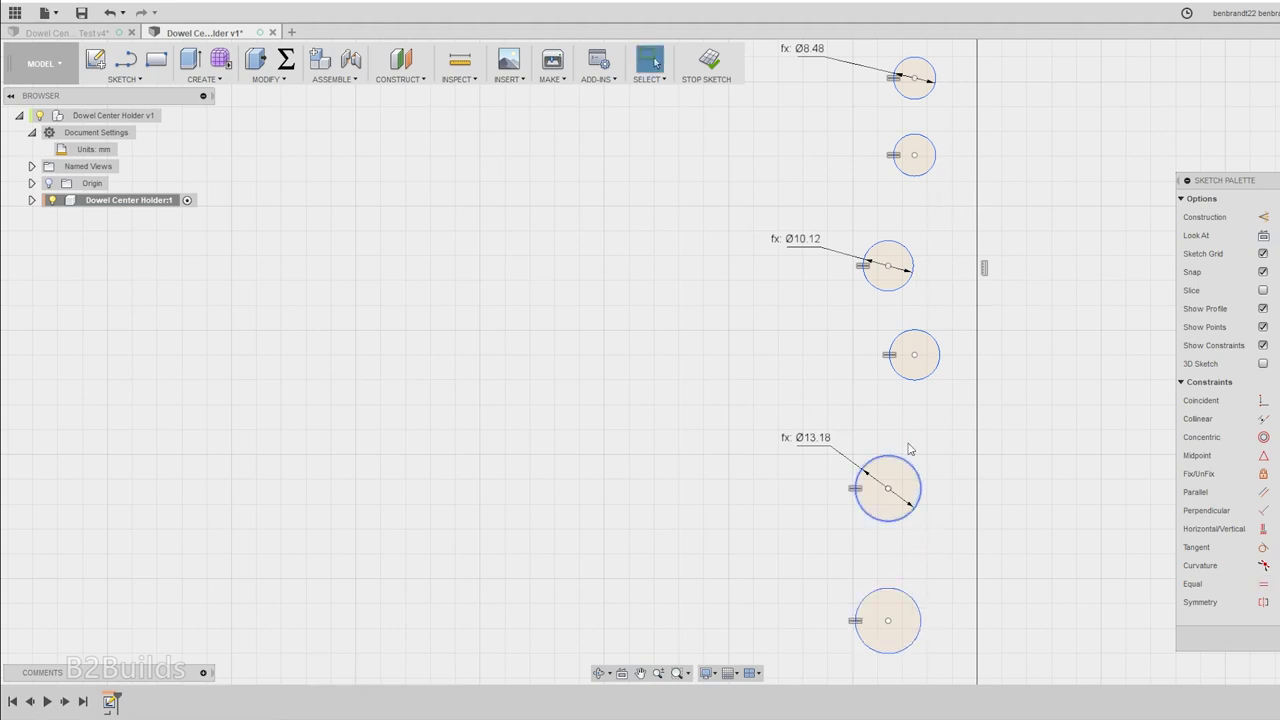
- Offset the vertical line about 4 mm toward the circles and turn the offset copy into a construction line
{"action": "scroll", "coordinate": [926, 401], "scroll_direction": "down", "scroll_amount": 2}
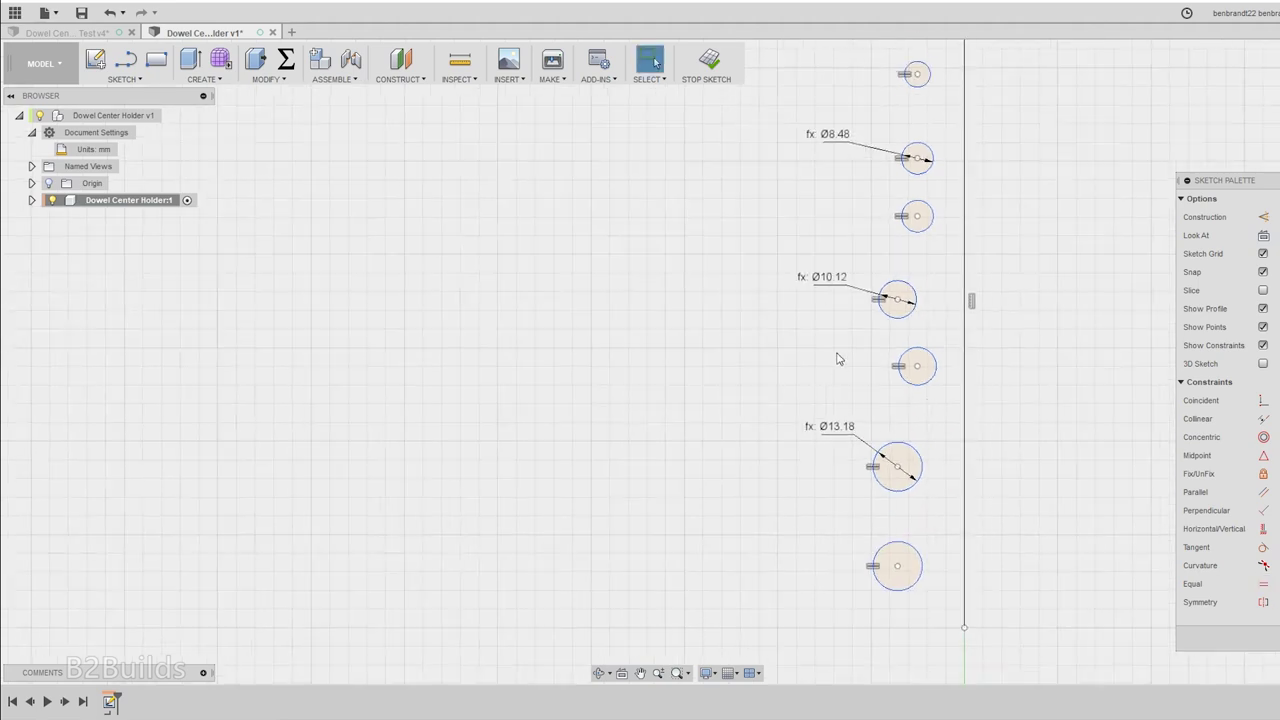
{"action": "scroll", "coordinate": [838, 357], "scroll_direction": "down", "scroll_amount": 1}
{"action": "middle_click_drag", "start_coordinate": [838, 357], "coordinate": [855, 459]}
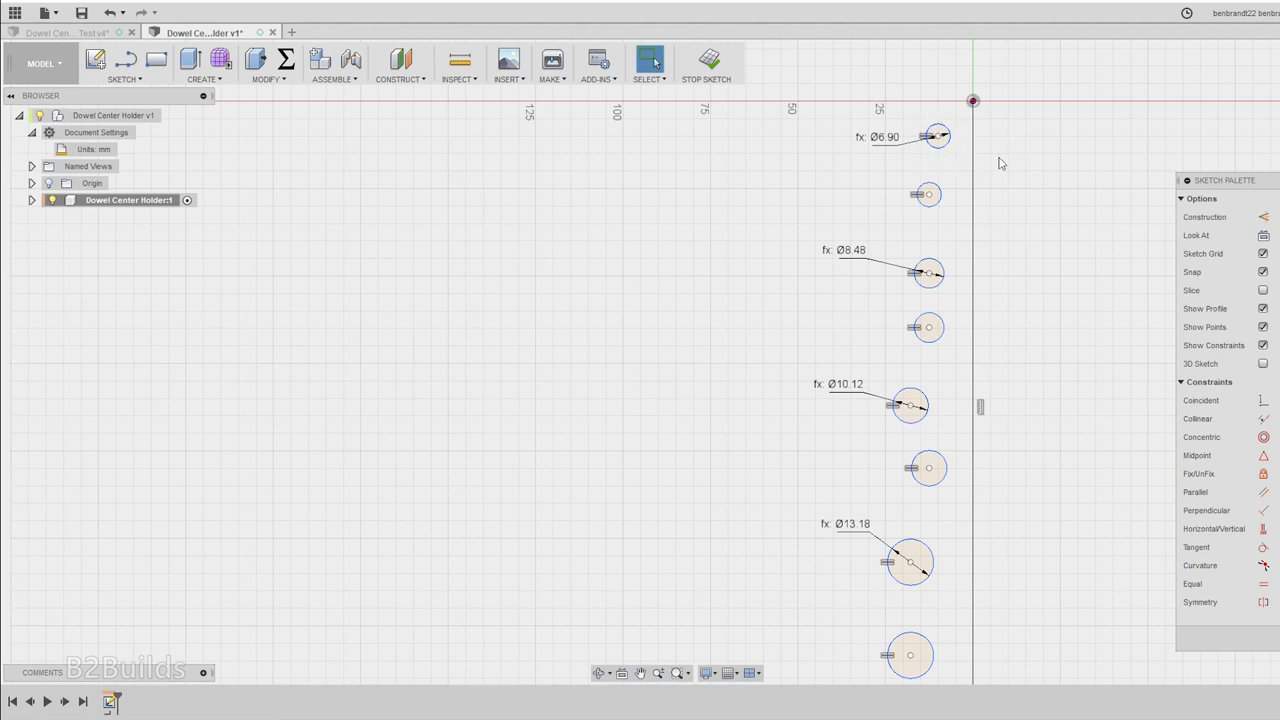
{"action": "key", "text": "o"}
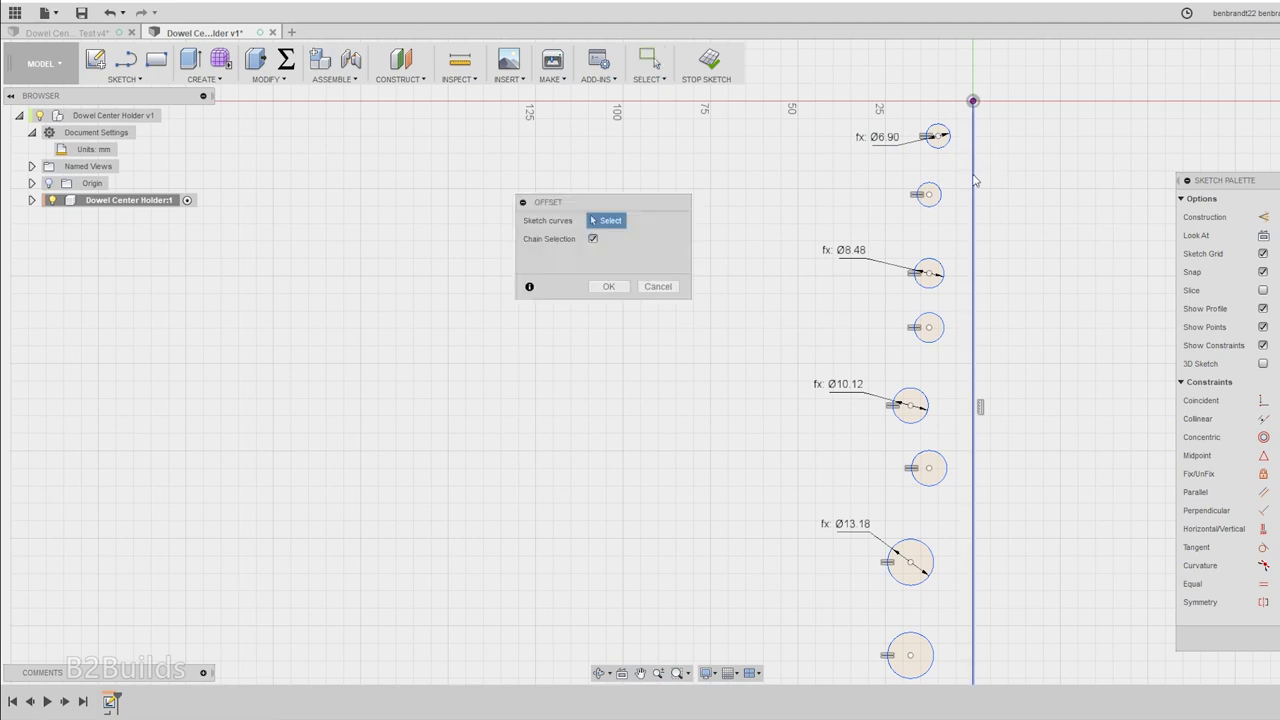
{"action": "left_click", "coordinate": [974, 176]}
{"action": "left_click_drag", "start_coordinate": [961, 176], "coordinate": [958, 176]}
{"action": "key", "text": "Return"}
{"action": "key", "text": "x"}
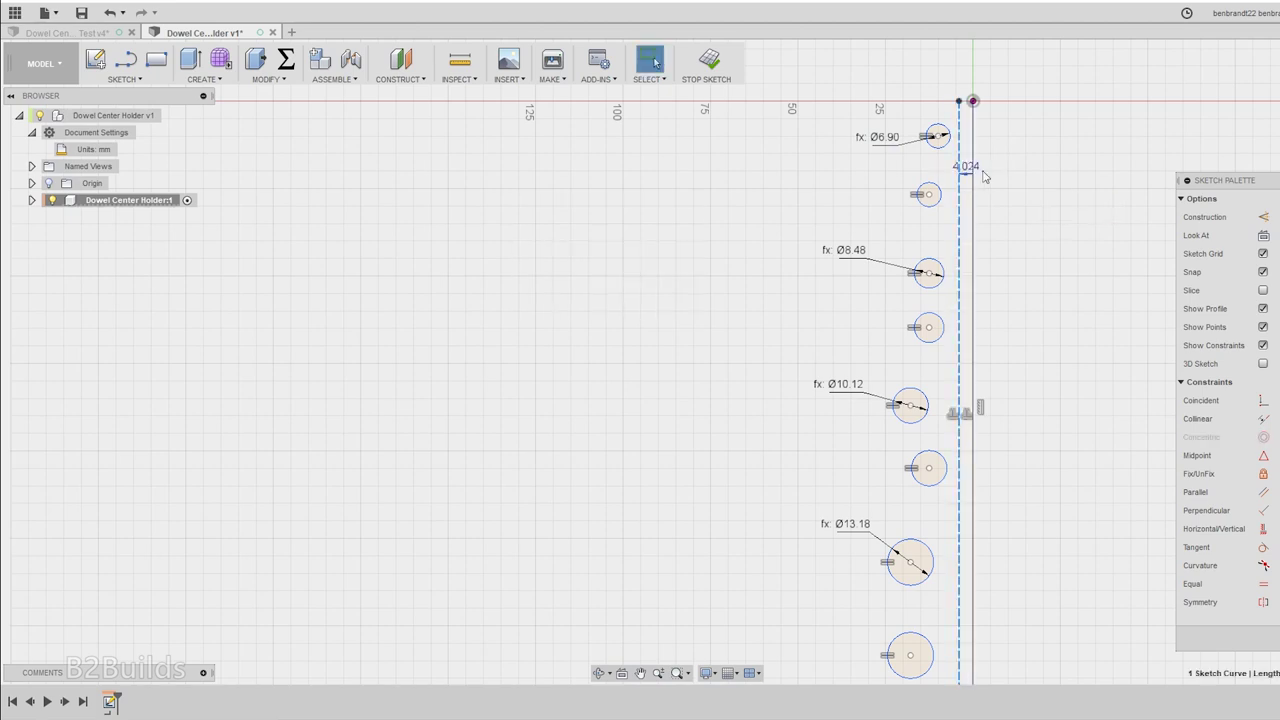
{"action": "left_click", "coordinate": [1022, 166]}
- Set the offset distance between the vertical line and the construction line to the expression magnet_diameter/2
{"action": "double_click", "coordinate": [971, 171]}
{"action": "type", "text": "mag"}
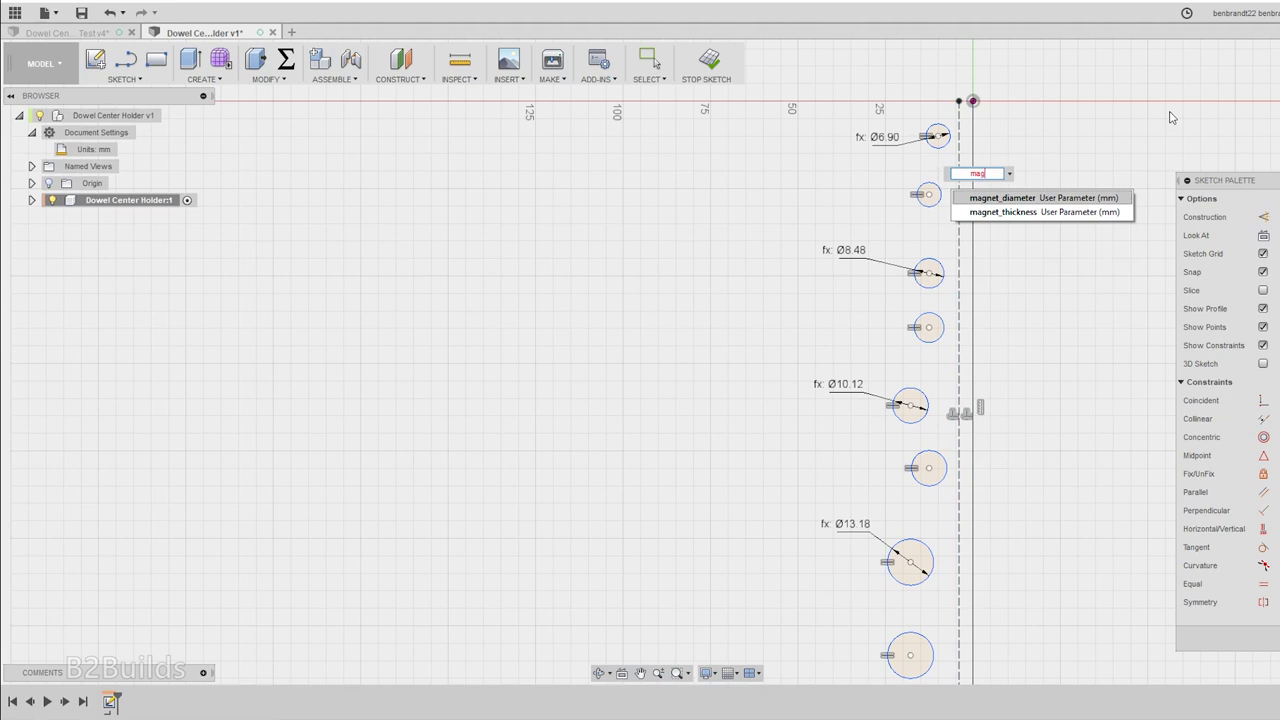
{"action": "key", "text": "Return"}
{"action": "type", "text": "/2"}
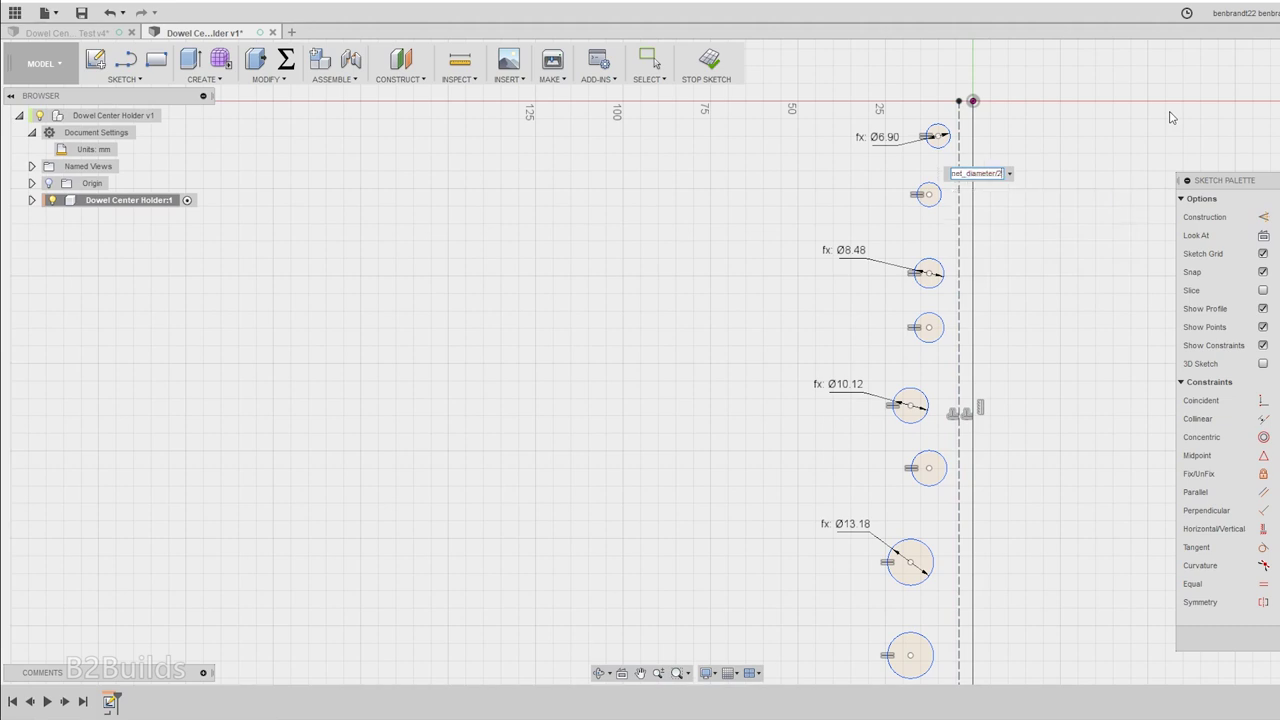
{"action": "key", "text": "Return"}
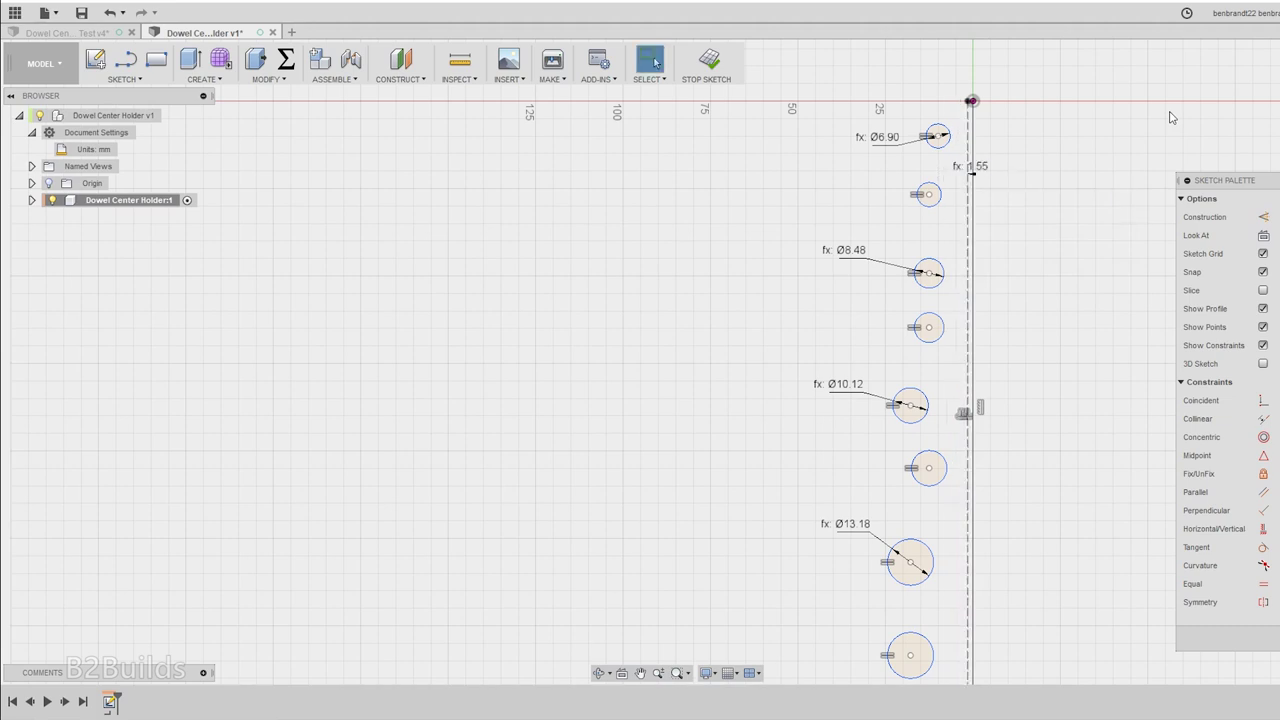
- Move the upper four circles close to the construction line, stacked in a column with centers about 9 to 10 mm apart
{"action": "scroll", "coordinate": [975, 140], "scroll_direction": "up", "scroll_amount": 4}
{"action": "left_click", "coordinate": [950, 149]}
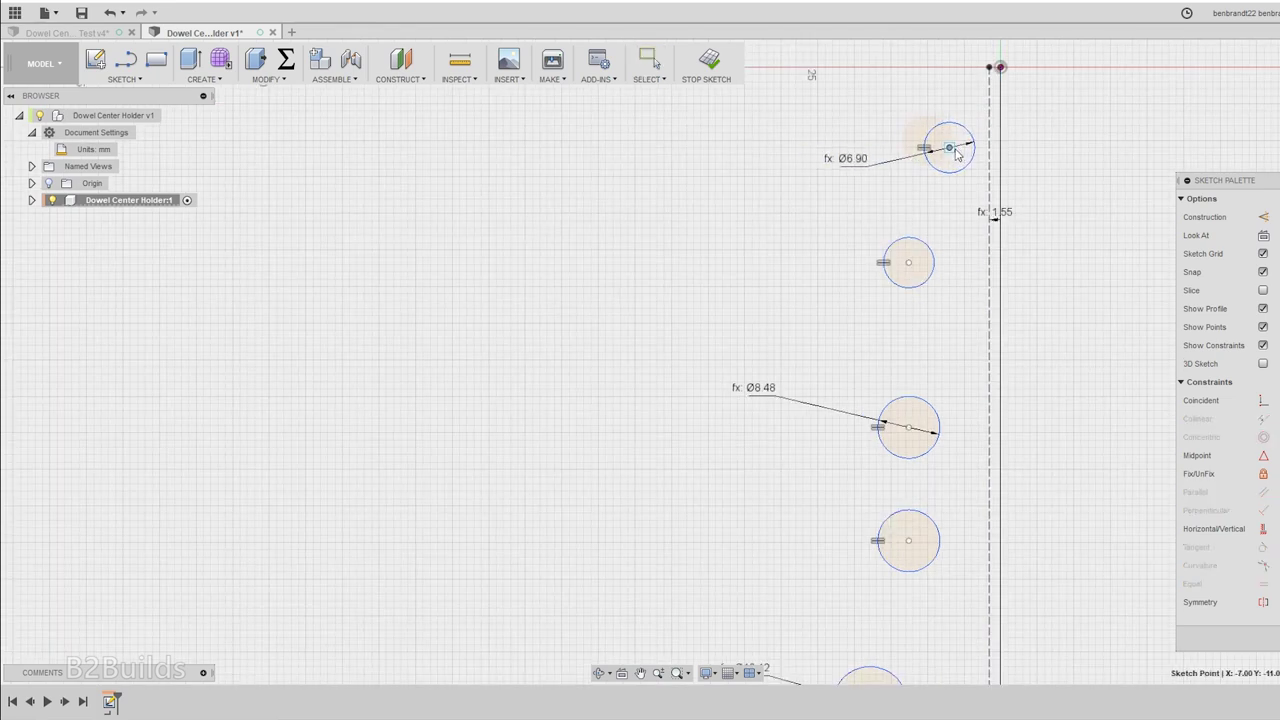
{"action": "left_click_drag", "start_coordinate": [957, 153], "coordinate": [957, 148]}
{"action": "left_click_drag", "start_coordinate": [908, 262], "coordinate": [958, 216]}
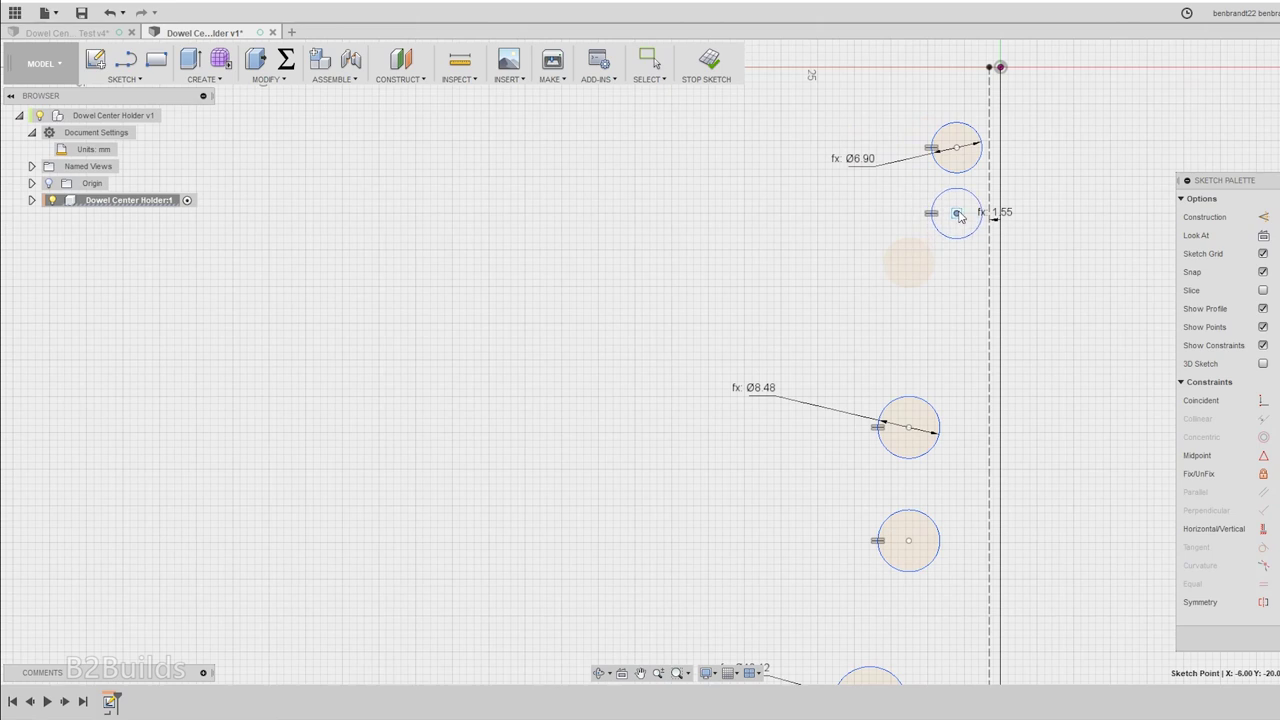
{"action": "left_click_drag", "start_coordinate": [908, 427], "coordinate": [950, 288]}
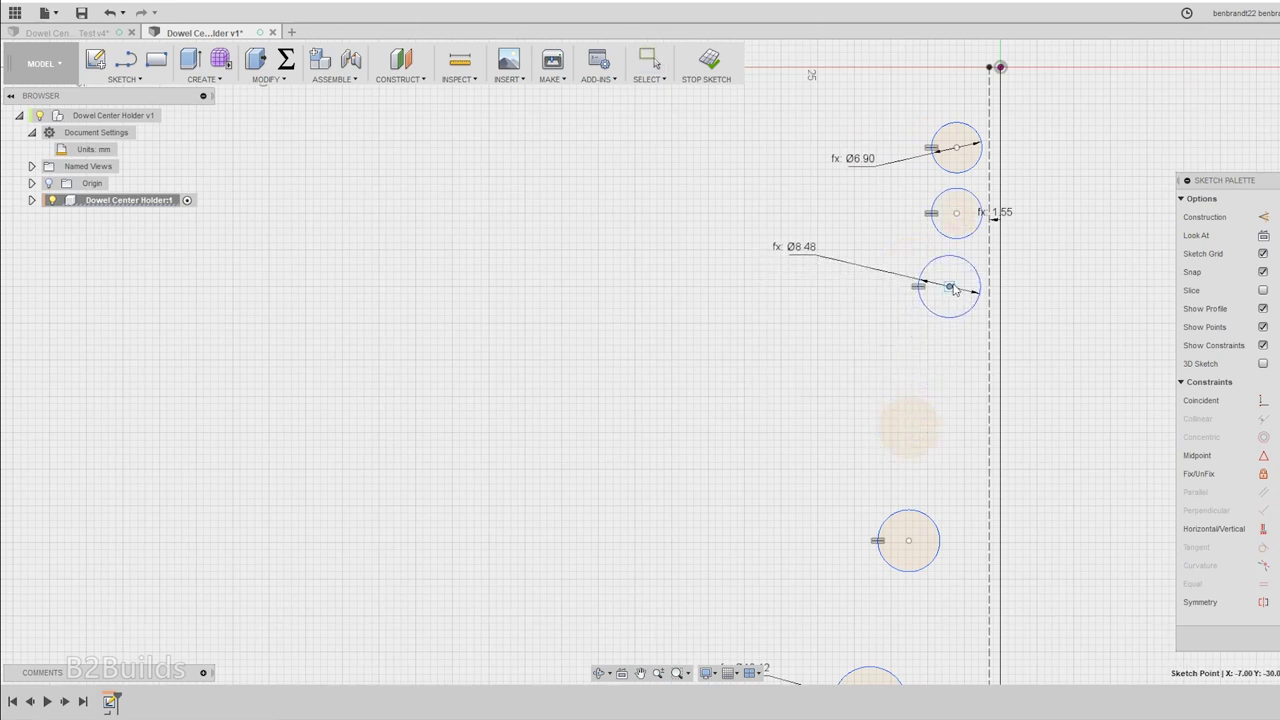
{"action": "left_click_drag", "start_coordinate": [910, 541], "coordinate": [950, 363]}
- Move the lower four circles up beneath the others, keeping them close to the construction line
{"action": "scroll", "coordinate": [924, 237], "scroll_direction": "down", "scroll_amount": 2}
{"action": "scroll", "coordinate": [924, 237], "scroll_direction": "down", "scroll_amount": 1}
{"action": "scroll", "coordinate": [880, 490], "scroll_direction": "up", "scroll_amount": 1}
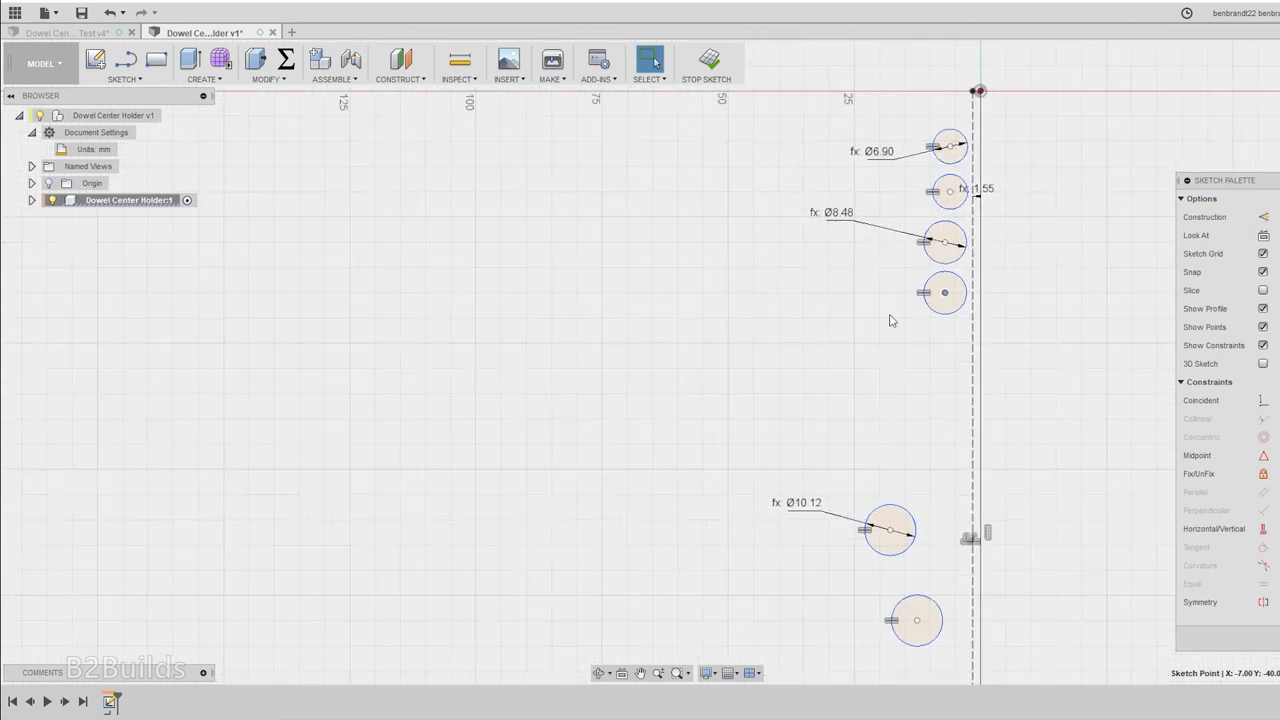
{"action": "left_click_drag", "start_coordinate": [897, 517], "coordinate": [947, 339]}
{"action": "left_click_drag", "start_coordinate": [919, 623], "coordinate": [938, 409]}
{"action": "scroll", "coordinate": [972, 254], "scroll_direction": "down", "scroll_amount": 3}
{"action": "left_click_drag", "start_coordinate": [931, 514], "coordinate": [950, 369]}
{"action": "left_click_drag", "start_coordinate": [929, 584], "coordinate": [943, 414]}
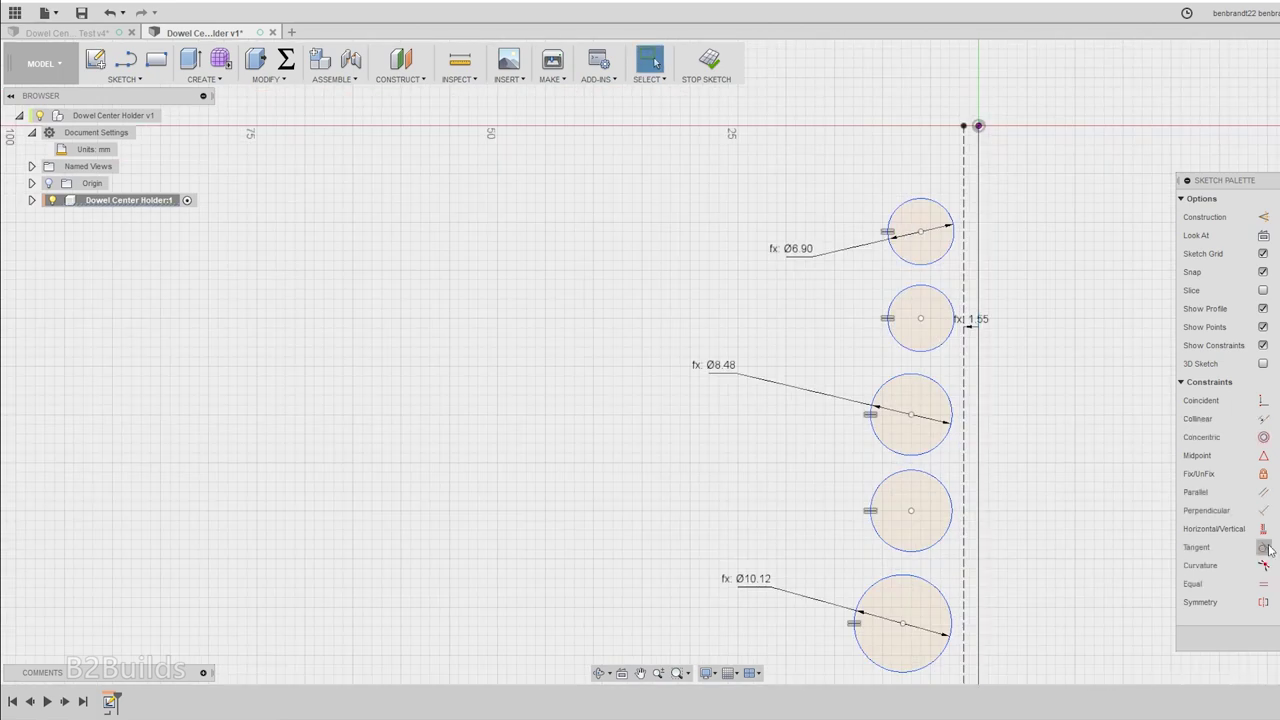
- Constrain the top three circles tangent to the dashed construction line
{"action": "left_click", "coordinate": [1264, 550]}
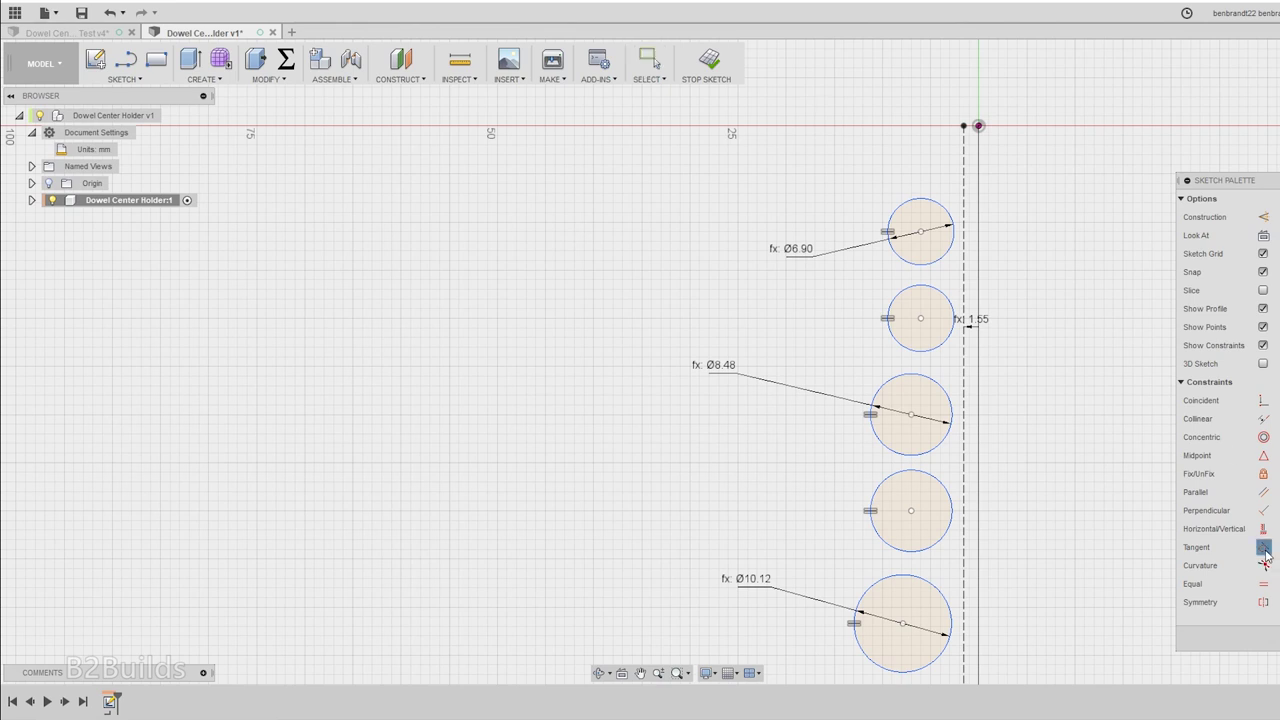
{"action": "left_click", "coordinate": [955, 240]}
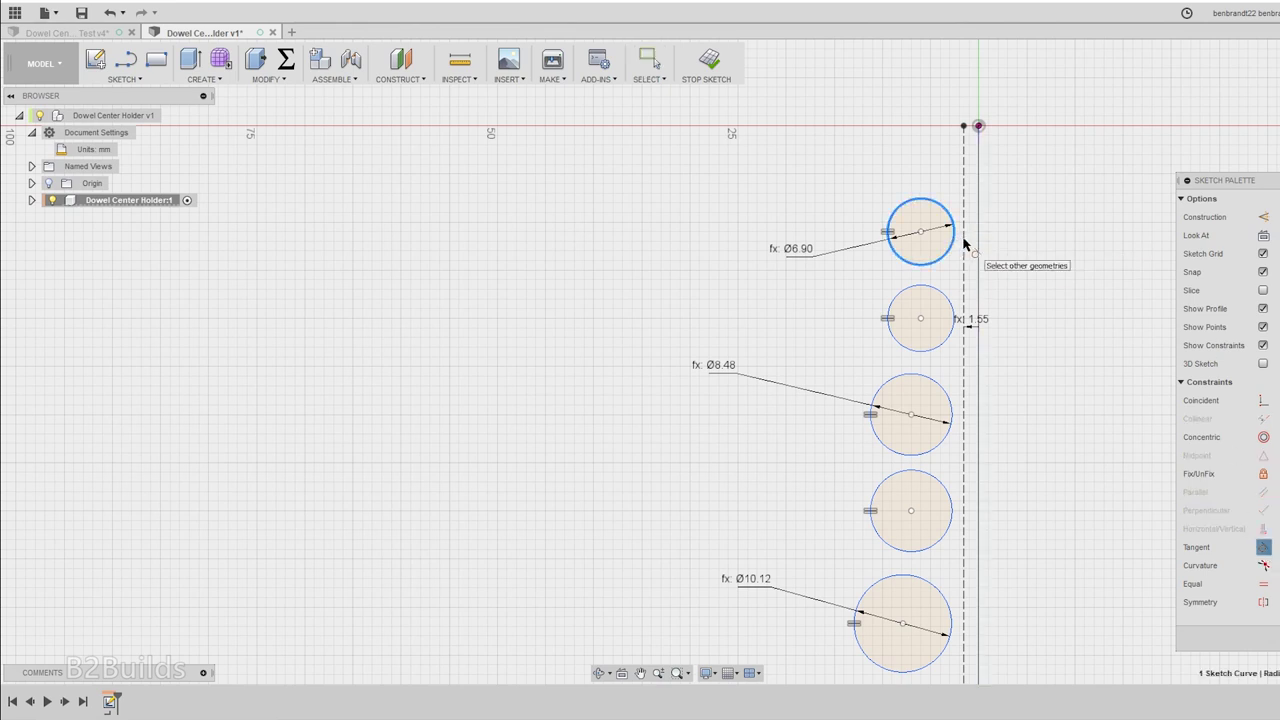
{"action": "left_click", "coordinate": [964, 241]}
{"action": "left_click", "coordinate": [950, 301]}
{"action": "left_click", "coordinate": [964, 310]}
{"action": "left_click", "coordinate": [950, 398]}
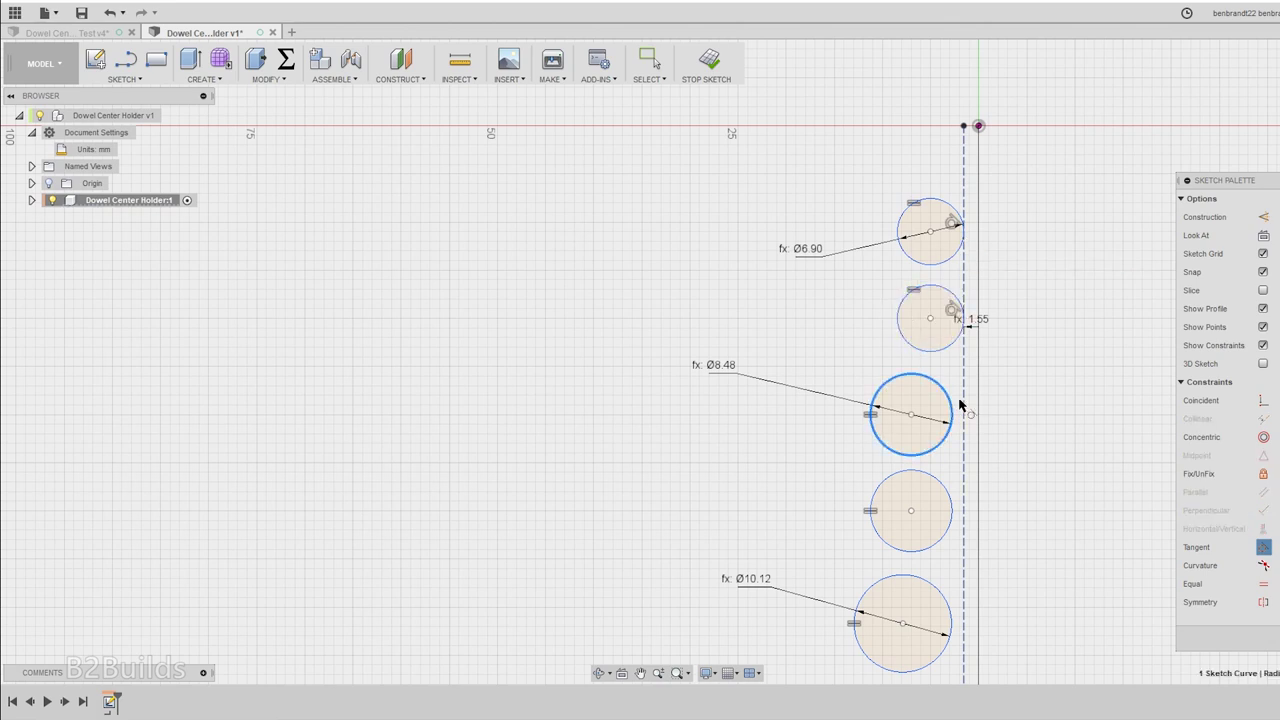
{"action": "left_click", "coordinate": [963, 399]}
- Constrain the remaining circles, from the fourth one down, tangent to the dashed construction line
{"action": "middle_click_drag", "start_coordinate": [952, 500], "coordinate": [813, 398]}
{"action": "left_click", "coordinate": [813, 404]}
{"action": "left_click", "coordinate": [824, 418]}
{"action": "left_click", "coordinate": [812, 532]}
{"action": "left_click", "coordinate": [824, 540]}
{"action": "left_click", "coordinate": [806, 618]}
{"action": "left_click", "coordinate": [824, 622]}
{"action": "scroll", "coordinate": [737, 170], "scroll_direction": "down", "scroll_amount": 3}
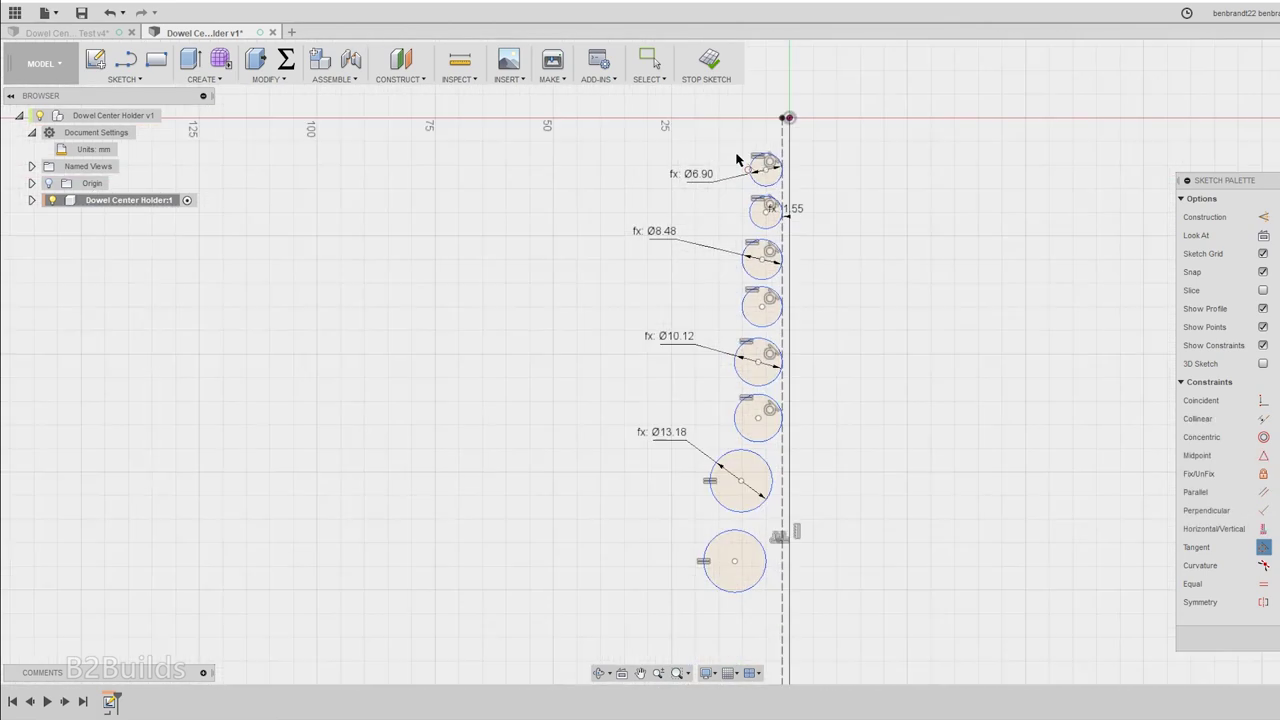
{"action": "scroll", "coordinate": [722, 500], "scroll_direction": "up", "scroll_amount": 2}
{"action": "left_click", "coordinate": [793, 385]}
{"action": "left_click", "coordinate": [811, 420]}
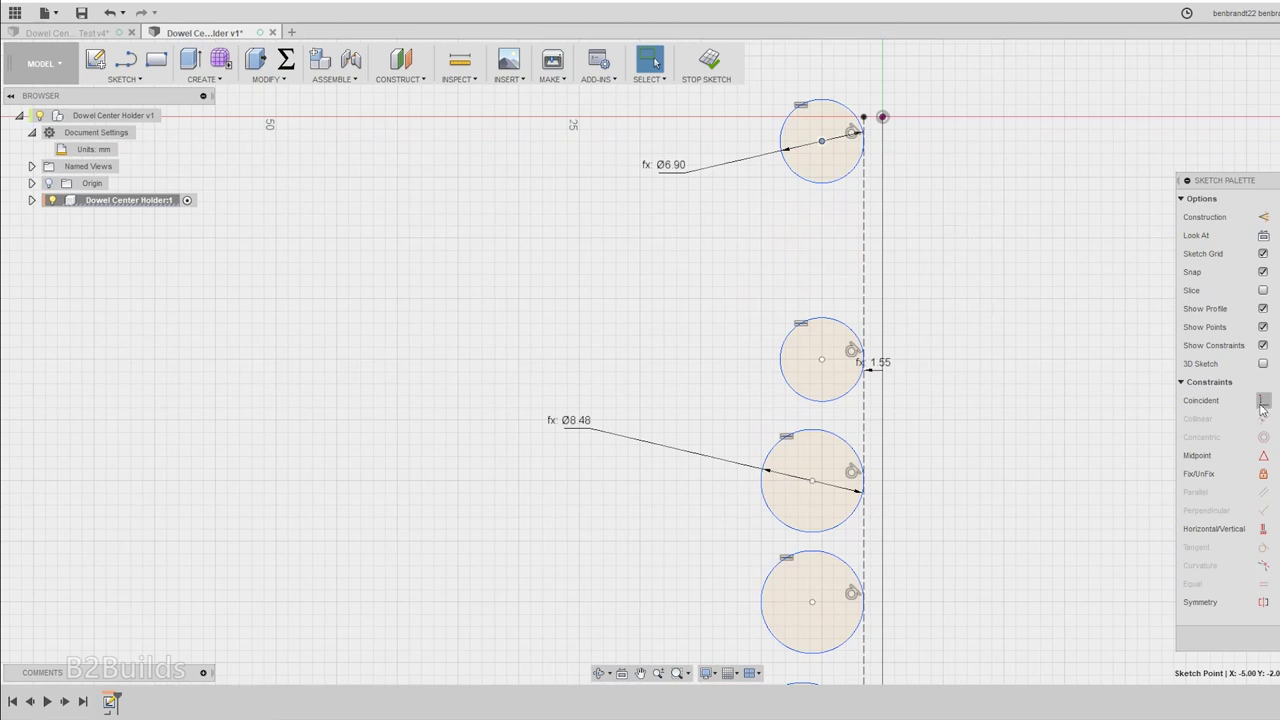
- Align the topmost circle's center horizontally with the origin and bring the second circle to about 10 mm below it
{"action": "left_click", "coordinate": [1263, 529]}
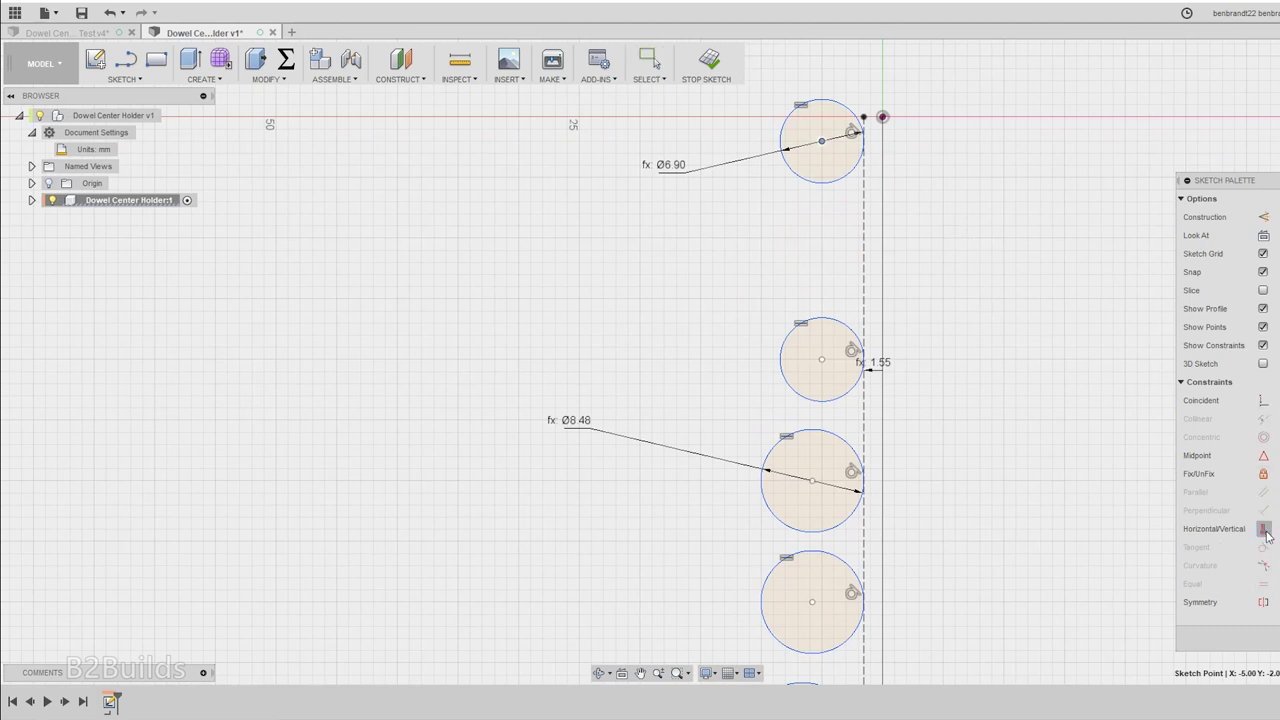
{"action": "key", "text": "Escape"}
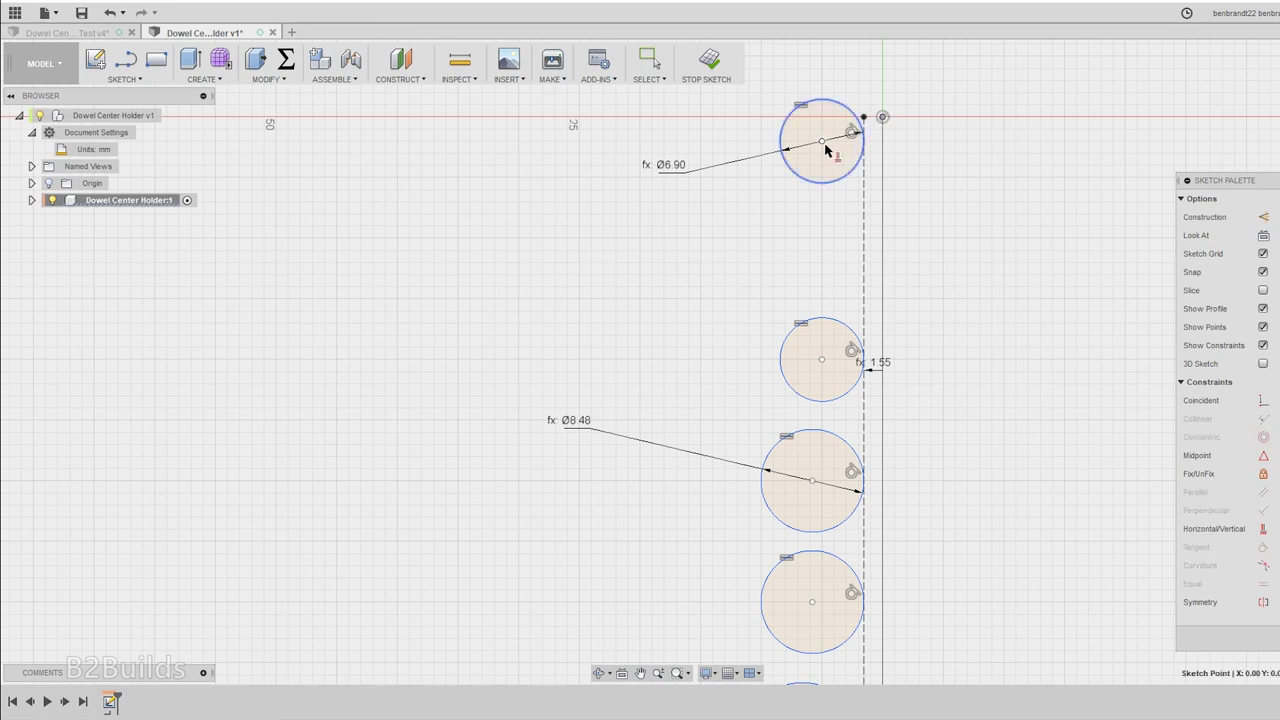
{"action": "left_click_drag", "start_coordinate": [821, 141], "coordinate": [821, 118]}
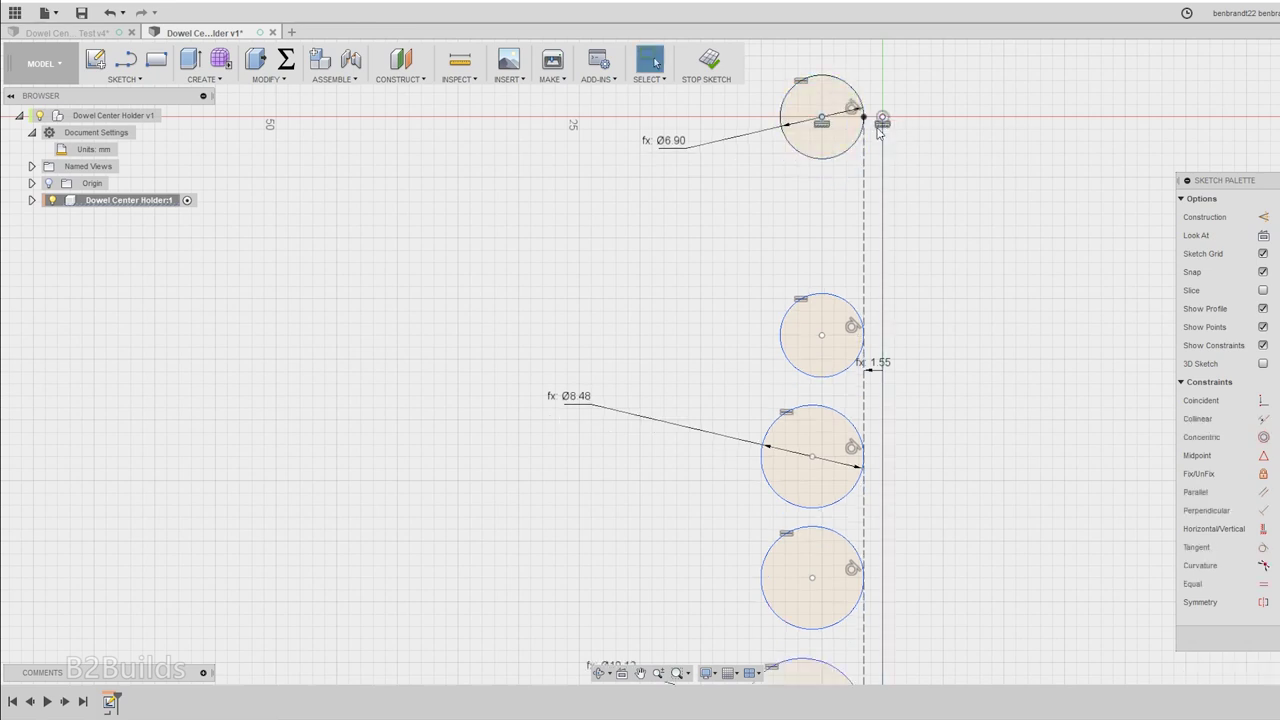
{"action": "left_click_drag", "start_coordinate": [818, 158], "coordinate": [793, 171]}
{"action": "left_click", "coordinate": [1081, 187]}
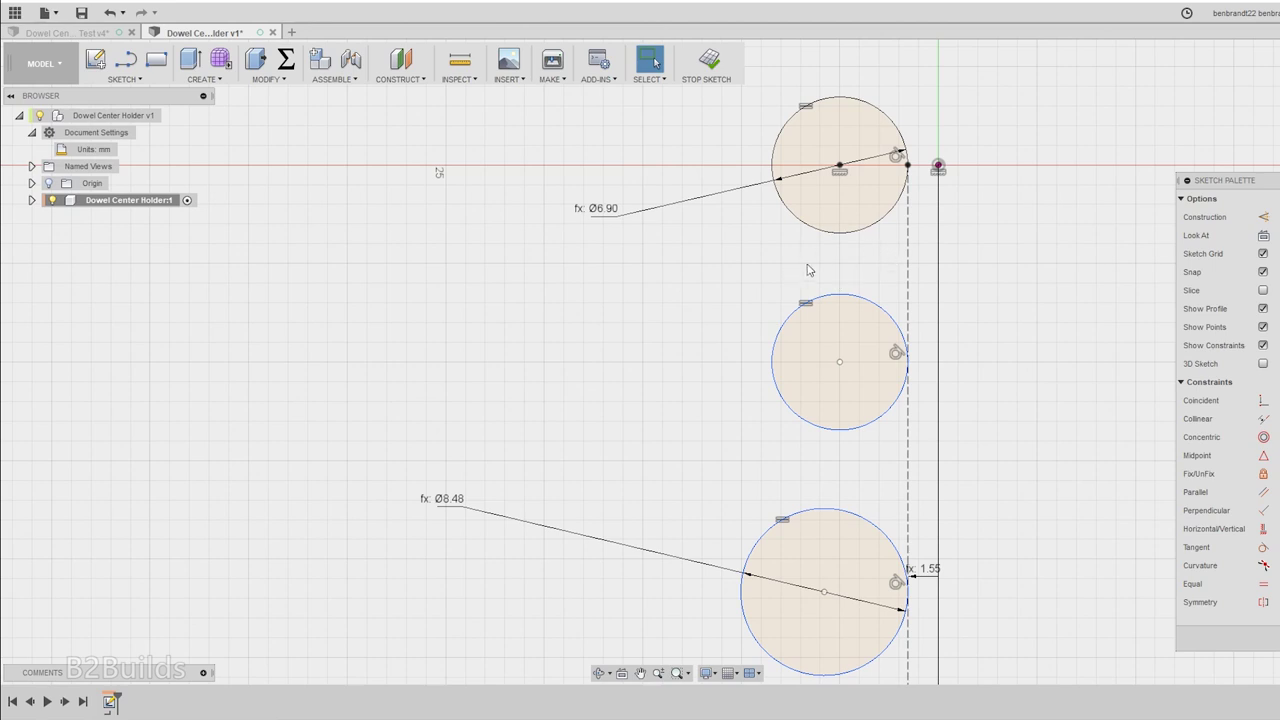
- Sketch a circle with diameter magnet_diameter between the top two circles, then shift it and the second circle slightly apart
{"action": "key", "text": "c"}
{"action": "left_click", "coordinate": [839, 263]}
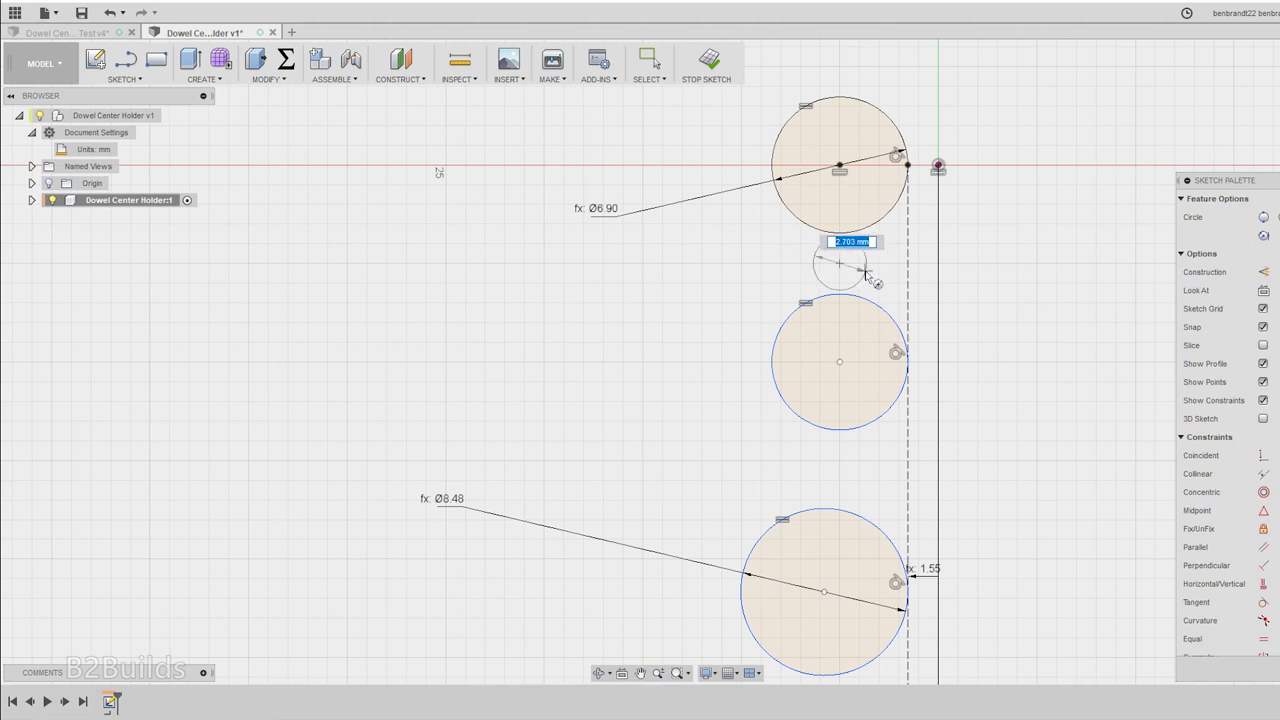
{"action": "type", "text": "mag"}
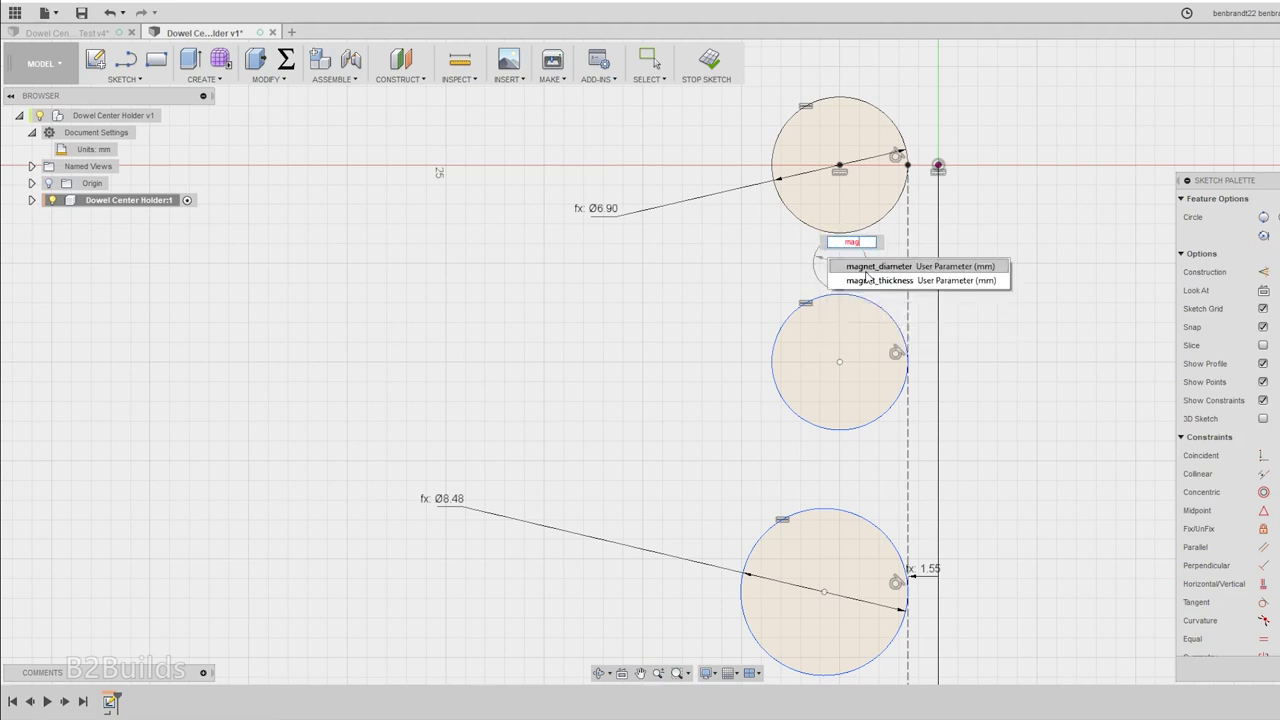
{"action": "key", "text": "Return"}
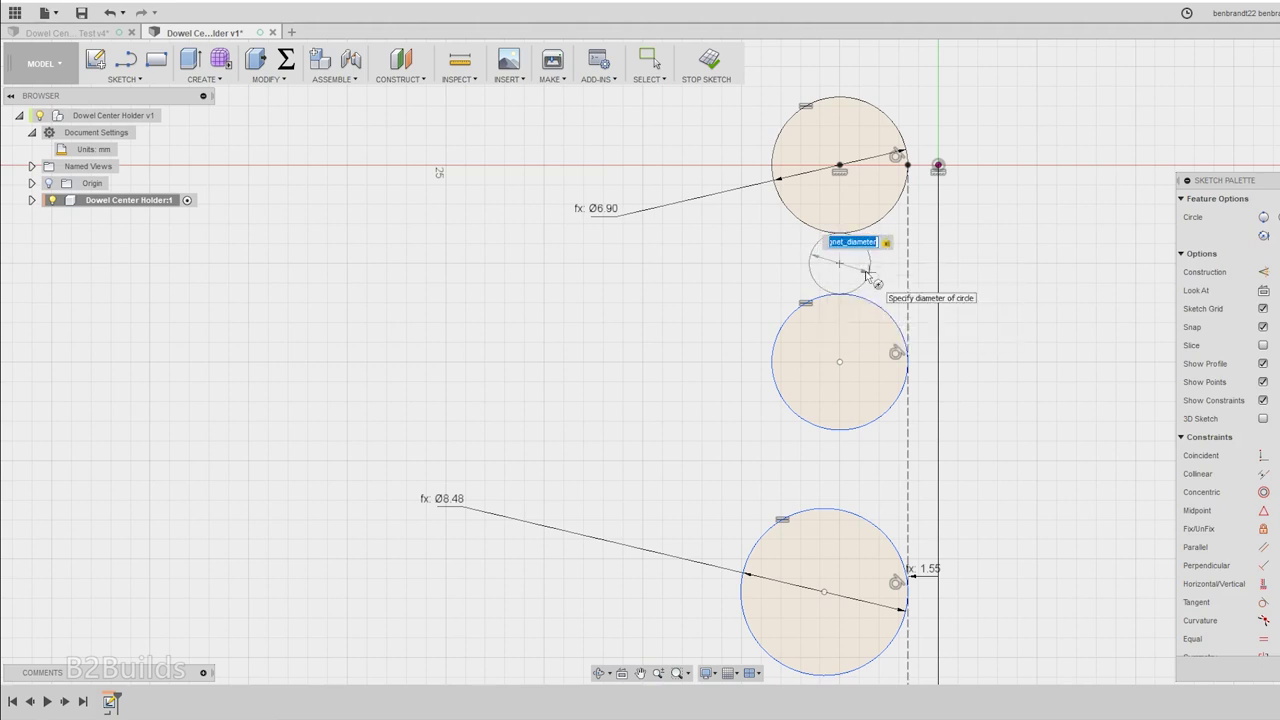
{"action": "key", "text": "Return"}
{"action": "key", "text": "Escape"}
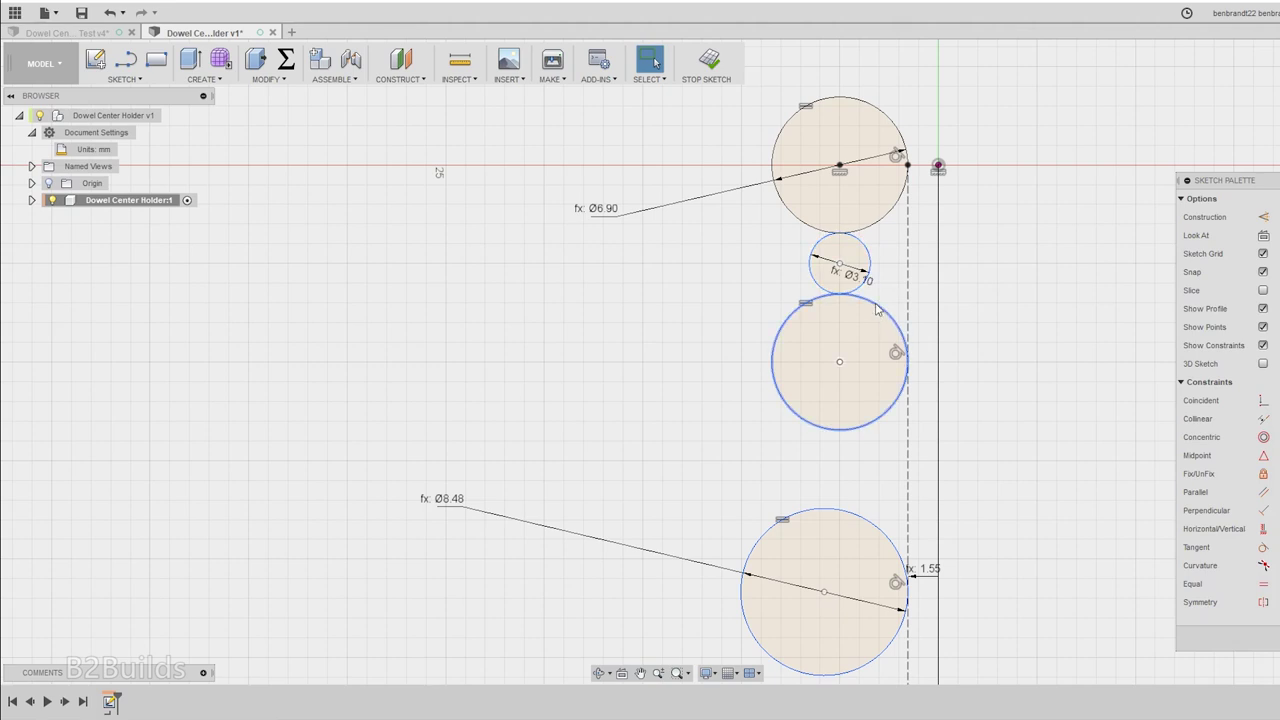
{"action": "mouse_move", "coordinate": [876, 304]}
{"action": "left_mouse_down"}
{"action": "mouse_move", "coordinate": [877, 329]}
{"action": "mouse_move", "coordinate": [856, 300]}
{"action": "mouse_move", "coordinate": [845, 305]}
{"action": "left_mouse_up"}
{"action": "left_click", "coordinate": [890, 278]}
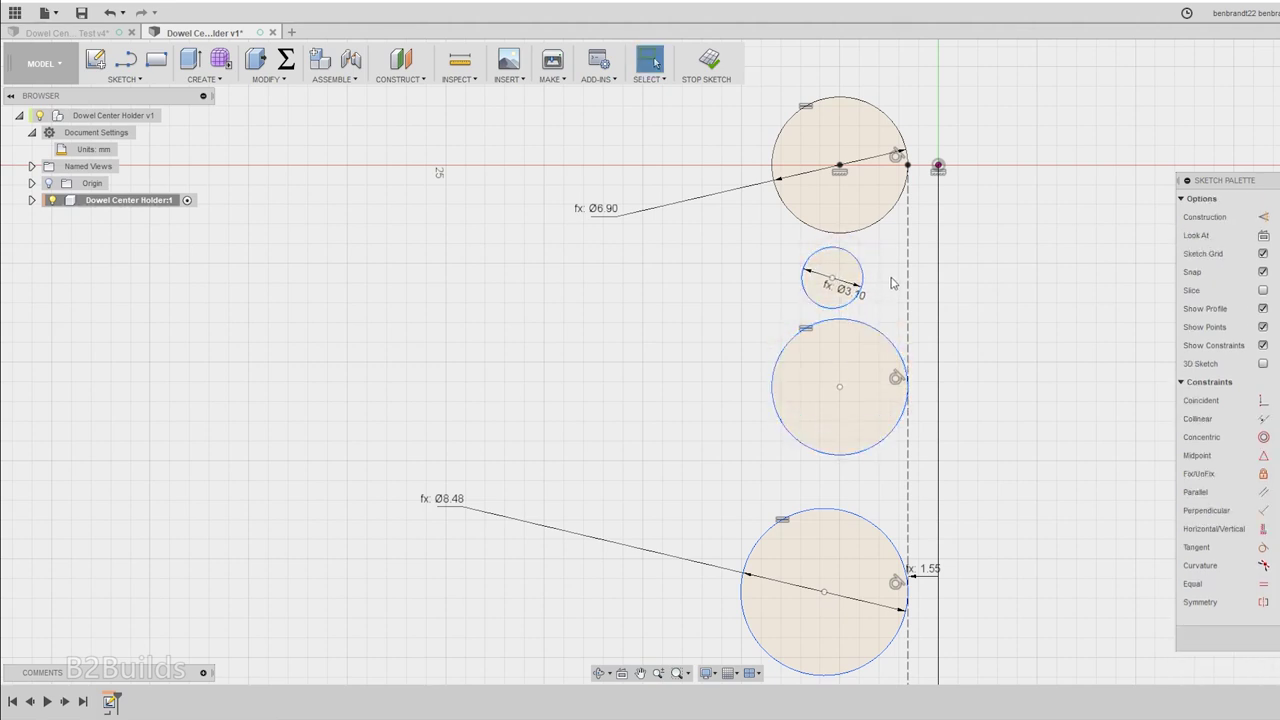
- Draw a construction line between the centers of the top two large circles
{"action": "key", "text": "l"}
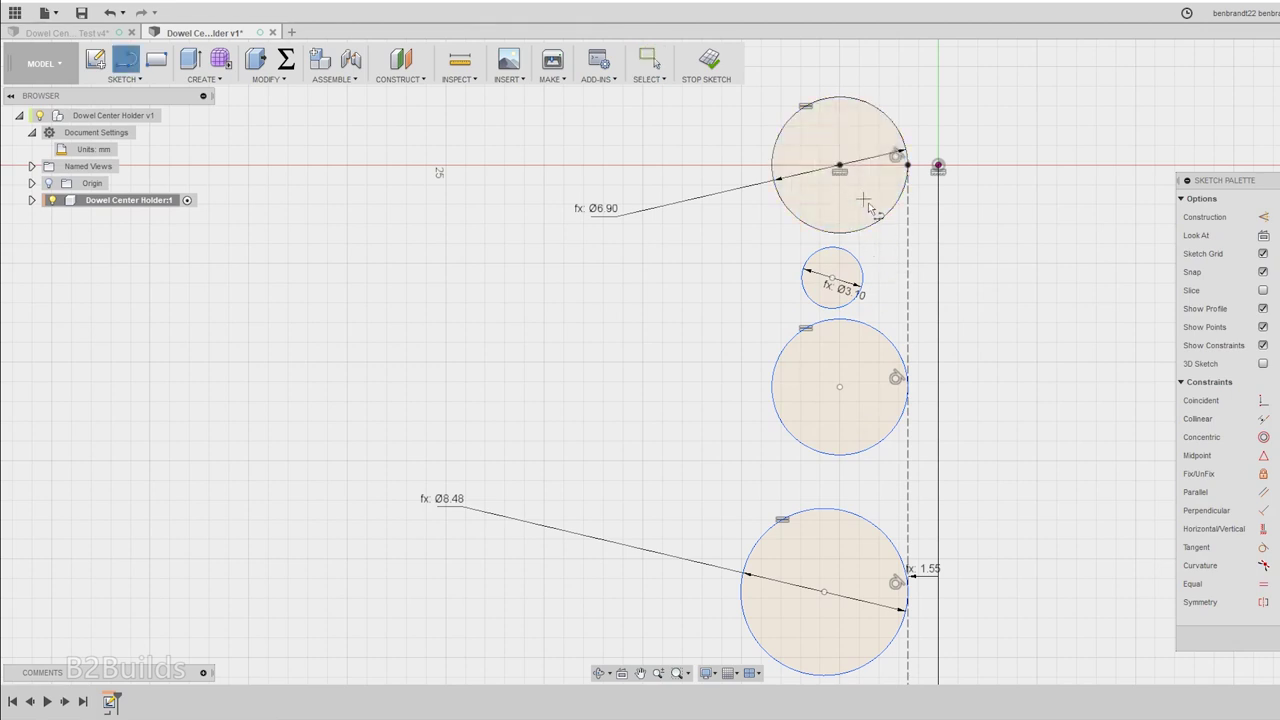
{"action": "key", "text": "x"}
{"action": "left_click", "coordinate": [840, 167]}
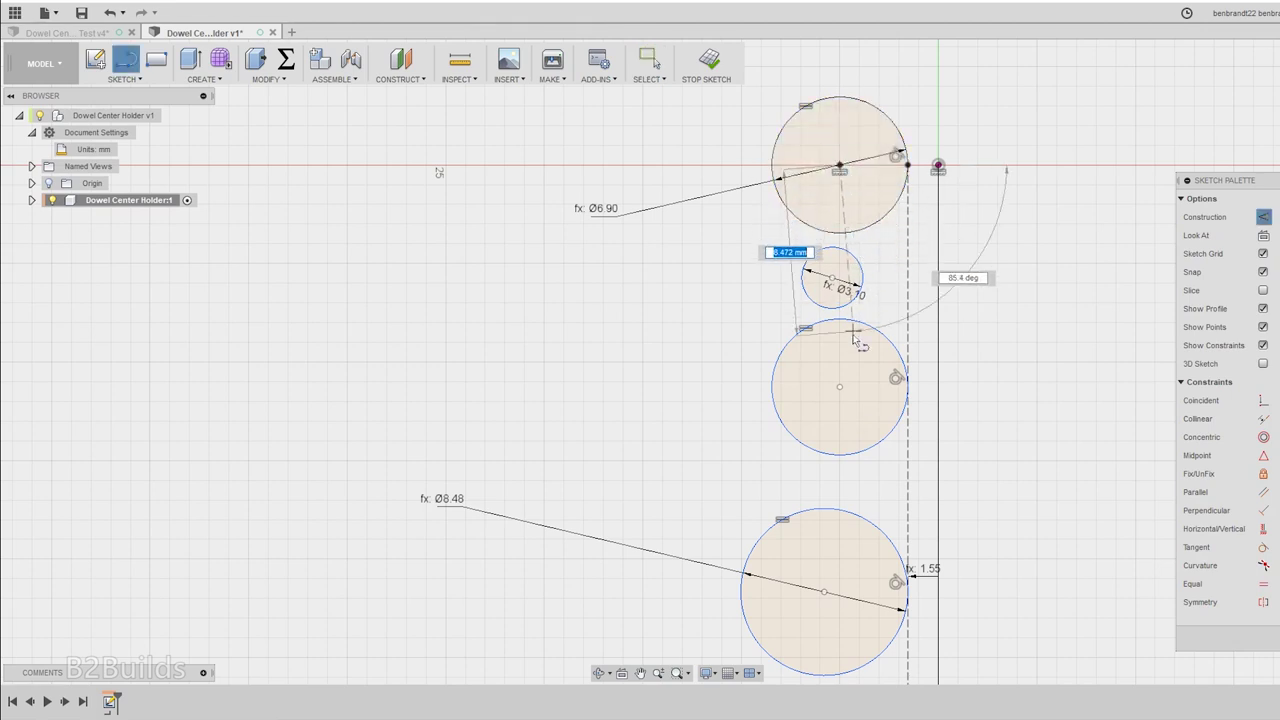
{"action": "left_click", "coordinate": [840, 387]}
{"action": "key", "text": "Escape"}
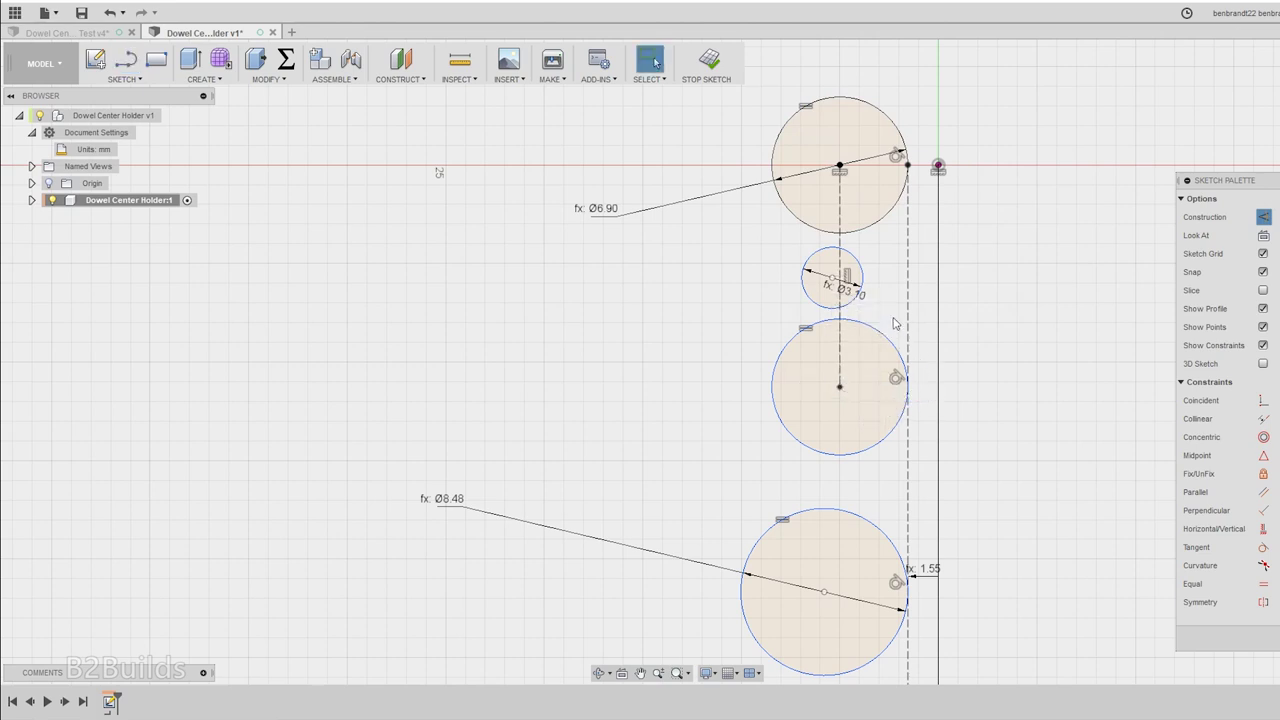
- Constrain the magnet circle's center to the midpoint of the construction line joining the top two circles
{"action": "scroll", "coordinate": [867, 250], "scroll_direction": "up", "scroll_amount": 2}
{"action": "left_click", "coordinate": [800, 268]}
{"action": "left_click", "coordinate": [866, 263]}
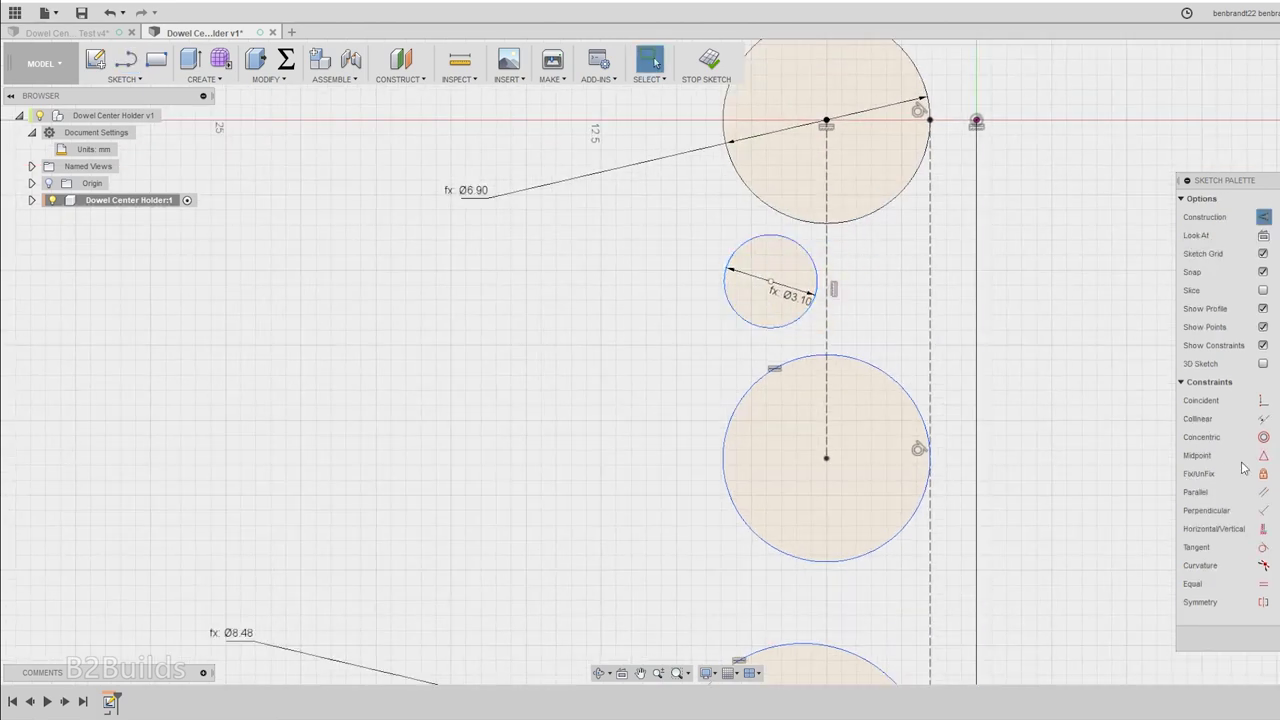
{"action": "left_click", "coordinate": [1262, 456]}
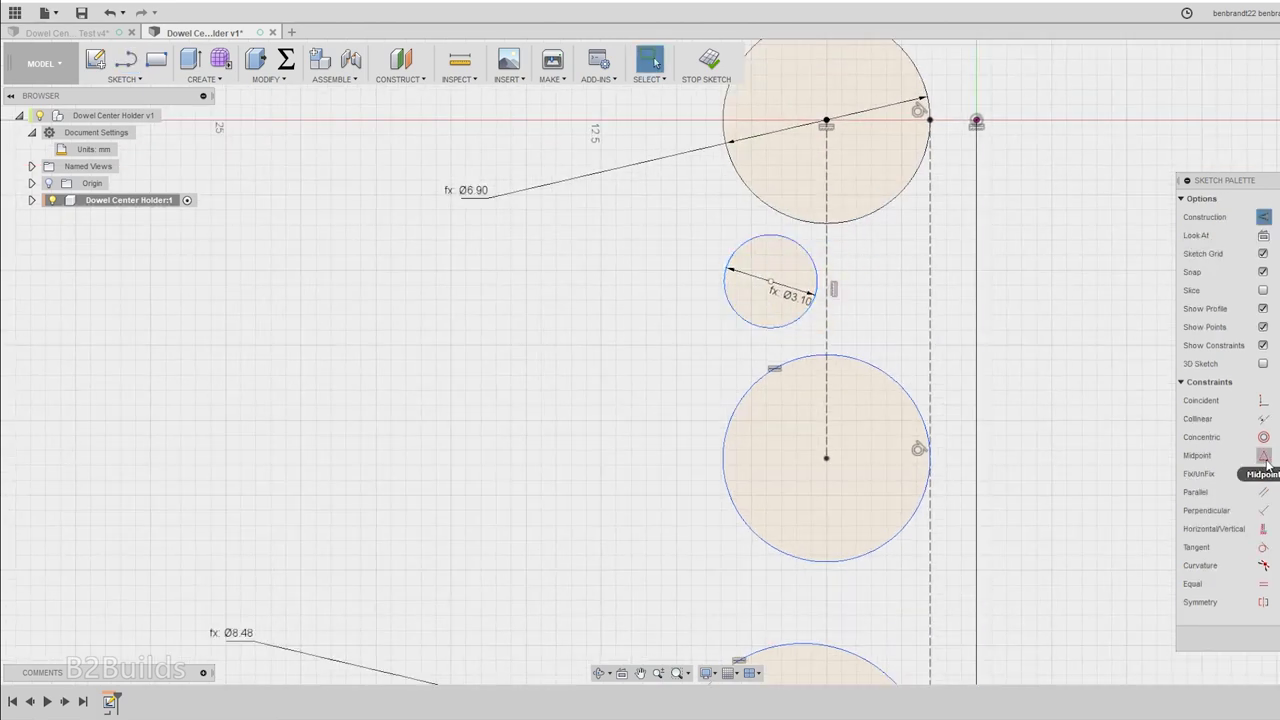
{"action": "left_click", "coordinate": [771, 283]}
{"action": "left_click", "coordinate": [832, 290]}
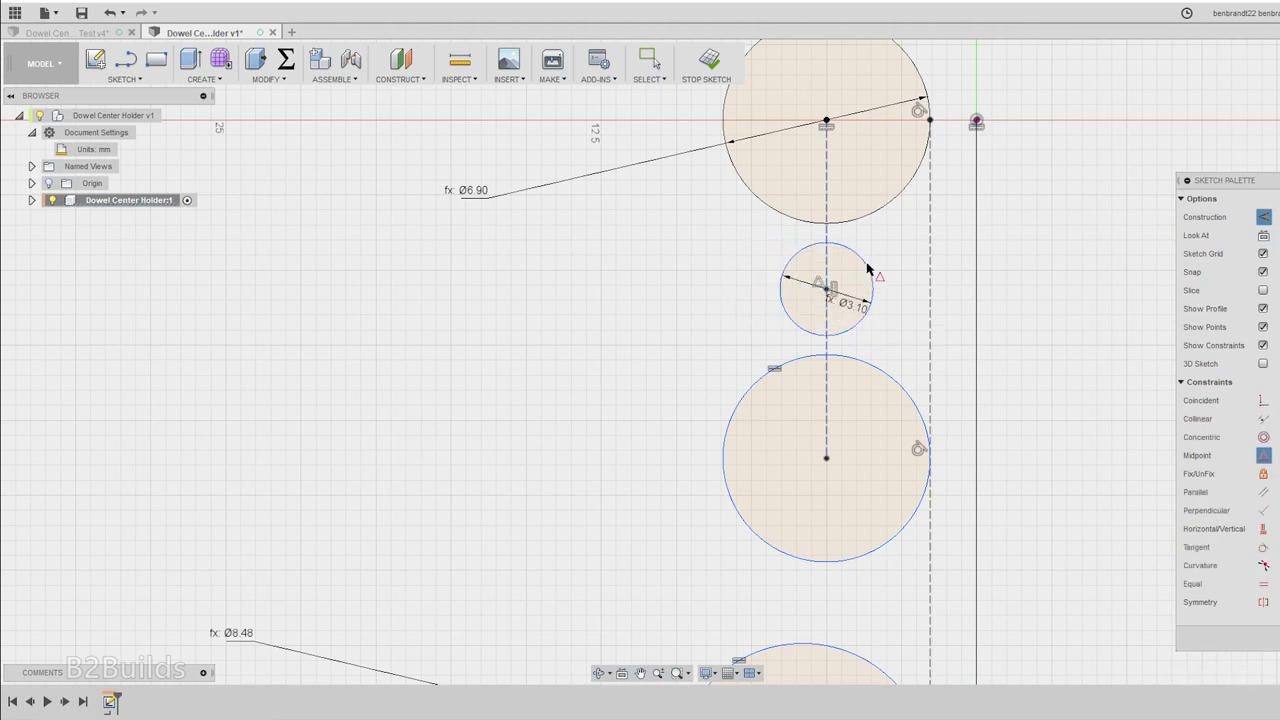
{"action": "left_click", "coordinate": [655, 62]}
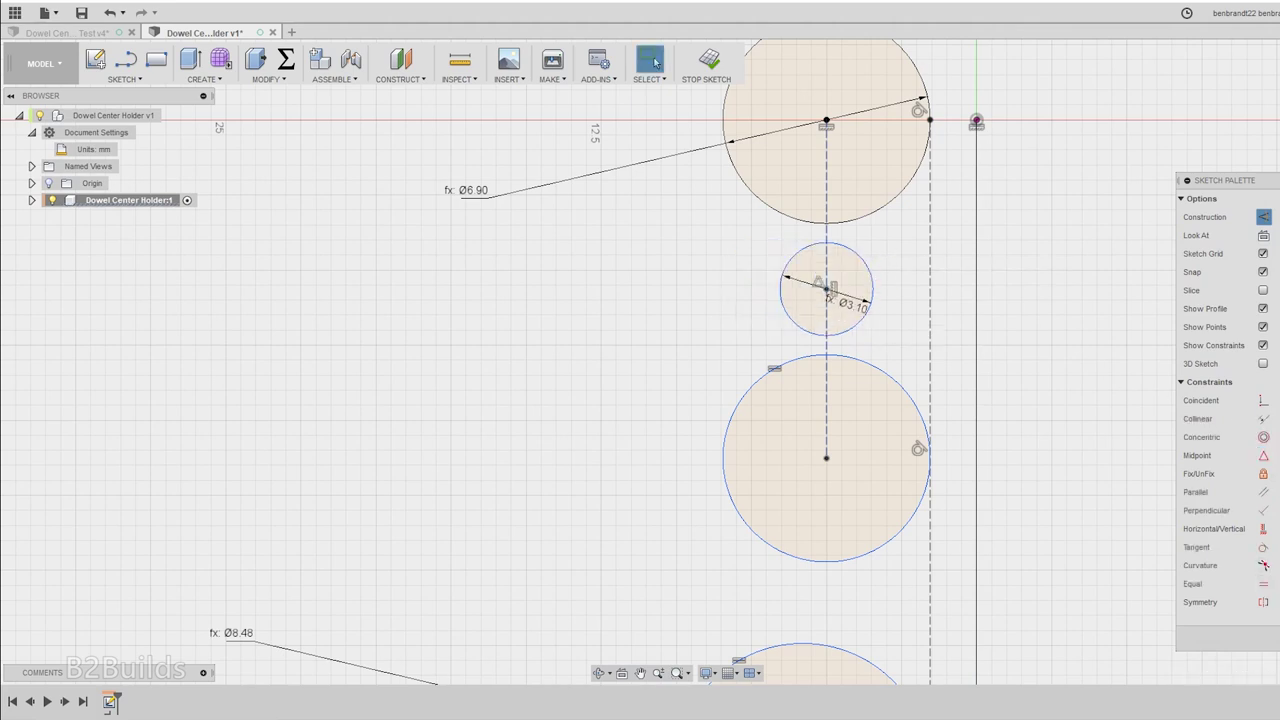
- Constrain the magnet circle tangent to the topmost dowel center circle
{"action": "left_click", "coordinate": [1263, 547]}
{"action": "left_click", "coordinate": [841, 246]}
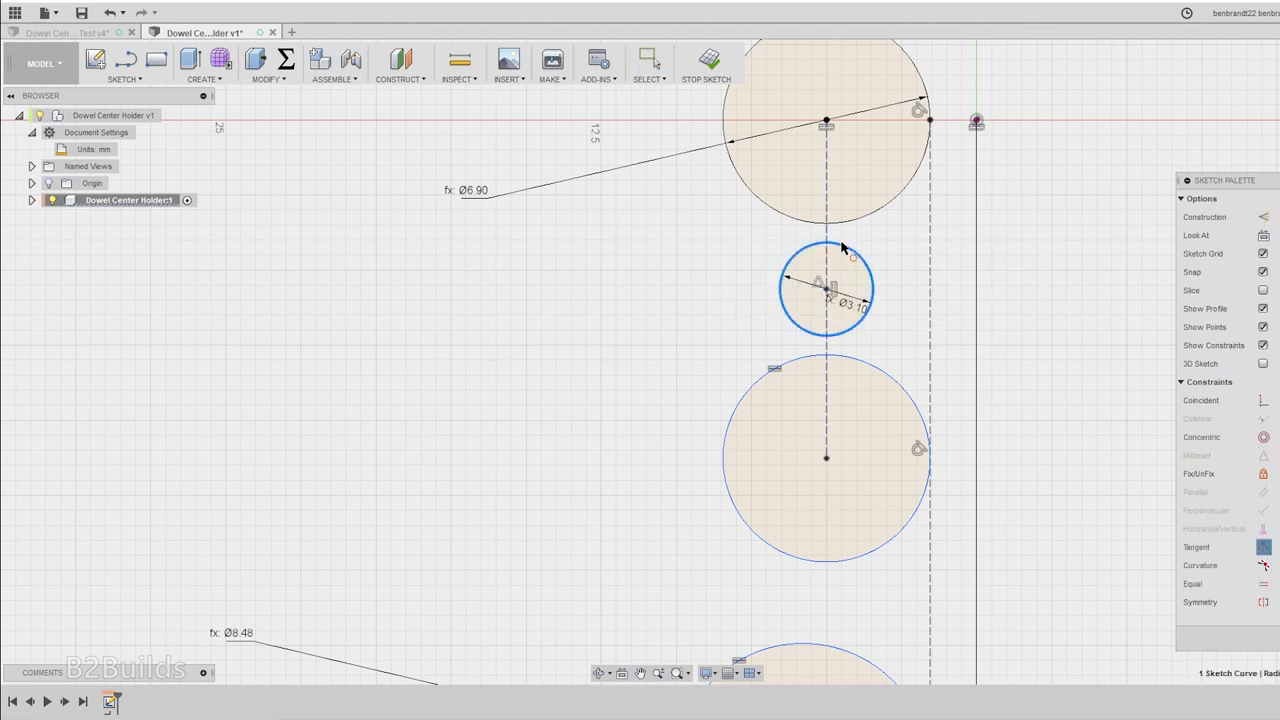
{"action": "left_click", "coordinate": [845, 228]}
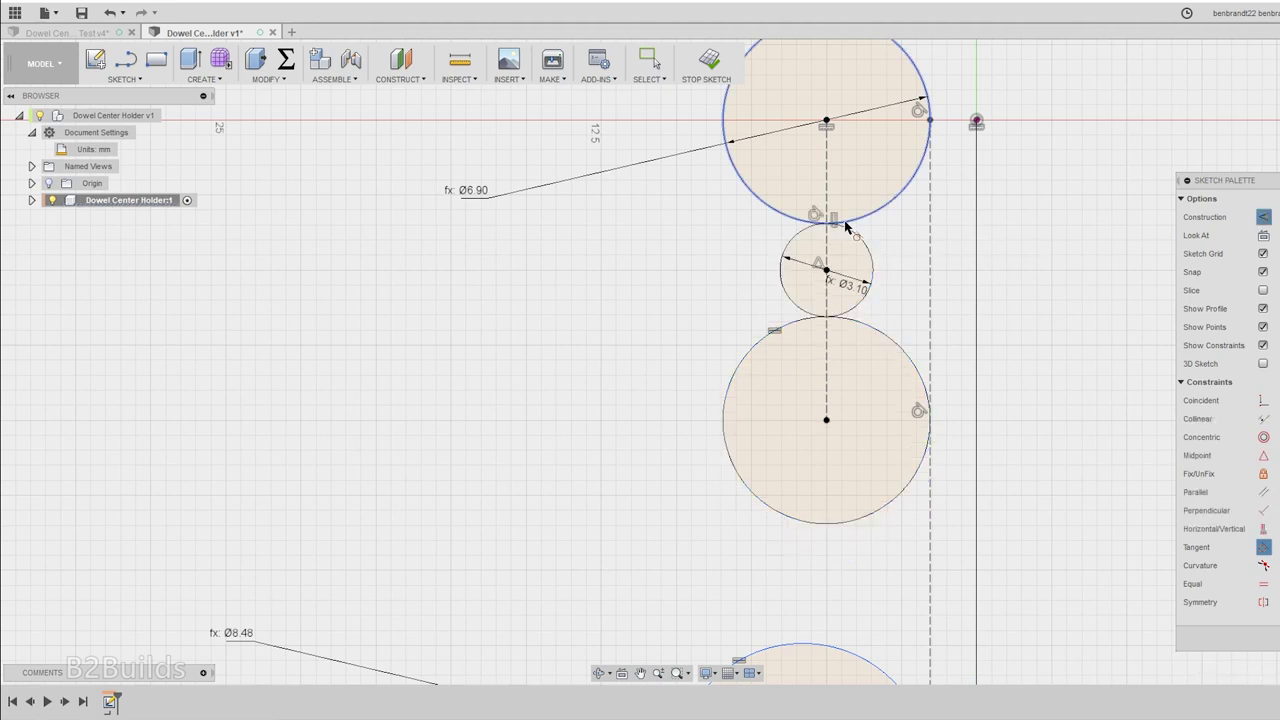
{"action": "scroll", "coordinate": [866, 225], "scroll_direction": "down", "scroll_amount": 2}
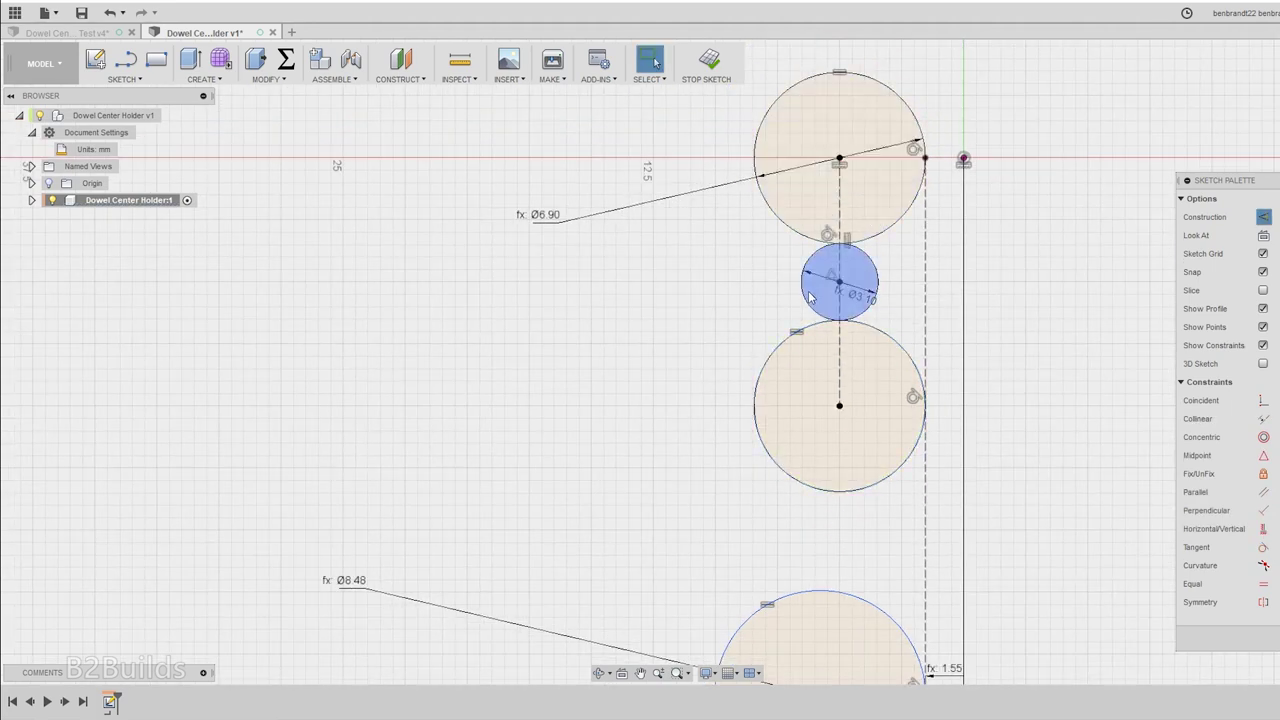
{"action": "left_click", "coordinate": [867, 286]}
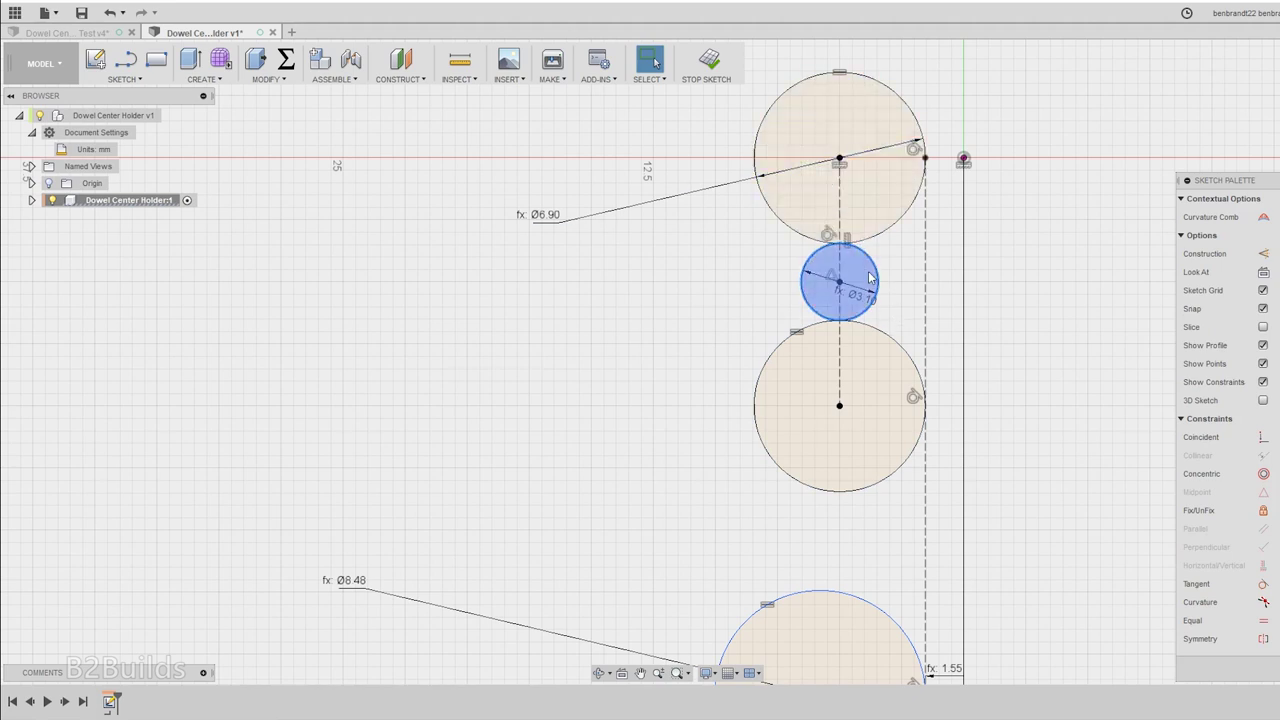
{"action": "left_click", "coordinate": [911, 284]}
- Draw a construction line from the second large circle's center to the third large circle's center
{"action": "scroll", "coordinate": [890, 153], "scroll_direction": "down", "scroll_amount": 2}
{"action": "scroll", "coordinate": [860, 490], "scroll_direction": "up", "scroll_amount": 3}
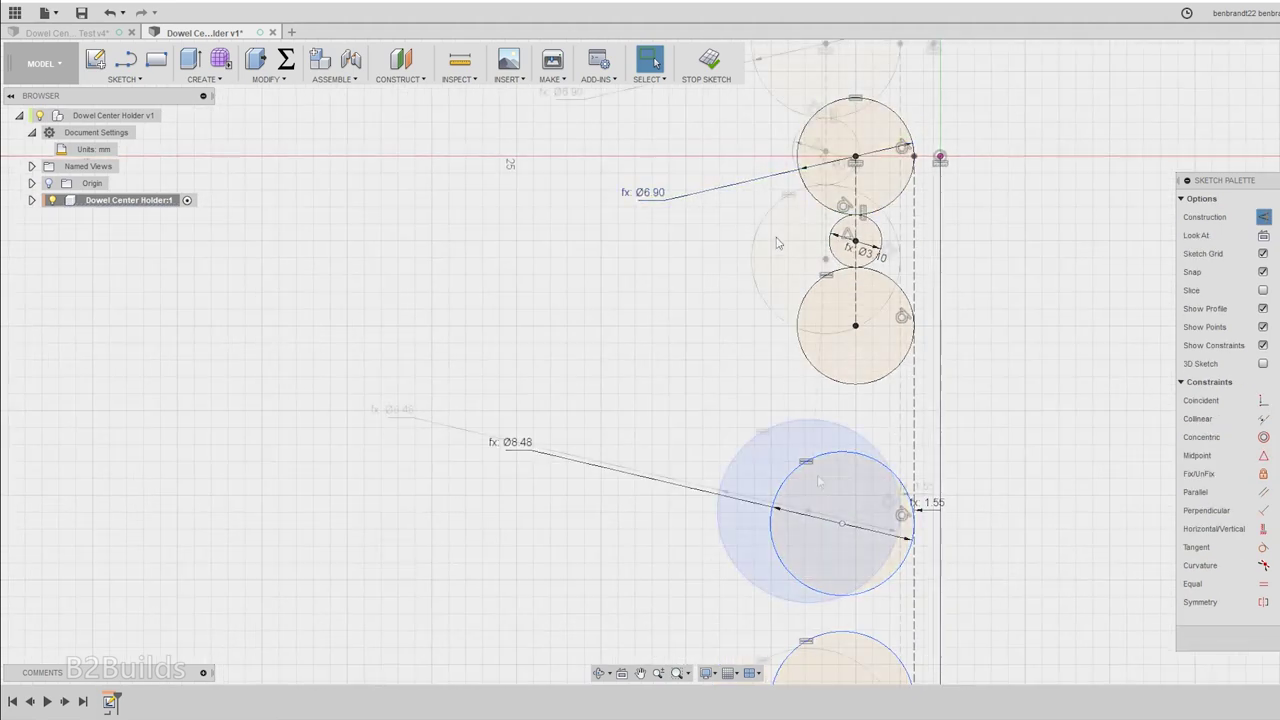
{"action": "key", "text": "l"}
{"action": "key", "text": "Escape"}
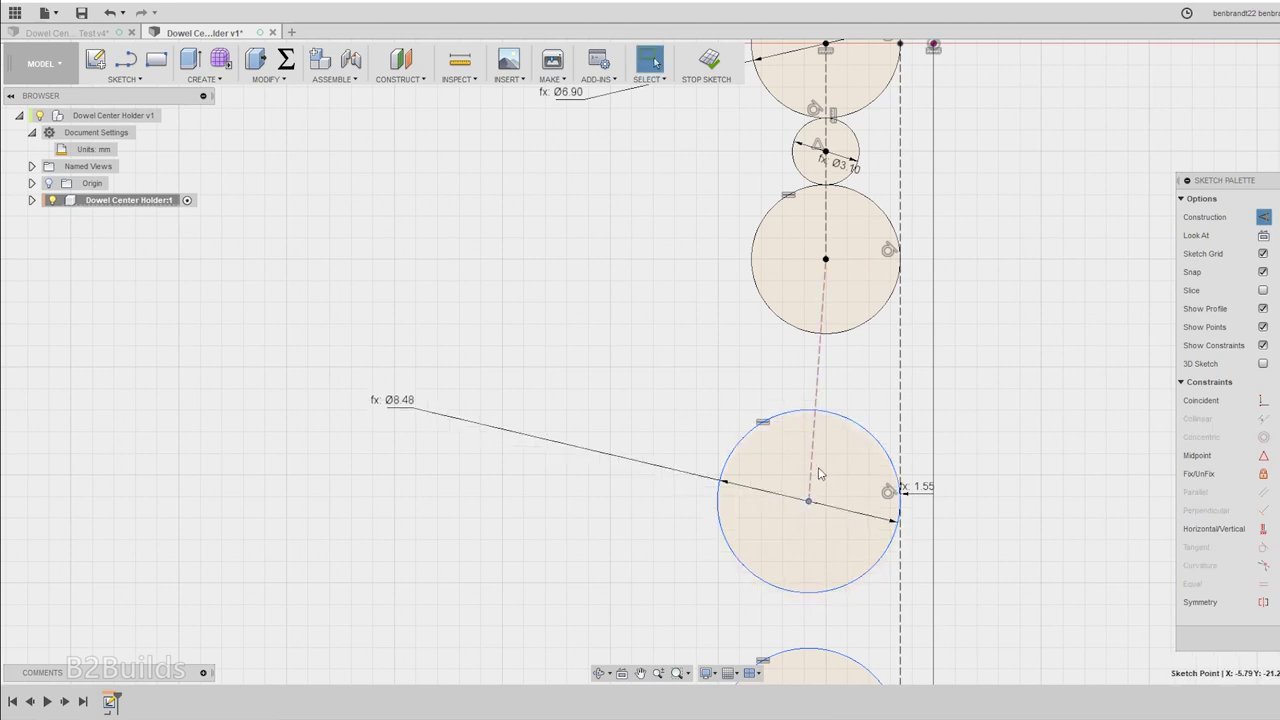
- Sketch a circle about 3 mm in diameter beside the slanted construction line and convert it to regular geometry
{"action": "key", "text": "c"}
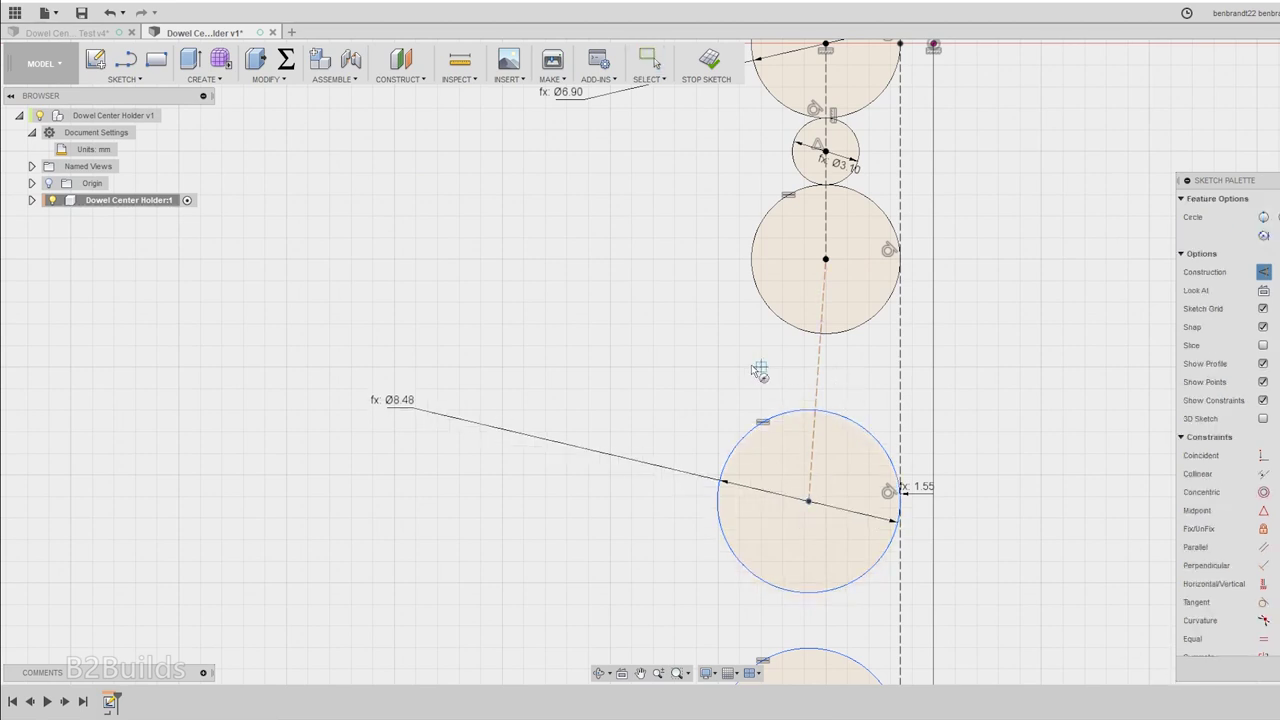
{"action": "left_click", "coordinate": [746, 362]}
{"action": "left_click", "coordinate": [762, 390]}
{"action": "key", "text": "Escape"}
{"action": "left_click", "coordinate": [772, 384]}
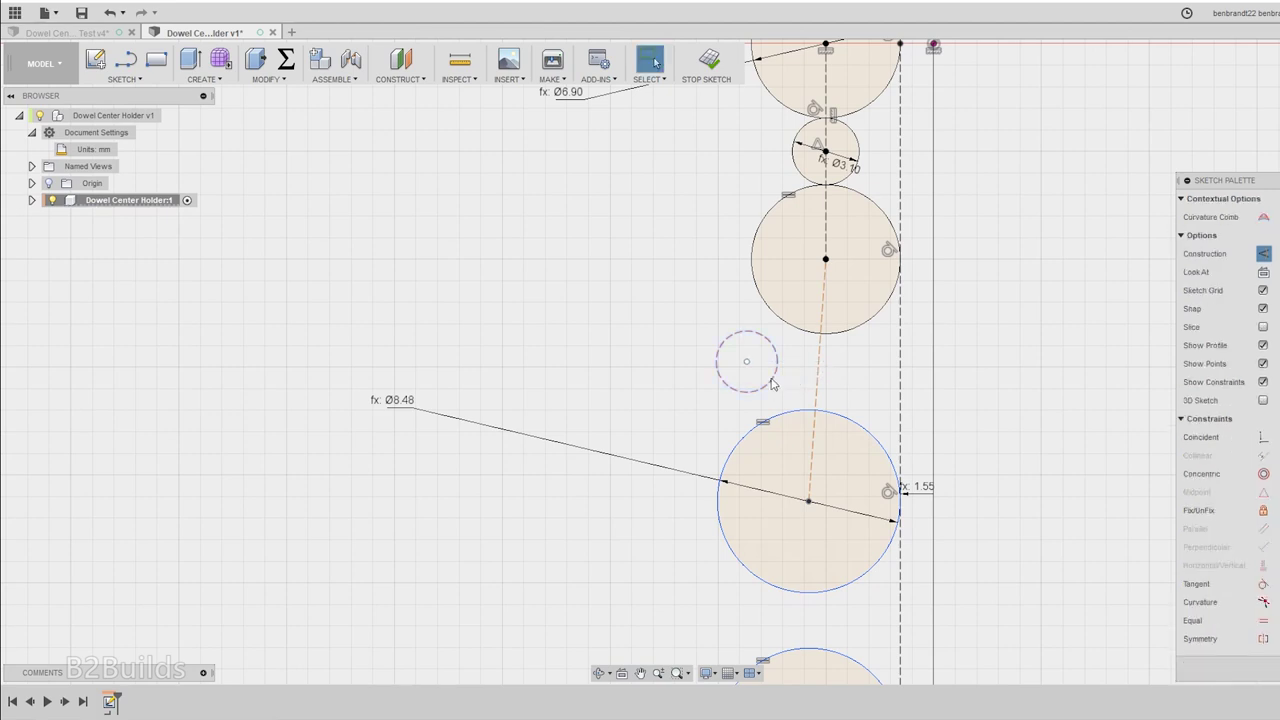
{"action": "key", "text": "c"}
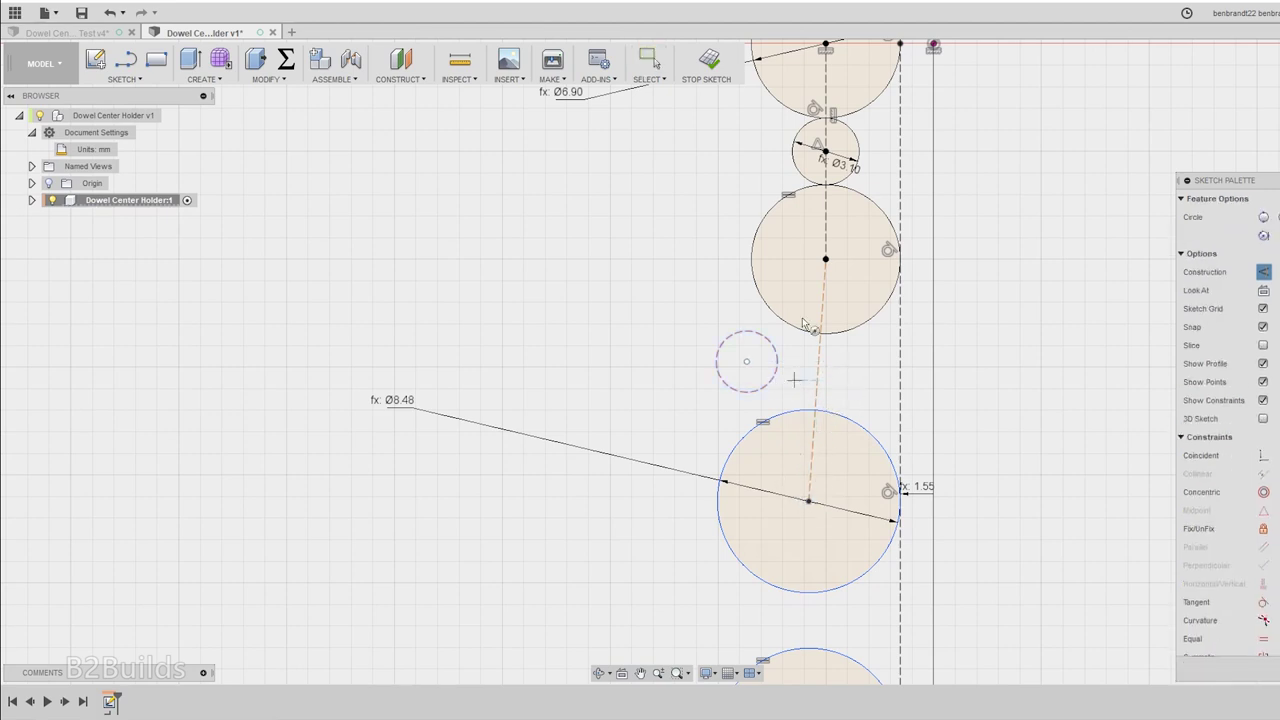
{"action": "key", "text": "Escape"}
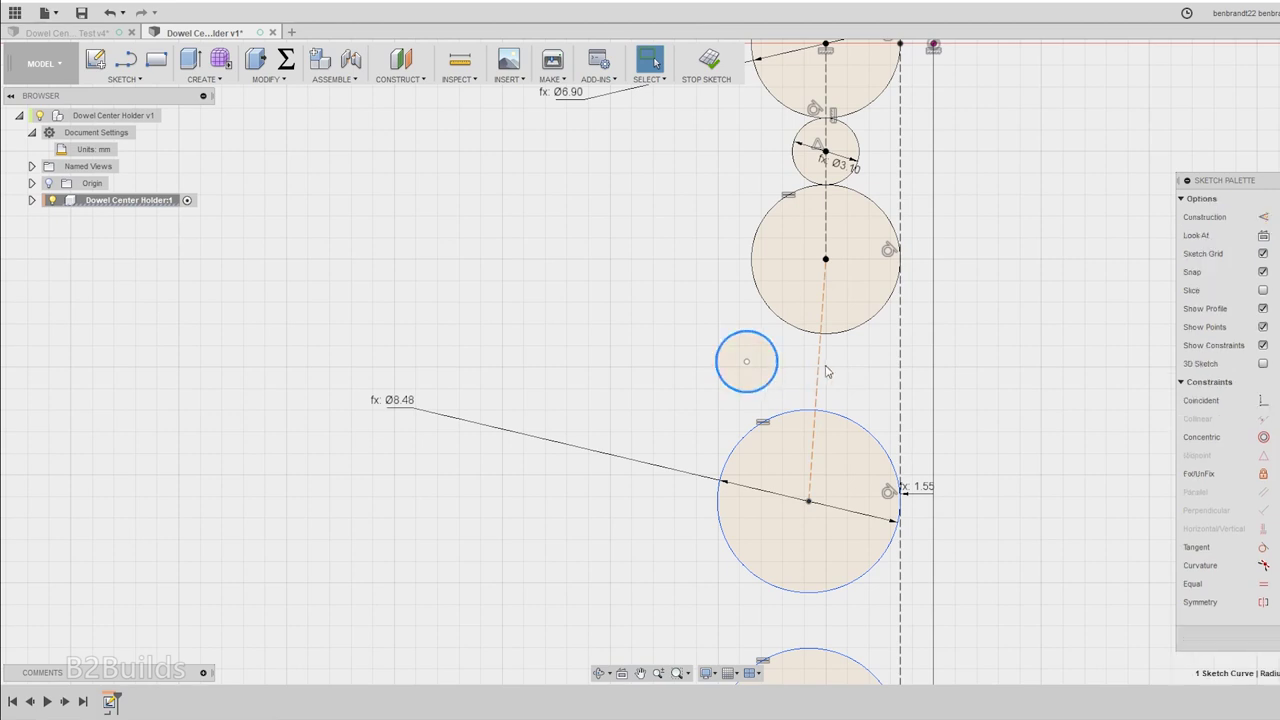
{"action": "left_click", "coordinate": [832, 282]}
{"action": "key", "text": "Escape"}
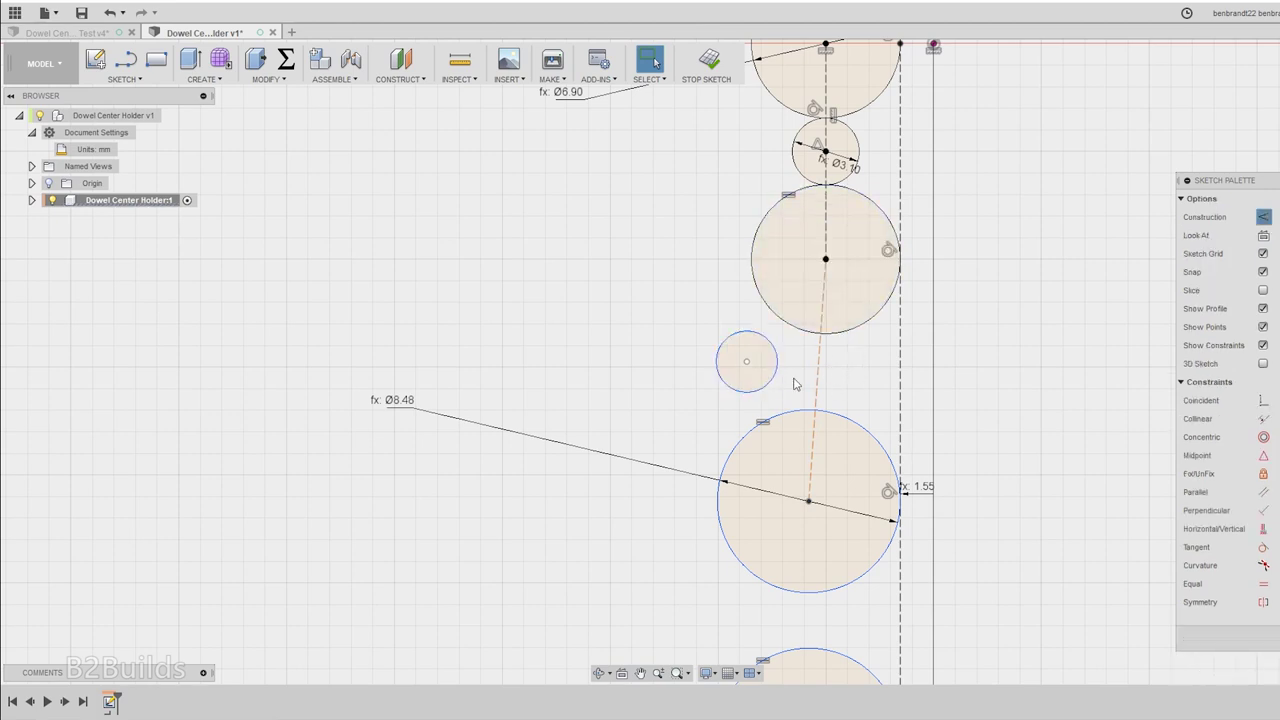
- Constrain the new small circle's center coincident with the slanted construction line
{"action": "left_click", "coordinate": [1263, 401]}
{"action": "left_click", "coordinate": [746, 362]}
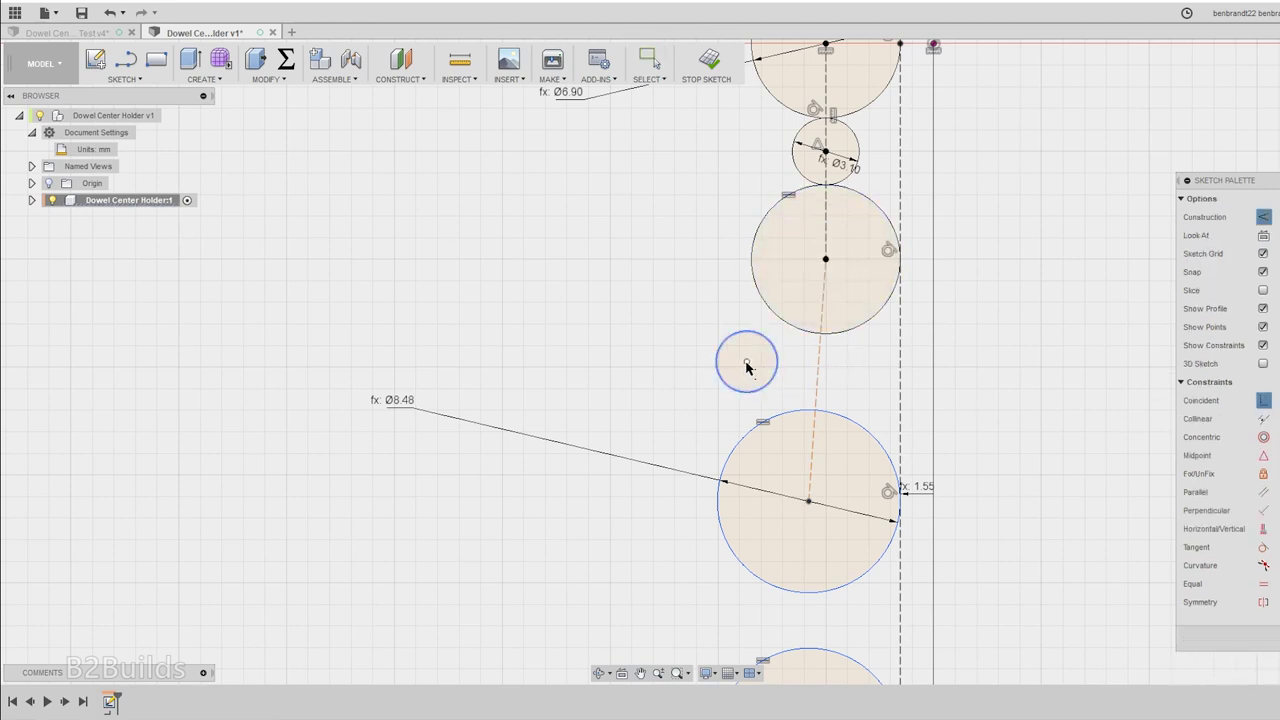
{"action": "left_click", "coordinate": [819, 362]}
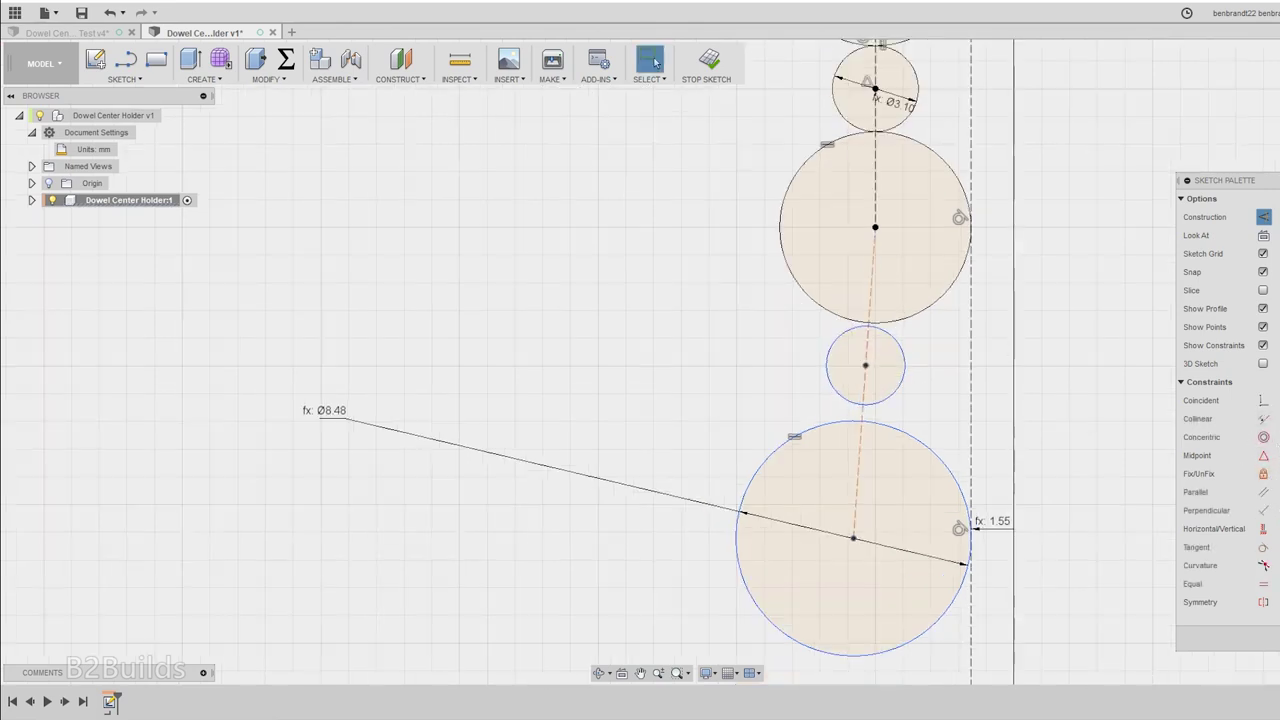
- Constrain the second magnet circle tangent to the large circles above and below it
{"action": "left_click", "coordinate": [895, 338]}
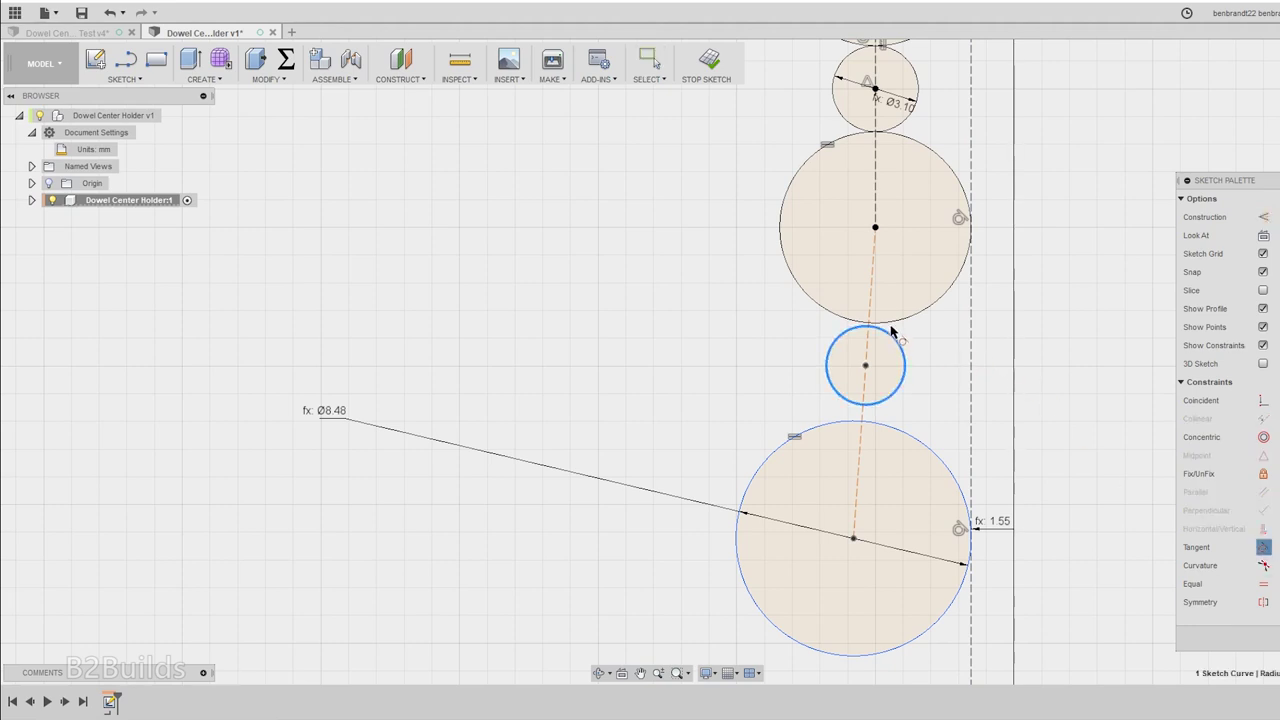
{"action": "left_click", "coordinate": [893, 322]}
{"action": "left_click", "coordinate": [886, 406]}
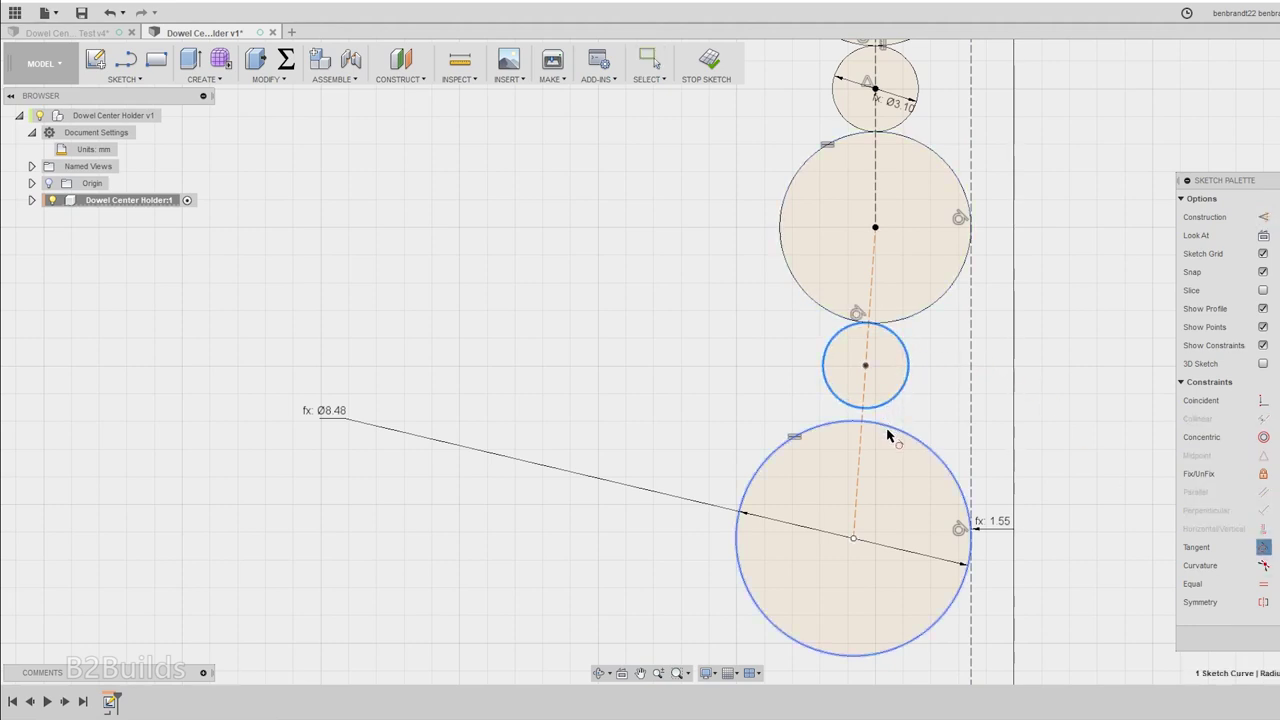
{"action": "left_click", "coordinate": [888, 430]}
{"action": "key", "text": "Escape"}
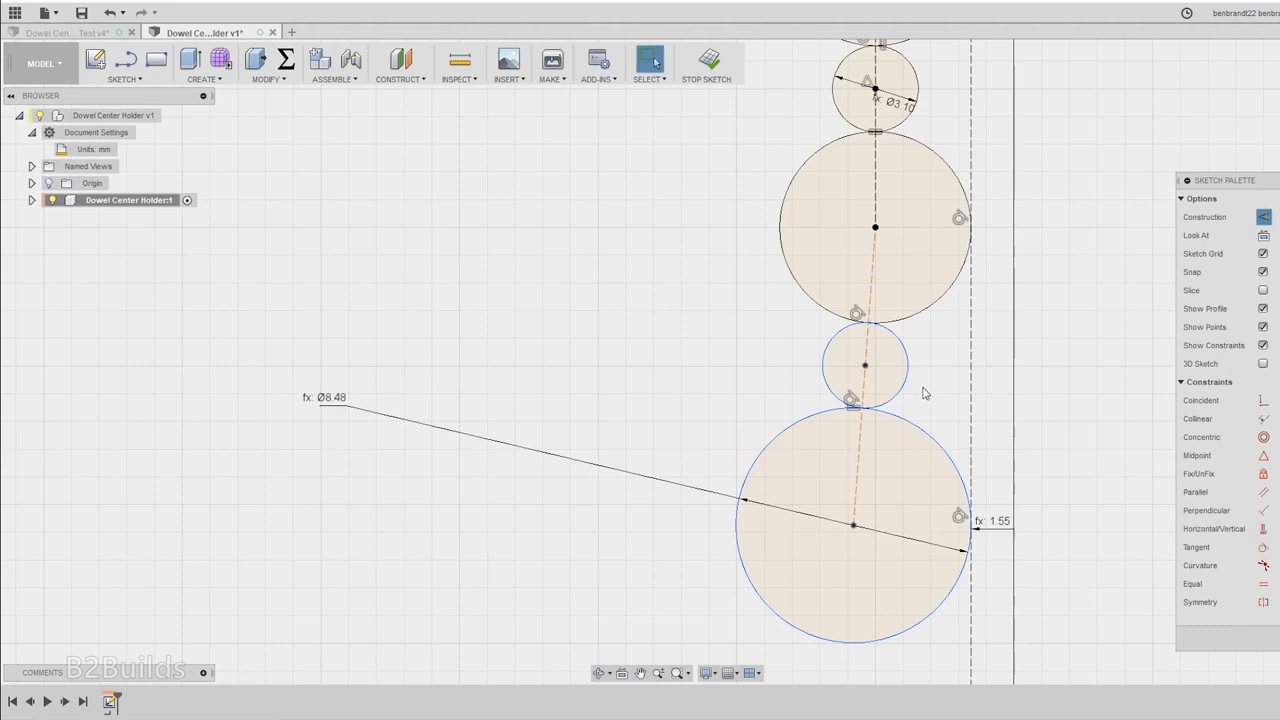
- Dimension the second magnet circle's diameter with the magnet_diameter parameter
{"action": "key", "text": "d"}
{"action": "left_click", "coordinate": [824, 356]}
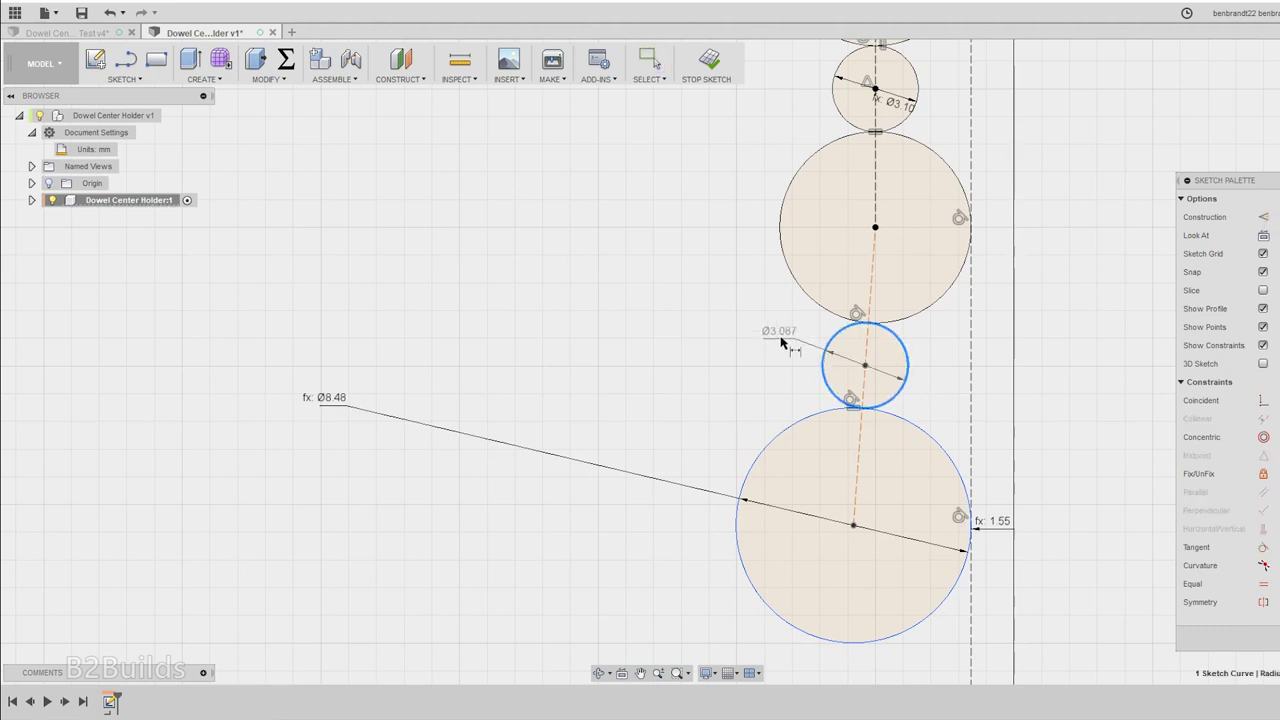
{"action": "left_click", "coordinate": [755, 336]}
{"action": "type", "text": "mag"}
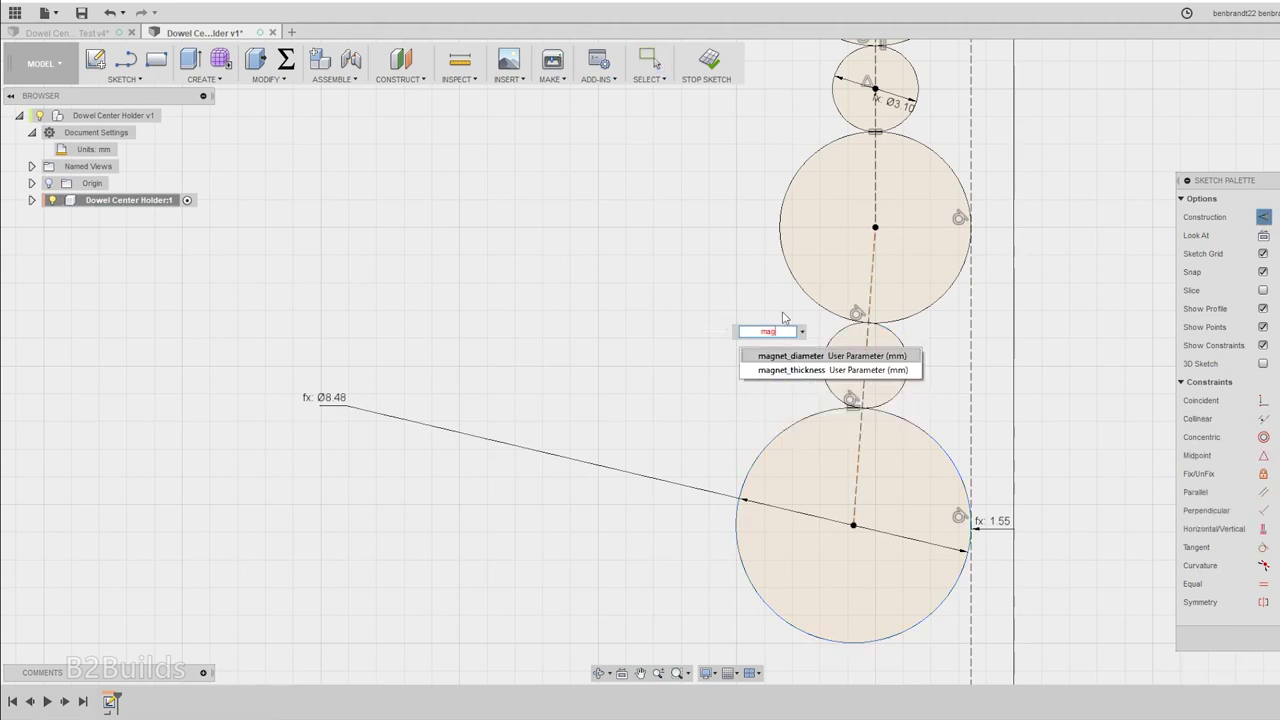
{"action": "key", "text": "Return"}
{"action": "key", "text": "Return"}
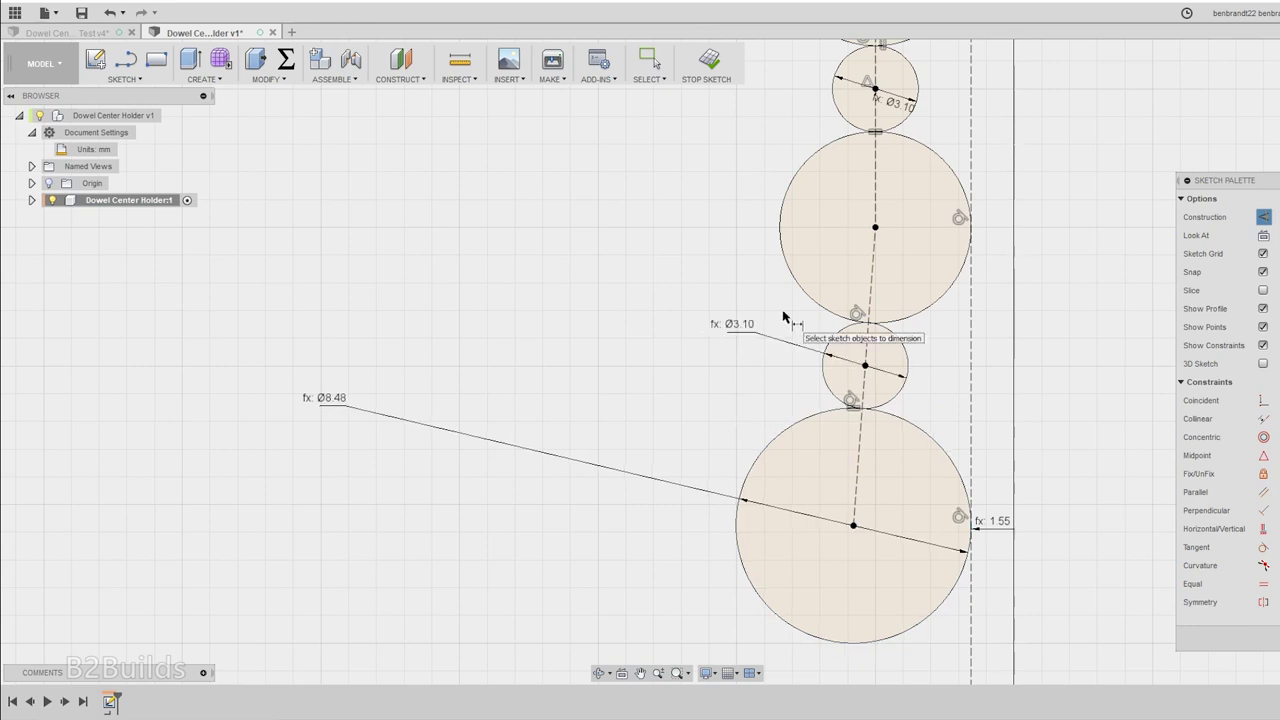
{"action": "scroll", "coordinate": [800, 345], "scroll_direction": "down", "scroll_amount": 3}
{"action": "scroll", "coordinate": [812, 430], "scroll_direction": "down", "scroll_amount": 1}
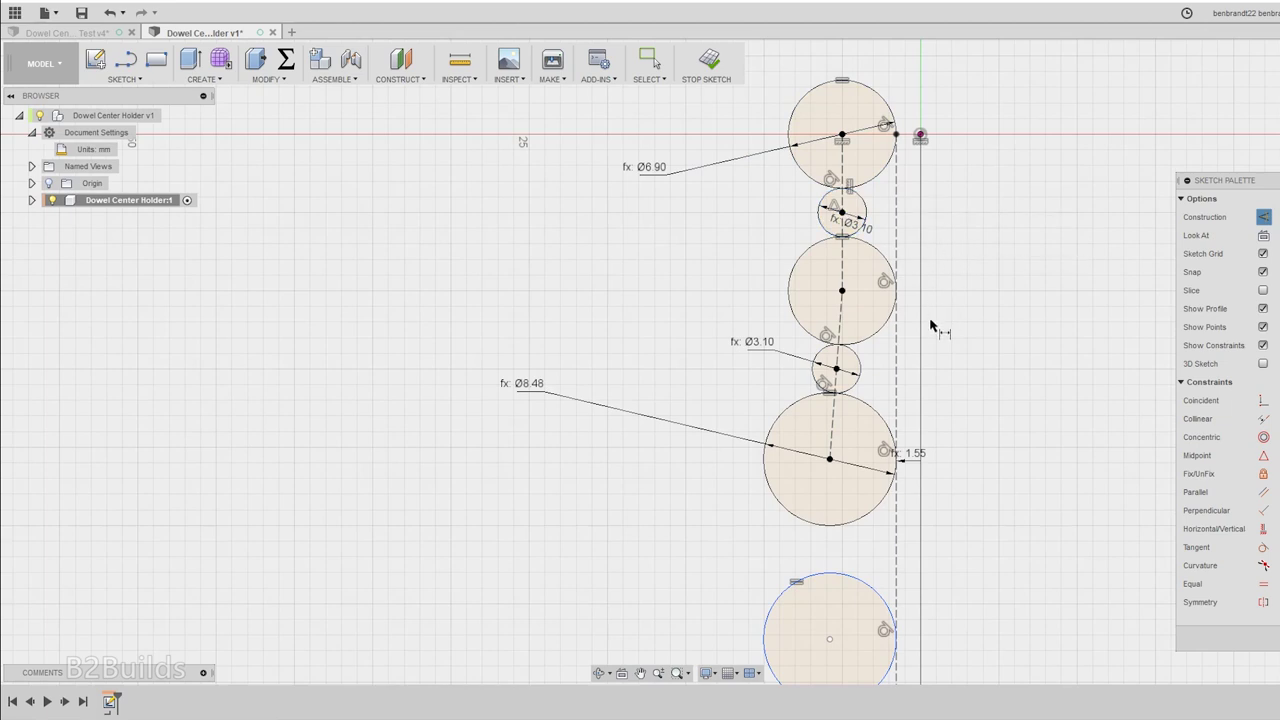
{"action": "key", "text": "Escape"}
- Connect the large circles' centers with a chain of construction lines, from the third large circle down to the lowest one
{"action": "scroll", "coordinate": [897, 86], "scroll_direction": "down", "scroll_amount": 3}
{"action": "scroll", "coordinate": [870, 350], "scroll_direction": "up", "scroll_amount": 3}
{"action": "key", "text": "l"}
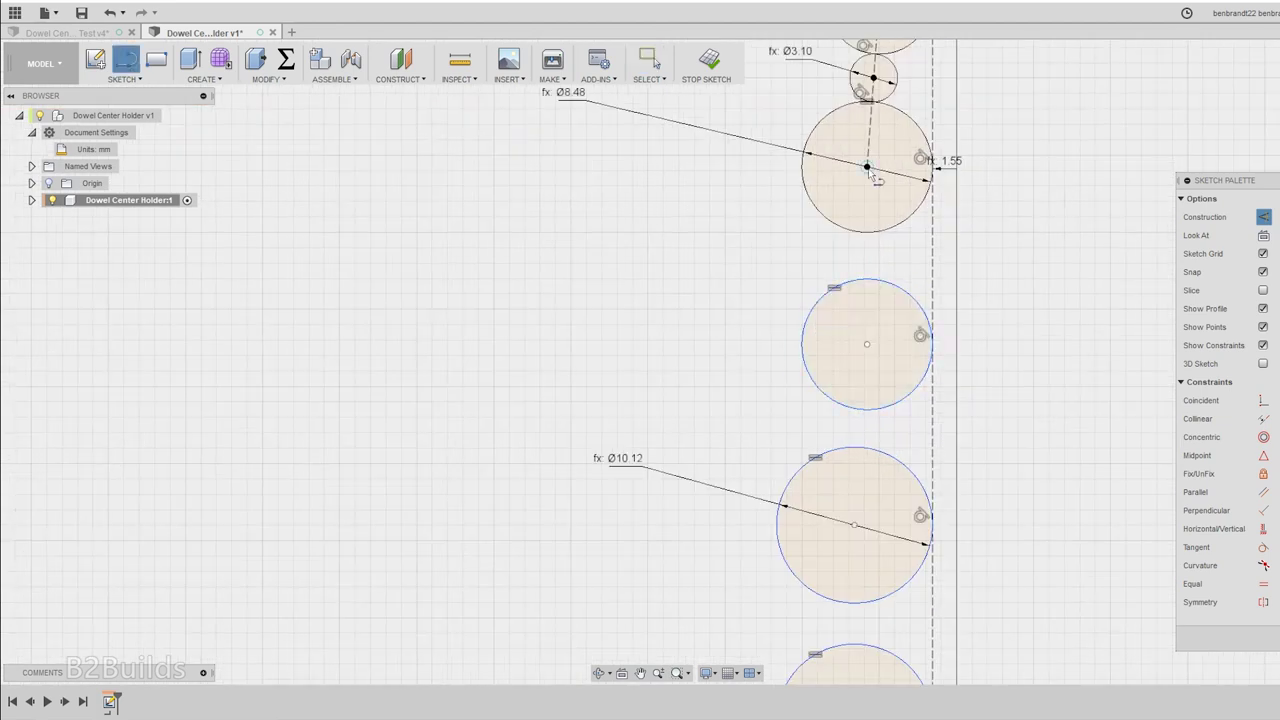
{"action": "left_click", "coordinate": [867, 167]}
{"action": "left_click", "coordinate": [867, 344]}
{"action": "left_click", "coordinate": [854, 525]}
{"action": "scroll", "coordinate": [757, 285], "scroll_direction": "down", "scroll_amount": 3}
{"action": "left_click", "coordinate": [806, 509]}
{"action": "left_click", "coordinate": [800, 649]}
{"action": "scroll", "coordinate": [785, 505], "scroll_direction": "up", "scroll_amount": 4}
{"action": "left_click", "coordinate": [814, 491]}
{"action": "key", "text": "Escape"}
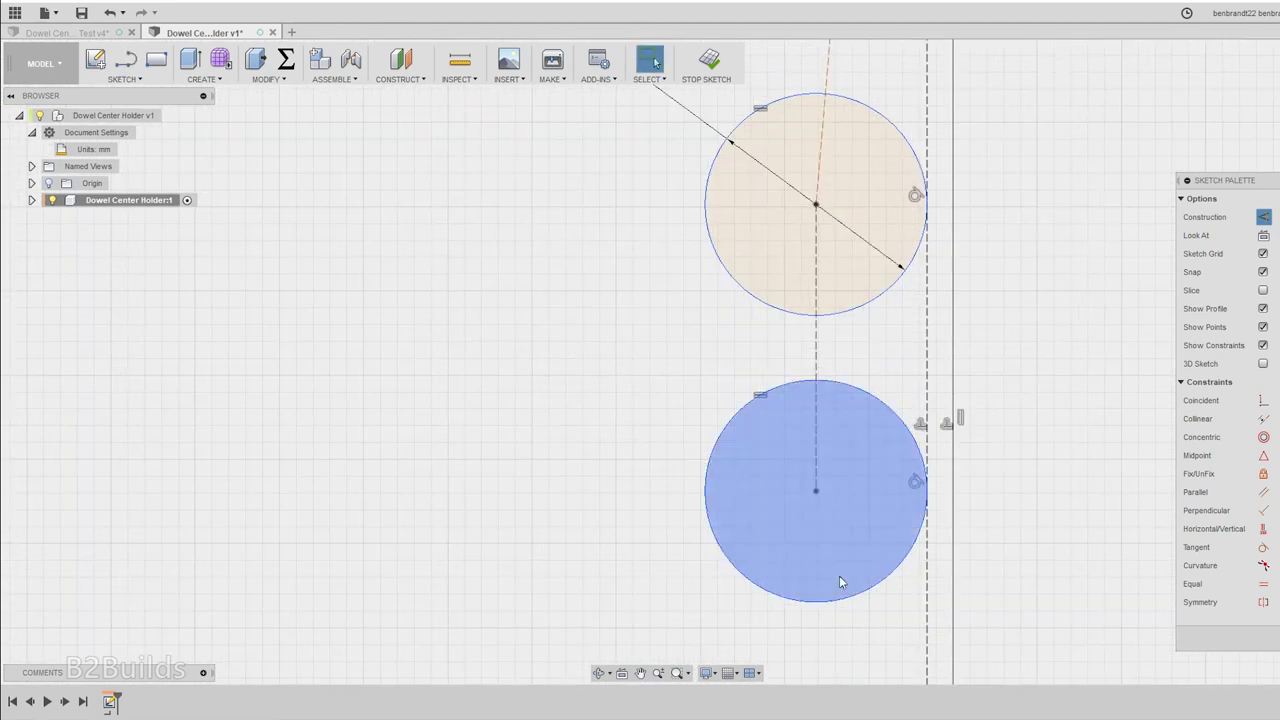
{"action": "scroll", "coordinate": [839, 575], "scroll_direction": "down", "scroll_amount": 4}
{"action": "scroll", "coordinate": [840, 172], "scroll_direction": "up", "scroll_amount": 3}
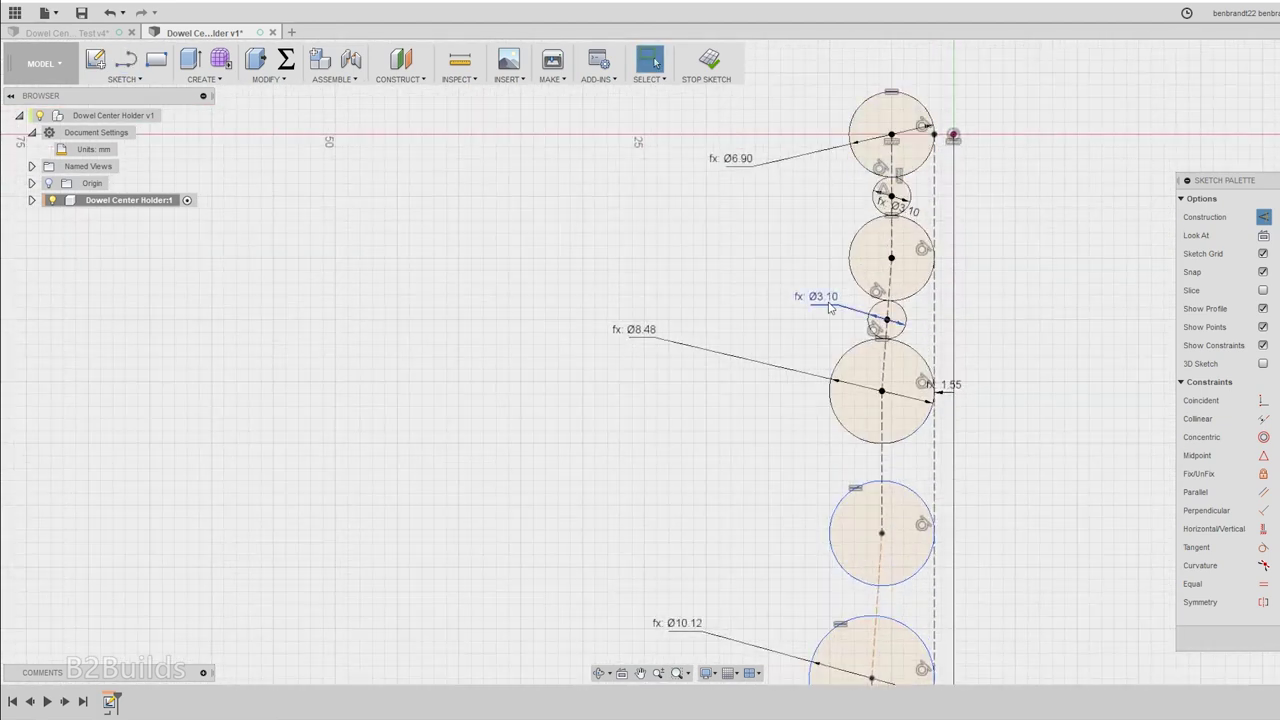
- Constrain the second magnet circle equal in size to the first magnet circle
{"action": "left_click", "coordinate": [1263, 584]}
{"action": "left_click", "coordinate": [909, 203]}
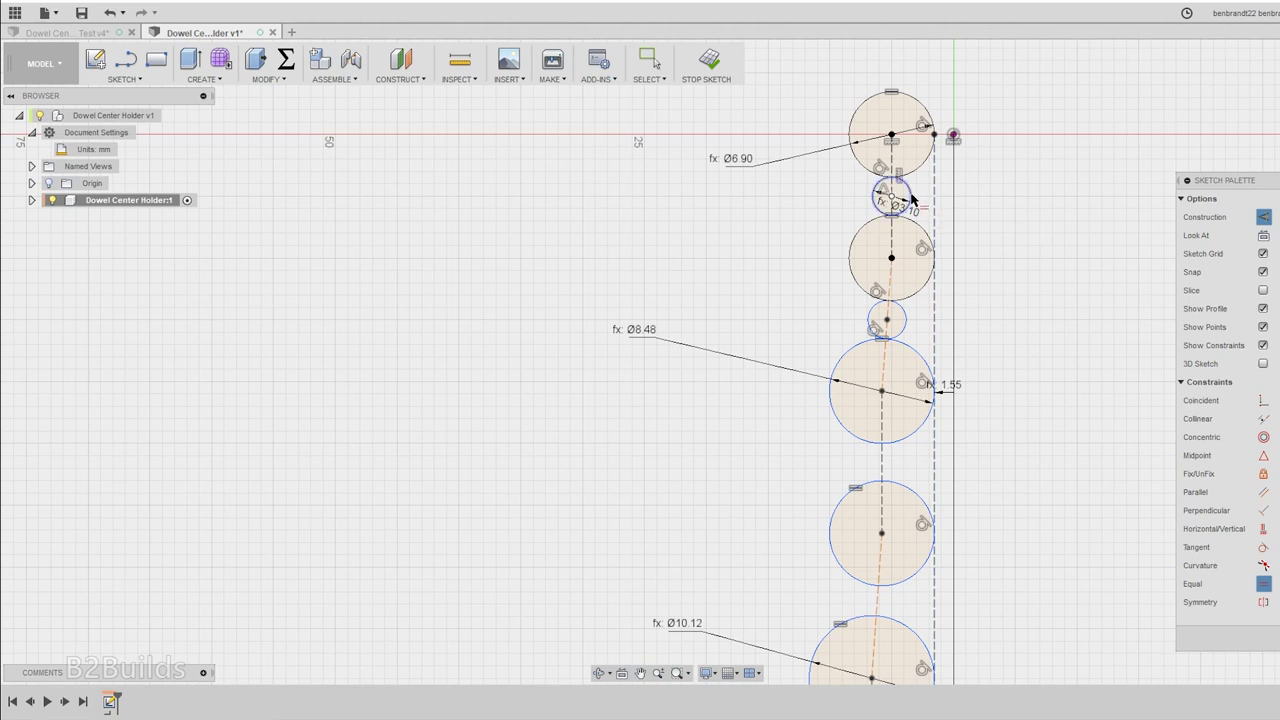
{"action": "left_click", "coordinate": [905, 318]}
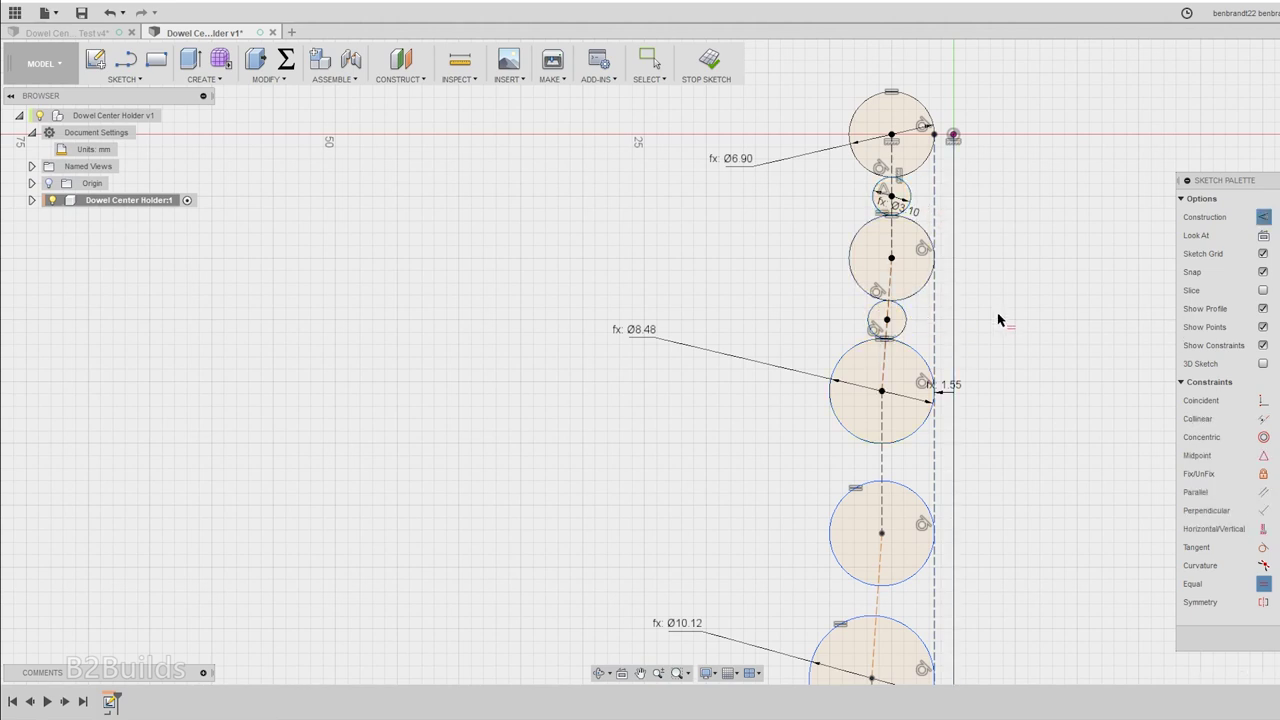
- Draw five magnet circles beside the remaining gaps between the large circles and constrain them equal to the existing magnet circles
{"action": "key", "text": "c"}
{"action": "scroll", "coordinate": [851, 363], "scroll_direction": "down", "scroll_amount": 5}
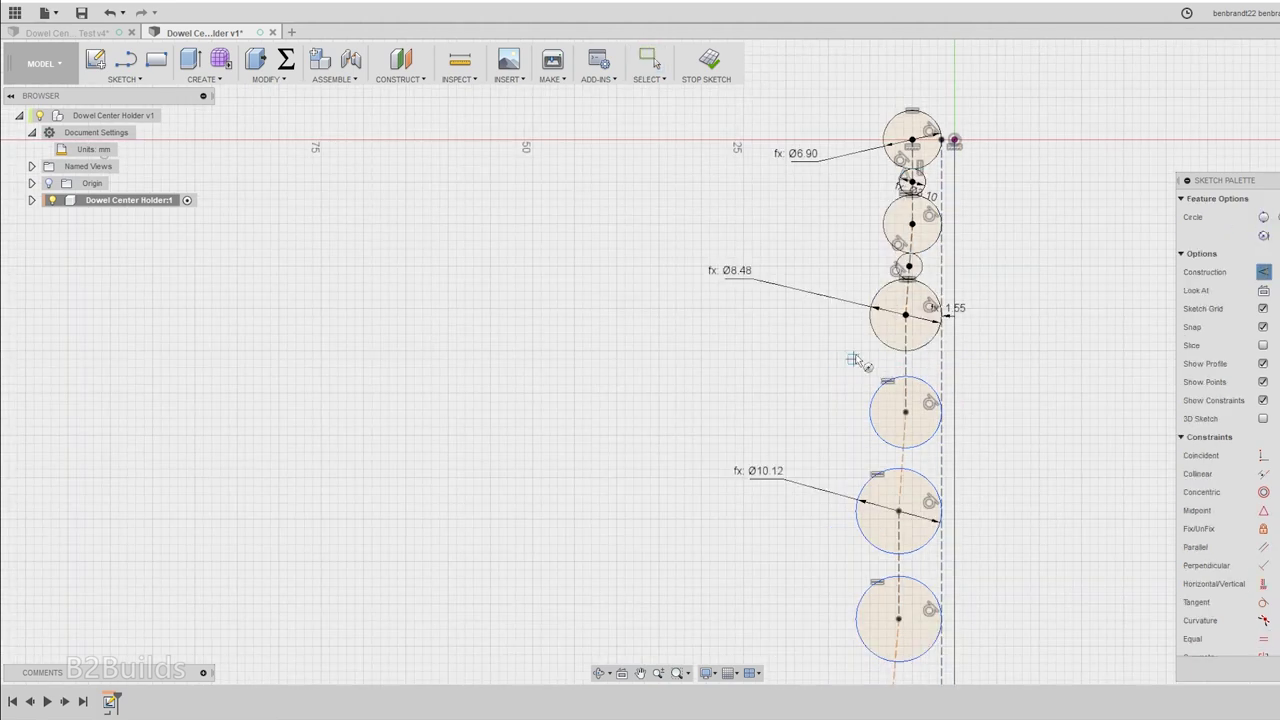
{"action": "left_click", "coordinate": [852, 563]}
{"action": "scroll", "coordinate": [911, 211], "scroll_direction": "up", "scroll_amount": 4}
{"action": "left_click", "coordinate": [1263, 583]}
{"action": "left_click", "coordinate": [848, 343]}
{"action": "scroll", "coordinate": [870, 300], "scroll_direction": "down", "scroll_amount": 2}
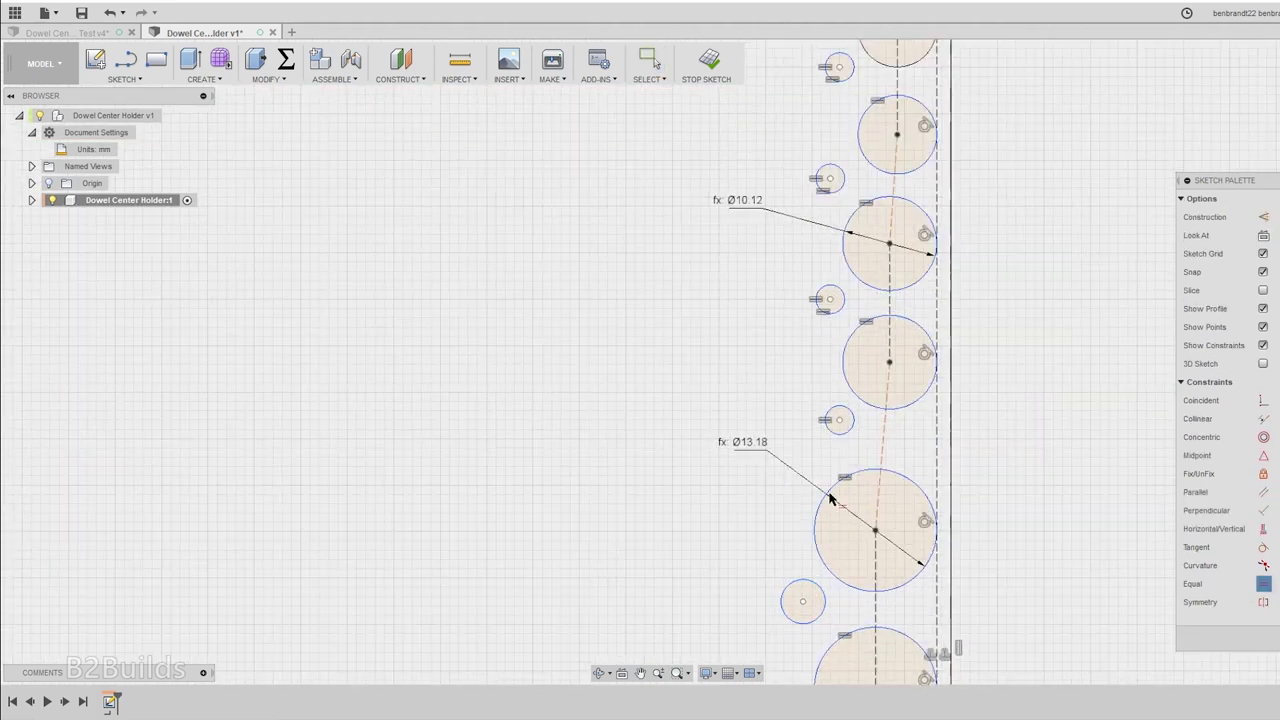
{"action": "scroll", "coordinate": [831, 580], "scroll_direction": "down", "scroll_amount": 3}
{"action": "key", "text": "Escape"}
- Center the third magnet circle on the vertical construction line between the two 8.48 mm circles and make it tangent to both
{"action": "scroll", "coordinate": [885, 380], "scroll_direction": "up", "scroll_amount": 5}
{"action": "left_click", "coordinate": [1263, 400]}
{"action": "left_click", "coordinate": [782, 244]}
{"action": "left_click", "coordinate": [928, 283]}
{"action": "middle_click_drag", "start_coordinate": [964, 283], "coordinate": [743, 346]}
{"action": "left_click", "coordinate": [1263, 547]}
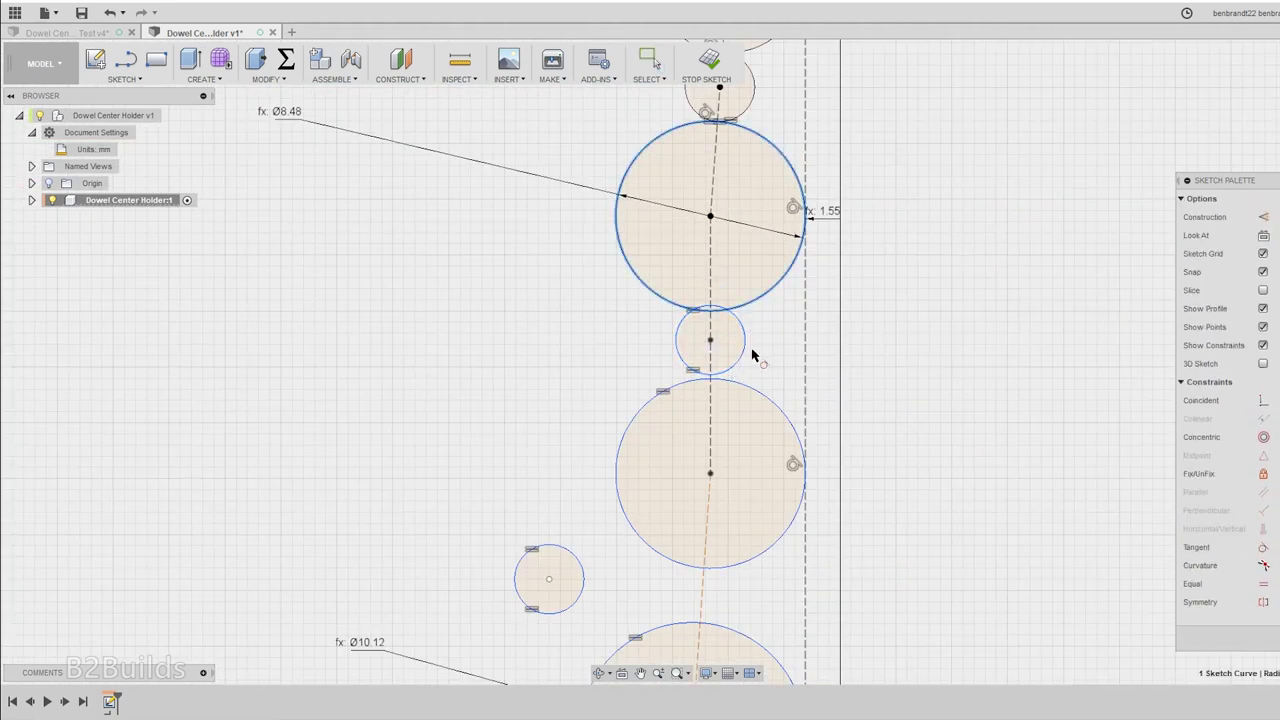
- Center the fourth magnet circle on the slanted line above the 10.12 mm circle and make it tangent to the large circles around it
{"action": "middle_click_drag", "start_coordinate": [594, 648], "coordinate": [651, 434]}
{"action": "left_click", "coordinate": [636, 381]}
{"action": "left_click", "coordinate": [1263, 400]}
{"action": "left_click", "coordinate": [757, 384]}
{"action": "middle_click_drag", "start_coordinate": [757, 384], "coordinate": [744, 281]}
{"action": "left_click_drag", "start_coordinate": [723, 449], "coordinate": [723, 483]}
{"action": "left_click", "coordinate": [1263, 547]}
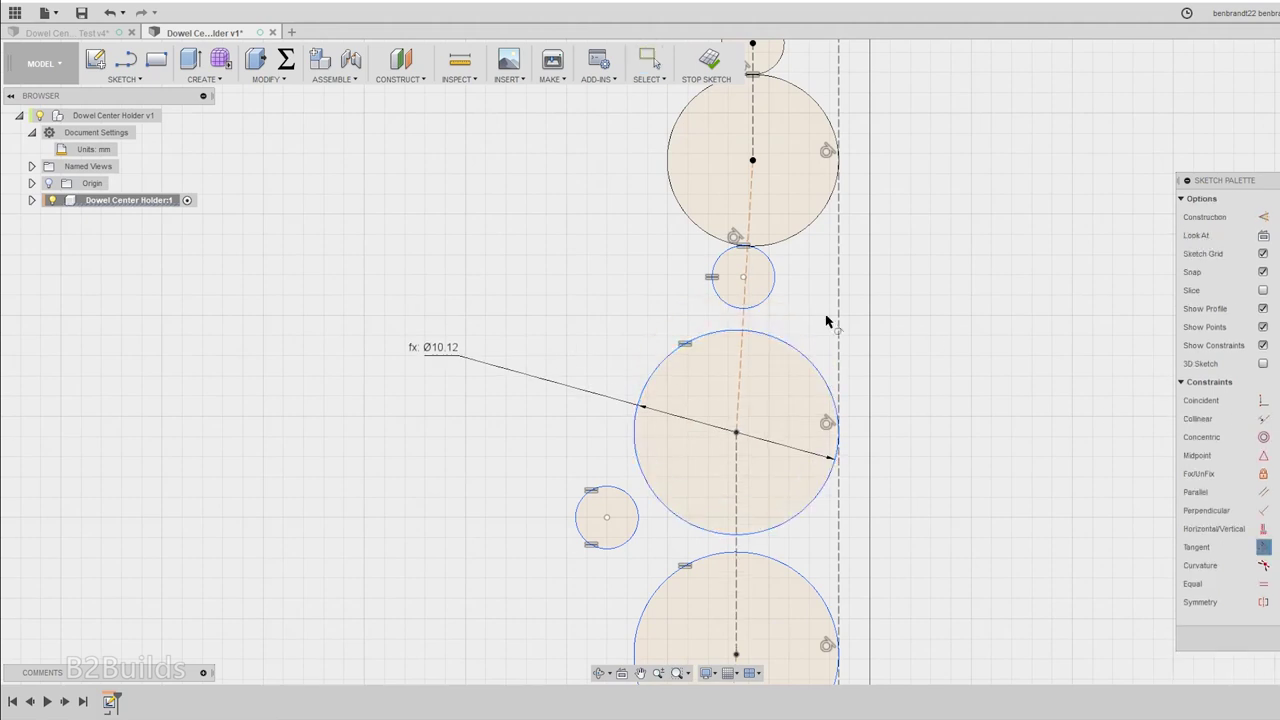
{"action": "left_click", "coordinate": [788, 342]}
{"action": "left_click", "coordinate": [1263, 400]}
{"action": "left_click", "coordinate": [743, 330]}
{"action": "left_click_drag", "start_coordinate": [780, 560], "coordinate": [780, 595]}
- Center the fifth magnet circle on the construction line between the two 10.12 mm circles and make it tangent to them
{"action": "left_click_drag", "start_coordinate": [604, 343], "coordinate": [732, 378]}
{"action": "left_click", "coordinate": [1263, 400]}
{"action": "left_click", "coordinate": [754, 354]}
{"action": "left_click", "coordinate": [1263, 547]}
{"action": "middle_click_drag", "start_coordinate": [754, 546], "coordinate": [794, 217]}
- Move the sixth magnet circle onto the slanted line above the 13.18 mm circle and make it tangent to the neighbouring large circles
{"action": "left_click_drag", "start_coordinate": [699, 293], "coordinate": [751, 343]}
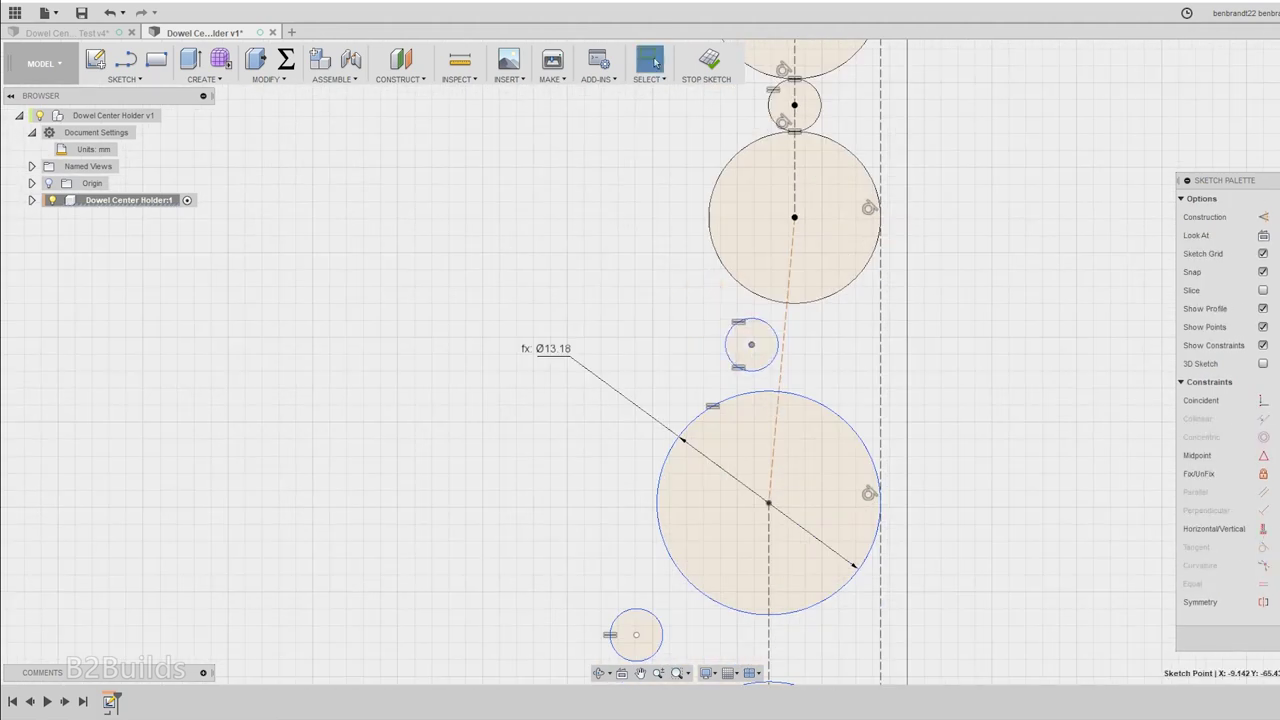
{"action": "left_click", "coordinate": [1263, 547]}
{"action": "middle_click_drag", "start_coordinate": [769, 466], "coordinate": [799, 246]}
- Constrain the seventh magnet circle tangent to the two 13.18 mm circles above and below it
{"action": "left_click", "coordinate": [1263, 547]}
{"action": "left_click", "coordinate": [834, 359]}
{"action": "left_click", "coordinate": [821, 390]}
{"action": "left_click", "coordinate": [842, 482]}
{"action": "left_click", "coordinate": [824, 404]}
{"action": "key", "text": "Escape"}
{"action": "scroll", "coordinate": [748, 318], "scroll_direction": "down", "scroll_amount": 2}
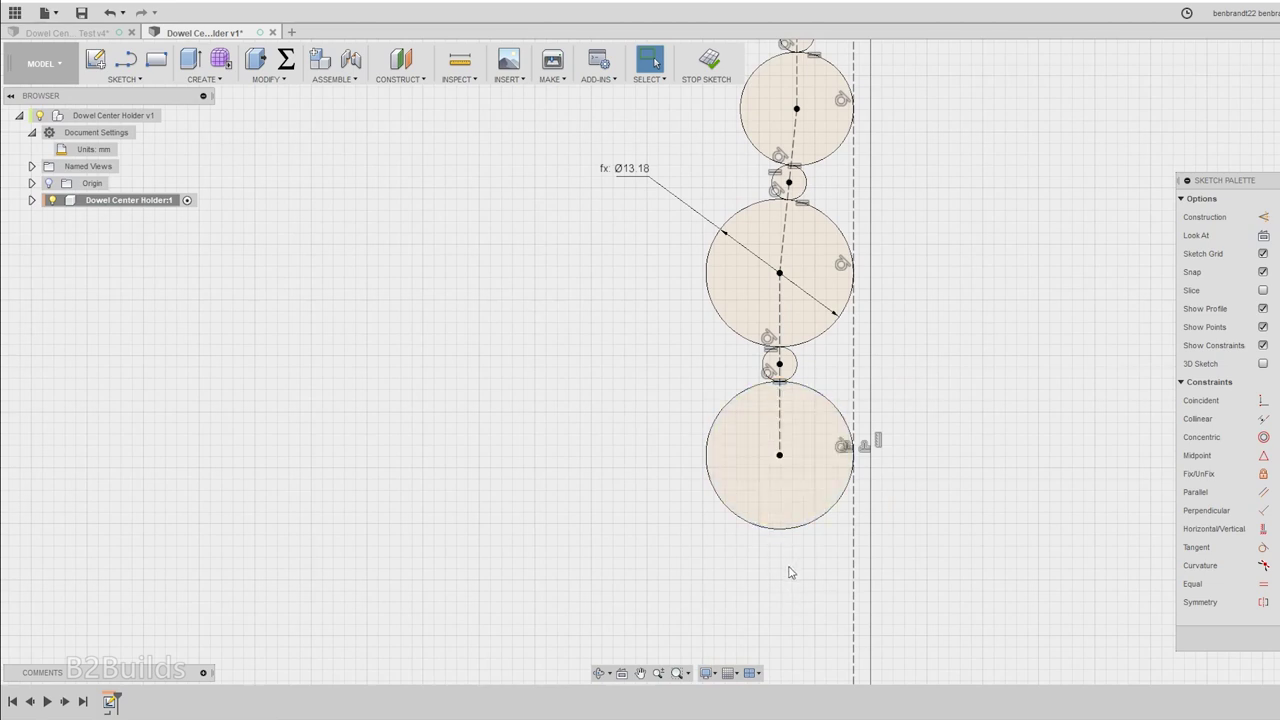
- Add a magnet circle below the lowest large circle, link their centers with a construction line, and make the circles tangent
{"action": "key", "text": "c"}
{"action": "left_click", "coordinate": [770, 557]}
{"action": "key", "text": "l"}
{"action": "left_click", "coordinate": [780, 455]}
{"action": "left_click", "coordinate": [770, 557]}
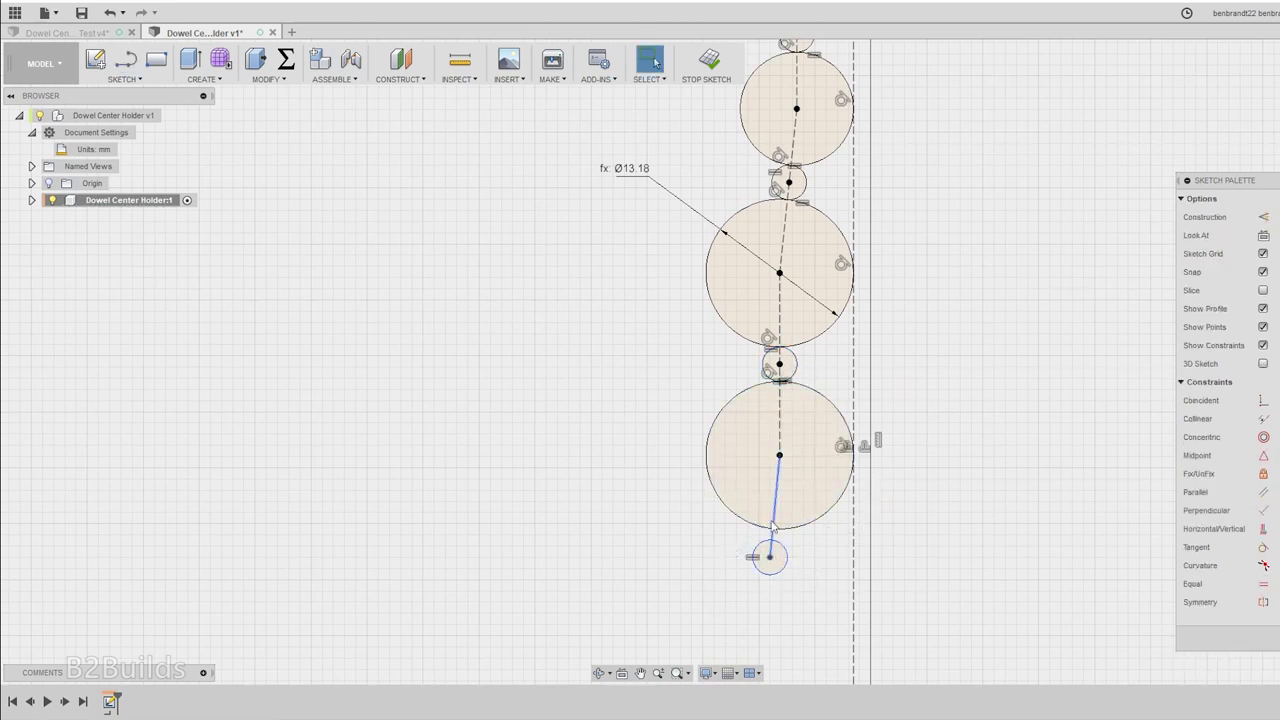
{"action": "key", "text": "x"}
{"action": "scroll", "coordinate": [787, 593], "scroll_direction": "up", "scroll_amount": 3}
{"action": "left_click", "coordinate": [1263, 547]}
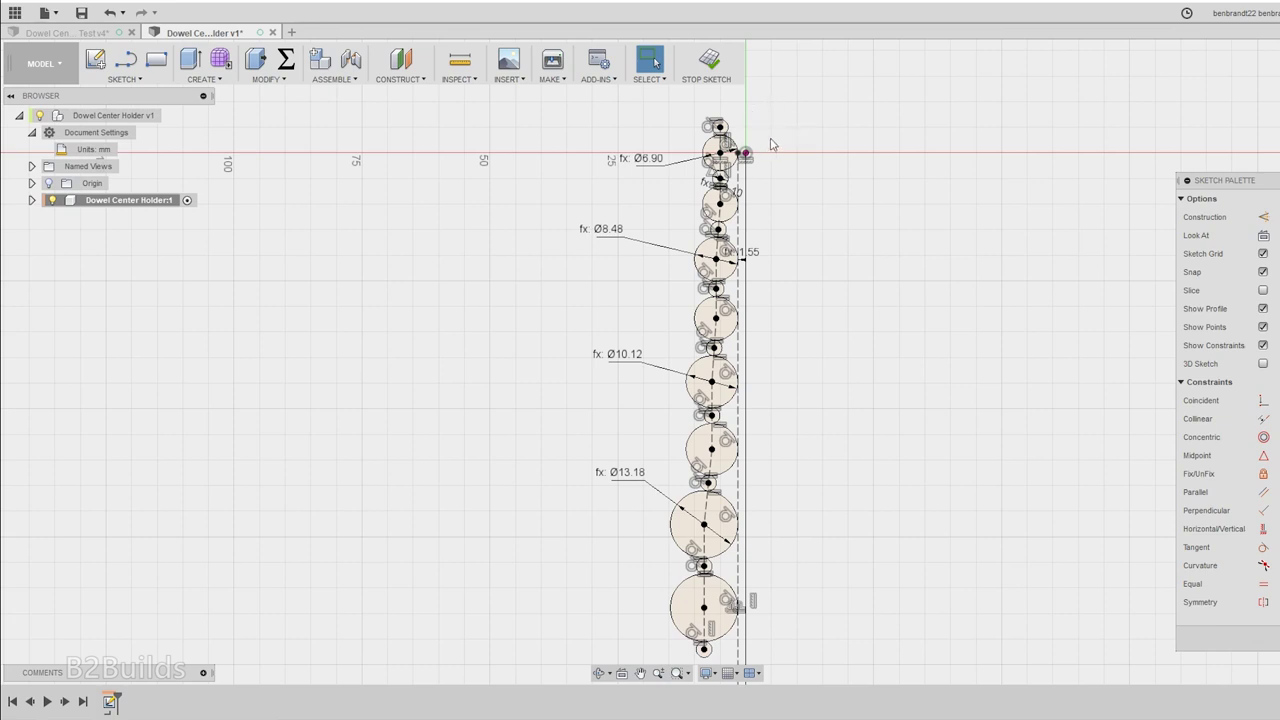
- Draw a closed tapered outline around all the circles, with a slanted outer side and a top edge about 12 mm long
{"action": "scroll", "coordinate": [755, 125], "scroll_direction": "down", "scroll_amount": 2}
{"action": "middle_click_drag", "start_coordinate": [705, 125], "coordinate": [811, 172]}
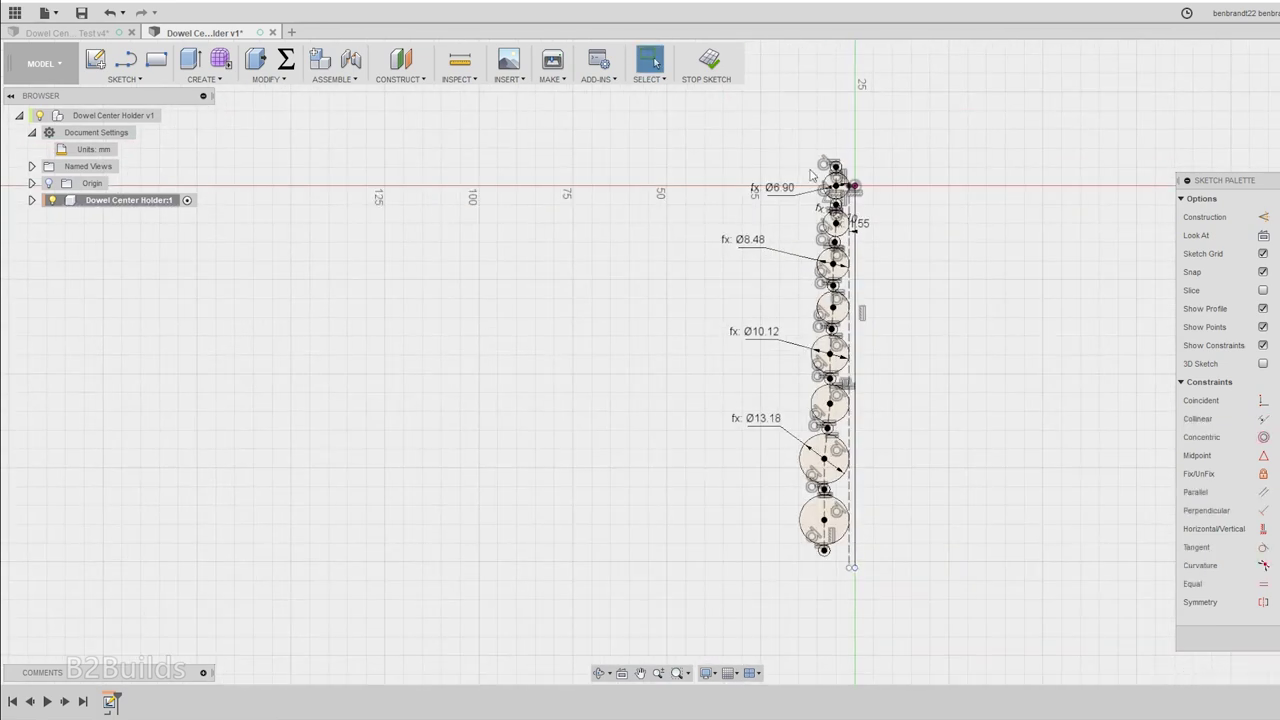
{"action": "key", "text": "l"}
{"action": "scroll", "coordinate": [792, 585], "scroll_direction": "up", "scroll_amount": 4}
{"action": "left_click", "coordinate": [909, 556]}
{"action": "scroll", "coordinate": [909, 556], "scroll_direction": "down", "scroll_amount": 4}
{"action": "scroll", "coordinate": [909, 281], "scroll_direction": "up", "scroll_amount": 5}
{"action": "left_click", "coordinate": [909, 177]}
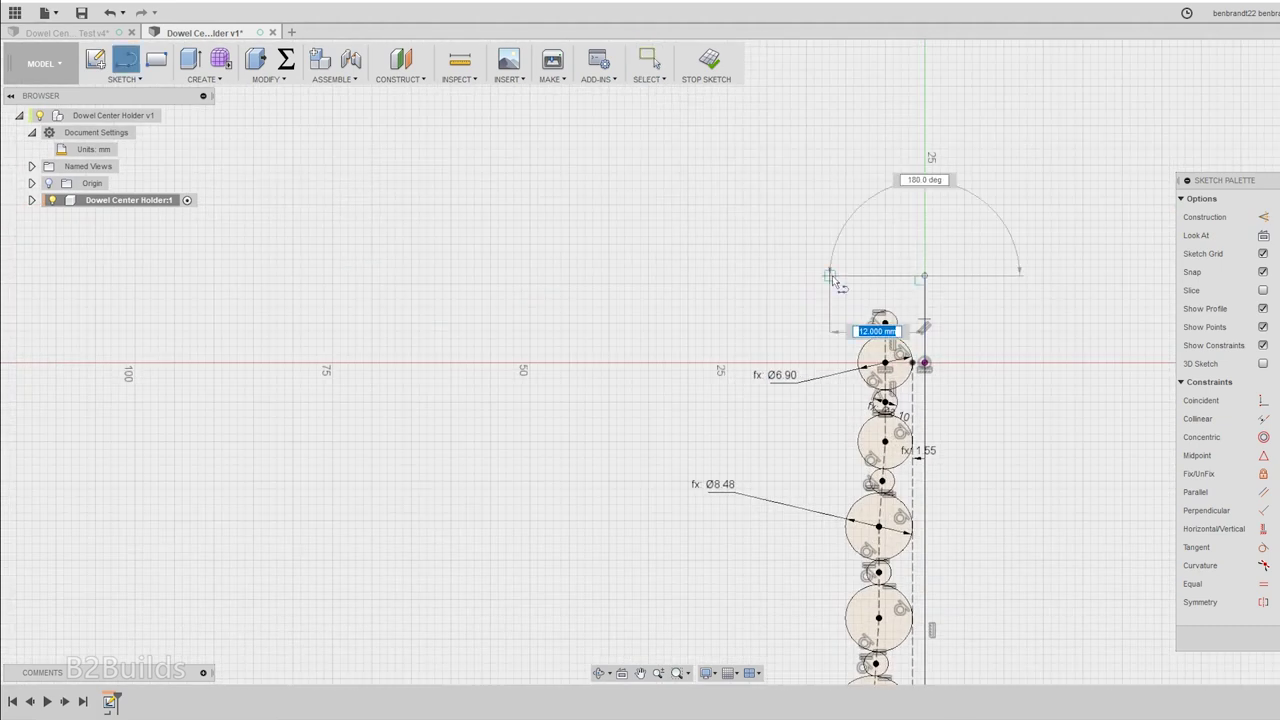
{"action": "left_click", "coordinate": [831, 275]}
{"action": "scroll", "coordinate": [831, 275], "scroll_direction": "down", "scroll_amount": 4}
{"action": "left_click", "coordinate": [826, 603]}
{"action": "left_click", "coordinate": [909, 603]}
- Offset the upper 13.18 mm circle outward 3.10 mm as a construction circle and make the outline's slanted side tangent to it
{"action": "scroll", "coordinate": [815, 480], "scroll_direction": "up", "scroll_amount": 5}
{"action": "key", "text": "o"}
{"action": "left_click", "coordinate": [909, 467]}
{"action": "left_click_drag", "start_coordinate": [890, 468], "coordinate": [870, 468]}
{"action": "key", "text": "Return"}
{"action": "key", "text": "x"}
{"action": "left_click", "coordinate": [1263, 547]}
{"action": "left_click", "coordinate": [899, 390]}
{"action": "left_click", "coordinate": [870, 432]}
{"action": "scroll", "coordinate": [870, 172], "scroll_direction": "down", "scroll_amount": 3}
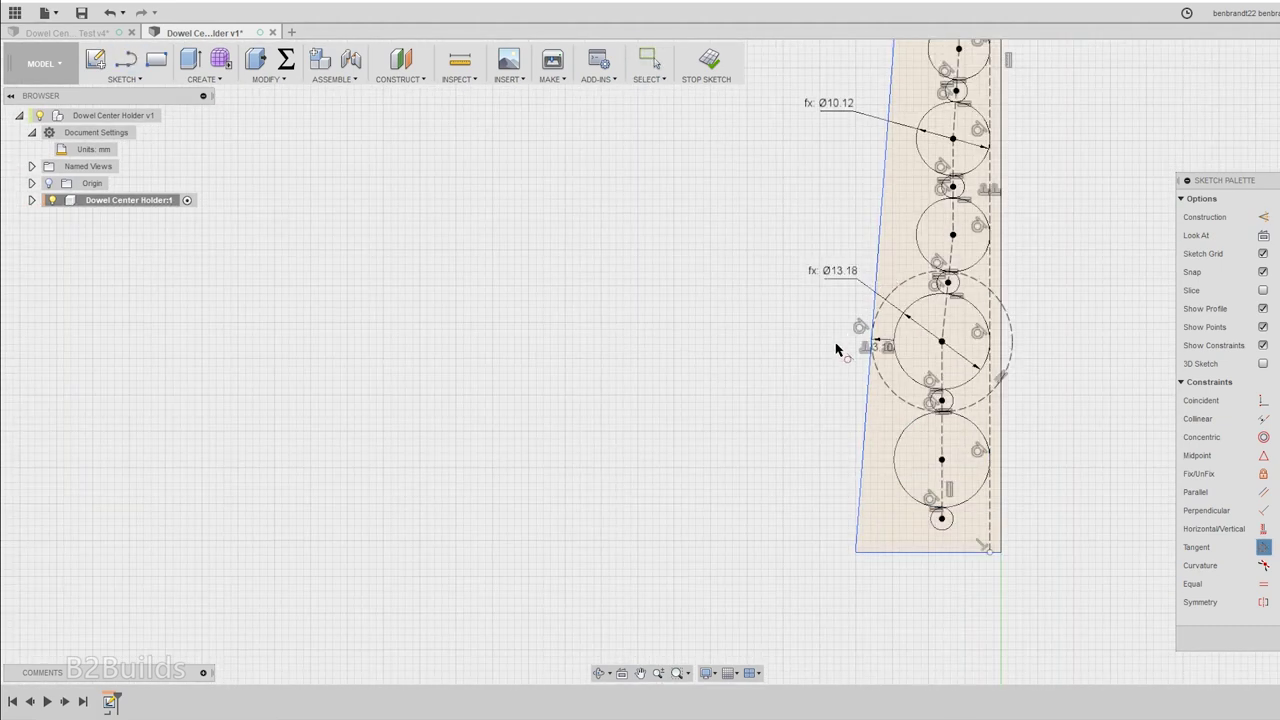
{"action": "scroll", "coordinate": [836, 345], "scroll_direction": "up", "scroll_amount": 2}
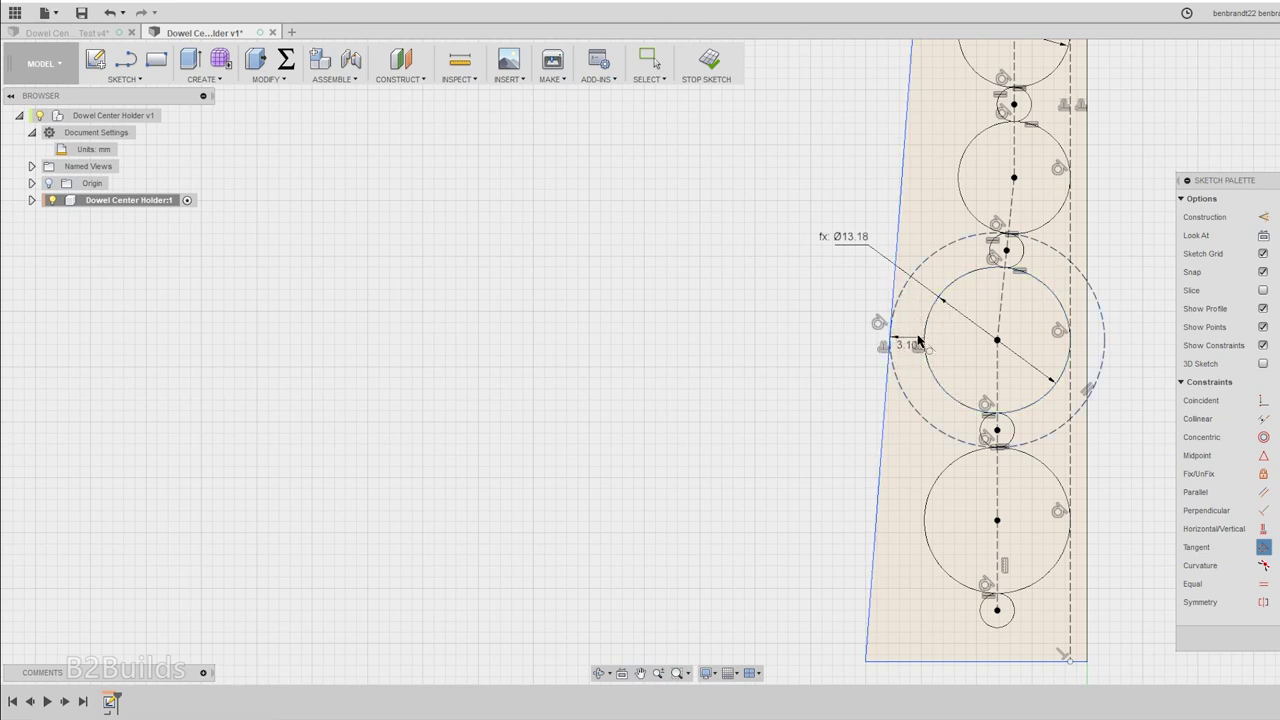
{"action": "scroll", "coordinate": [884, 496], "scroll_direction": "down", "scroll_amount": 3}
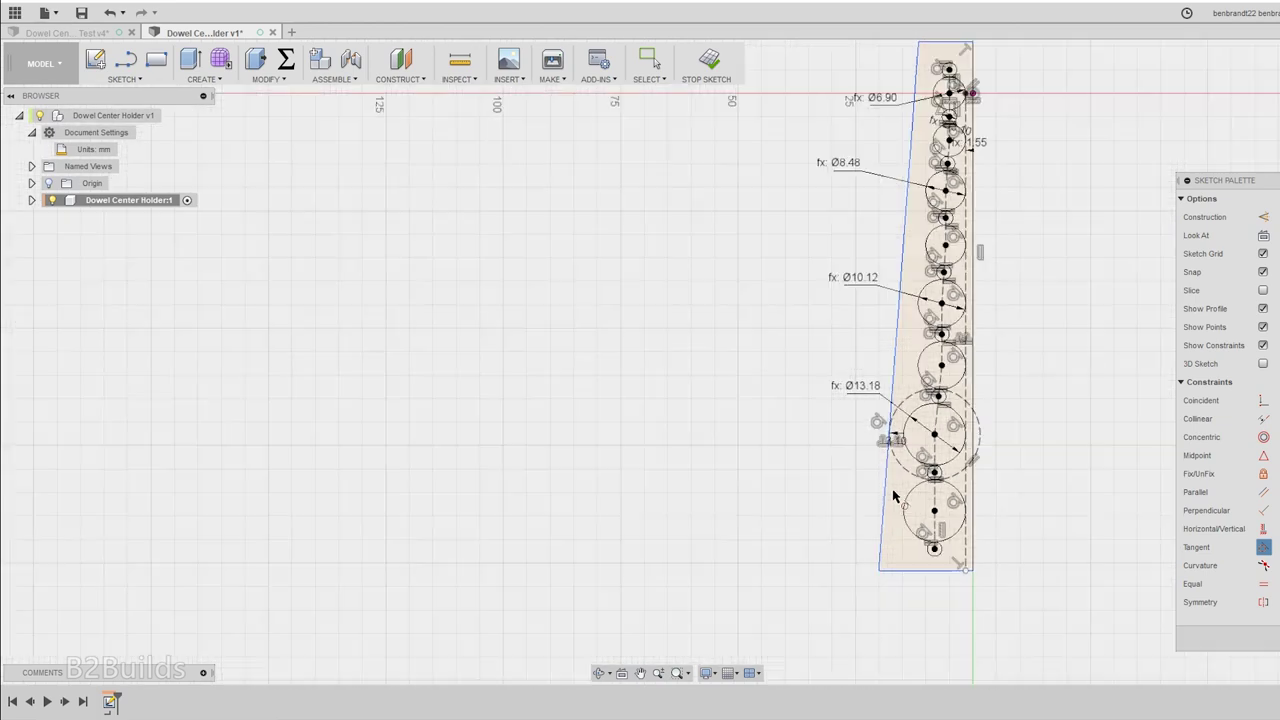
- Offset the topmost large circle outward as a construction circle and make the outline's slanted side tangent to it
{"action": "scroll", "coordinate": [930, 70], "scroll_direction": "up", "scroll_amount": 4}
{"action": "scroll", "coordinate": [918, 113], "scroll_direction": "down", "scroll_amount": 3}
{"action": "scroll", "coordinate": [937, 163], "scroll_direction": "up", "scroll_amount": 4}
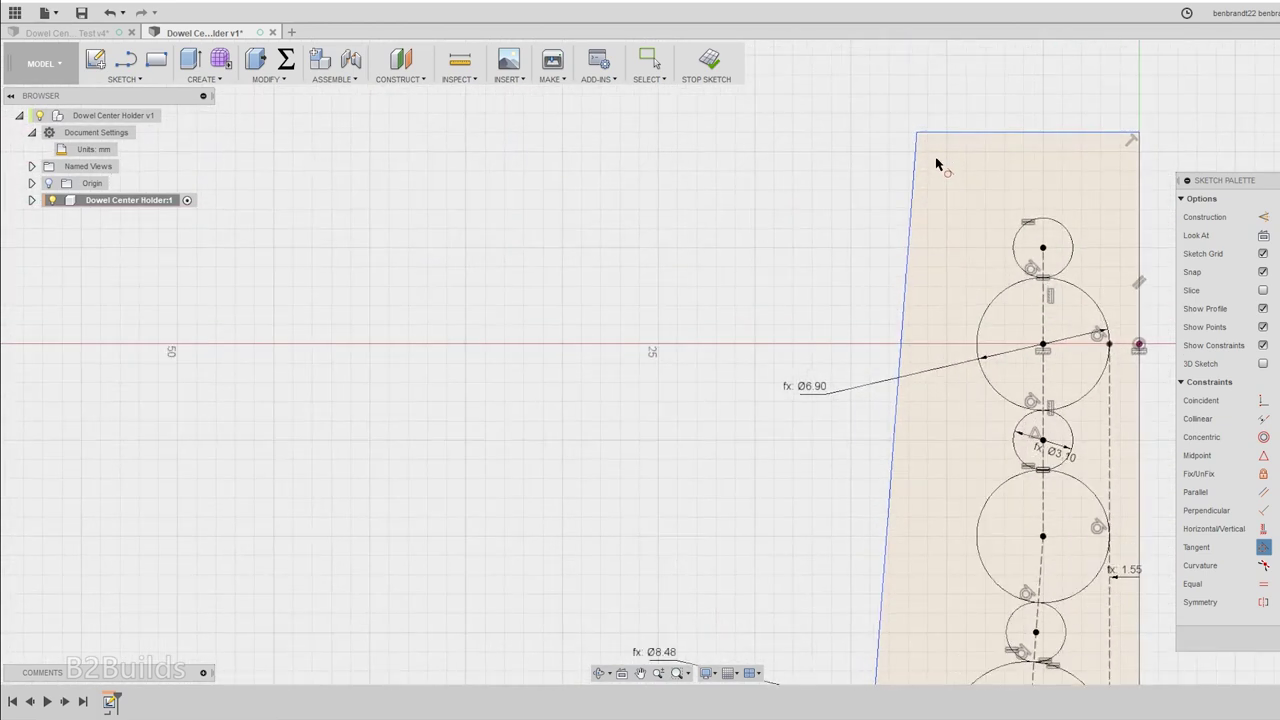
{"action": "left_click", "coordinate": [924, 303]}
{"action": "scroll", "coordinate": [930, 130], "scroll_direction": "down", "scroll_amount": 5}
{"action": "scroll", "coordinate": [937, 489], "scroll_direction": "up", "scroll_amount": 5}
- Dimension the outline's bottom and top edges 3.10 mm from the centers of the lowest and topmost magnet circles
{"action": "key", "text": "d"}
{"action": "left_click", "coordinate": [960, 517]}
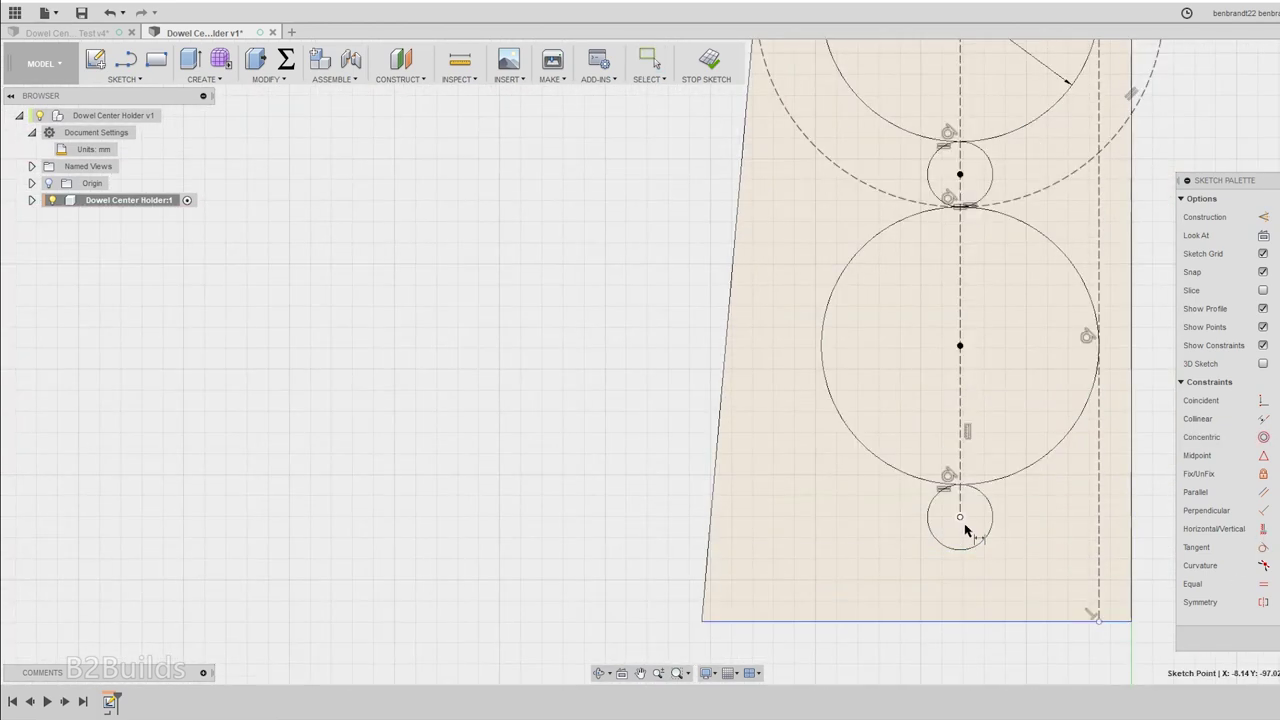
{"action": "left_click", "coordinate": [900, 620]}
{"action": "scroll", "coordinate": [950, 150], "scroll_direction": "up", "scroll_amount": 4}
{"action": "left_click", "coordinate": [955, 136]}
{"action": "scroll", "coordinate": [958, 251], "scroll_direction": "down", "scroll_amount": 4}
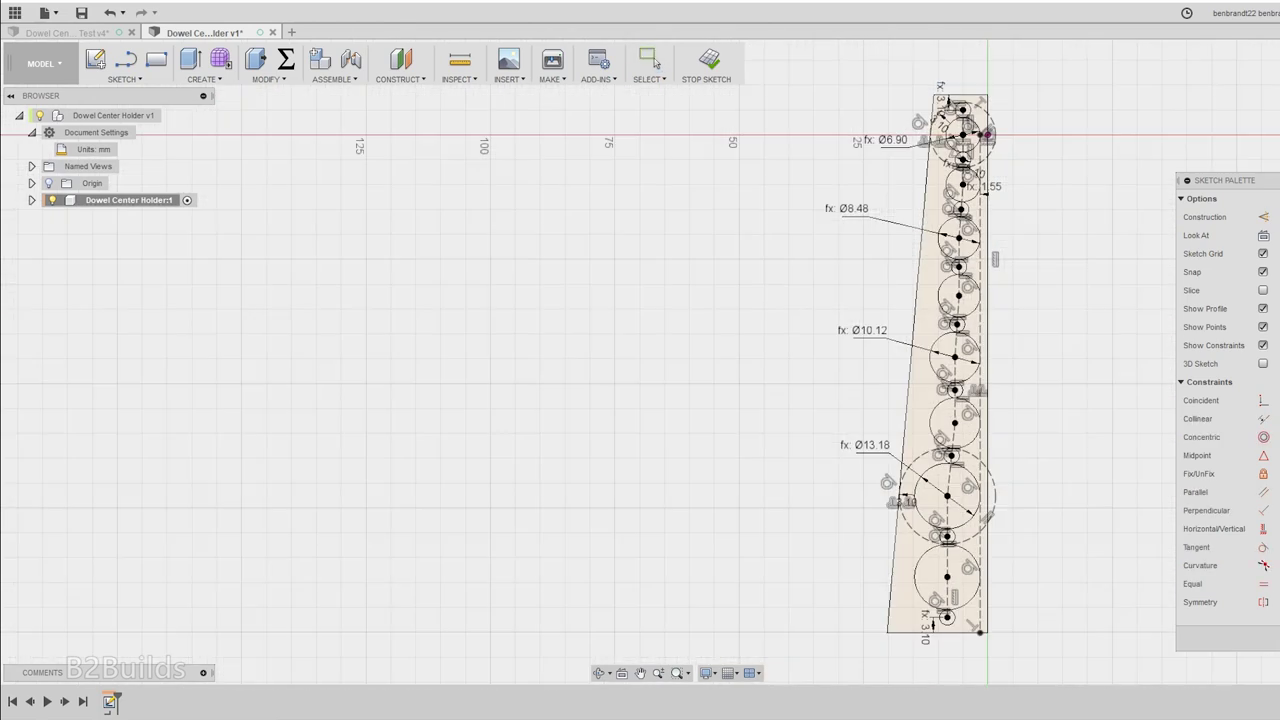
- Extrude the outline profile together with all nine magnet circles 0.125 in as a new body, leaving the large circles open
{"action": "key", "text": "e"}
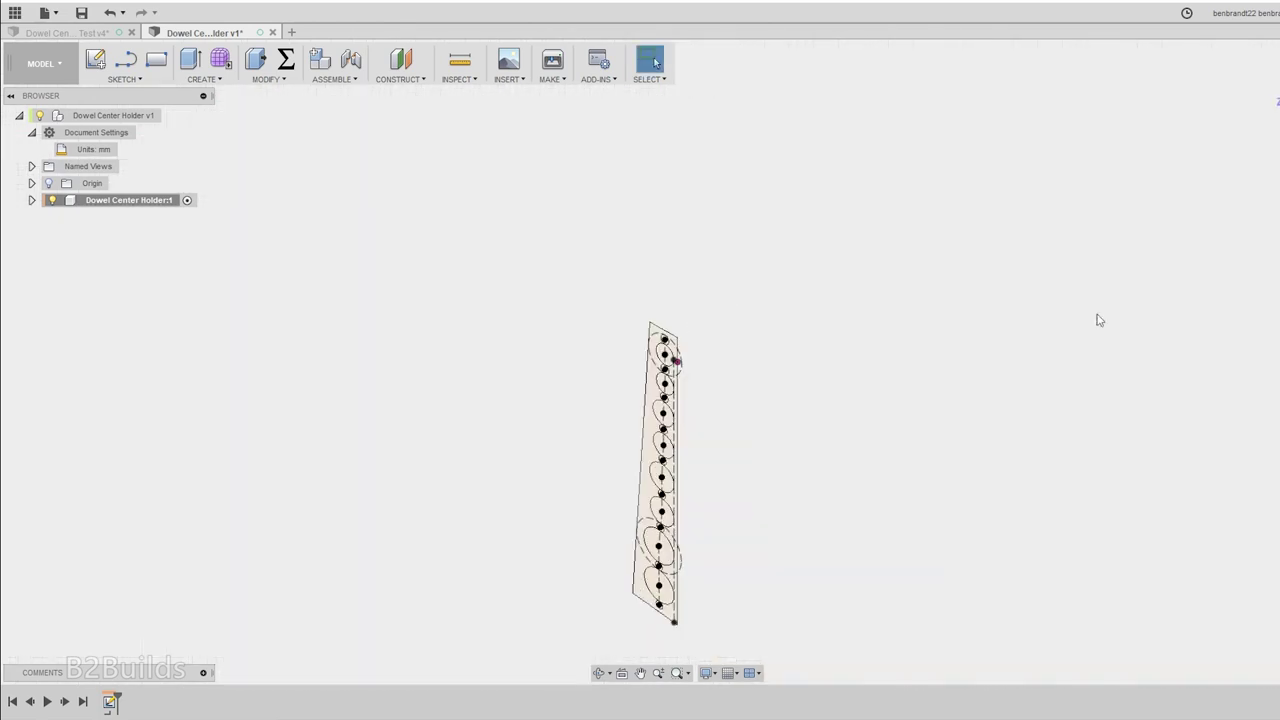
{"action": "left_click", "coordinate": [714, 210]}
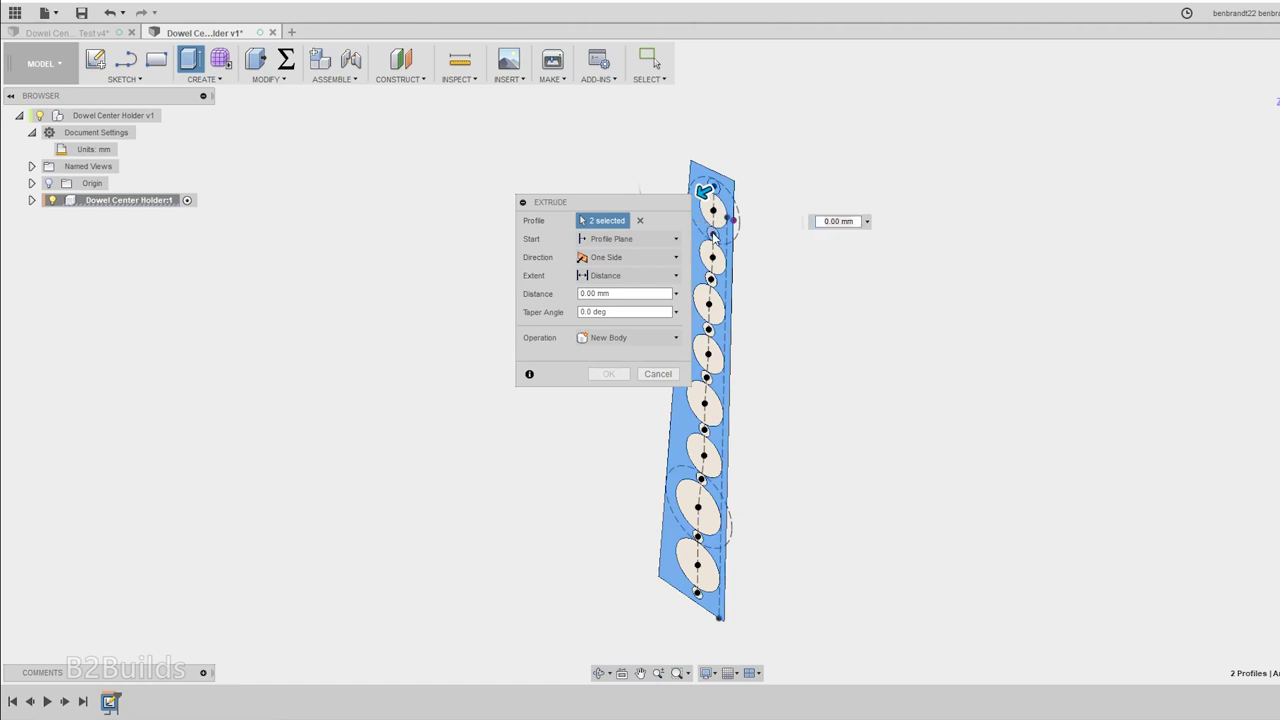
{"action": "left_click", "coordinate": [712, 234]}
{"action": "left_click", "coordinate": [709, 330]}
{"action": "left_click", "coordinate": [709, 330]}
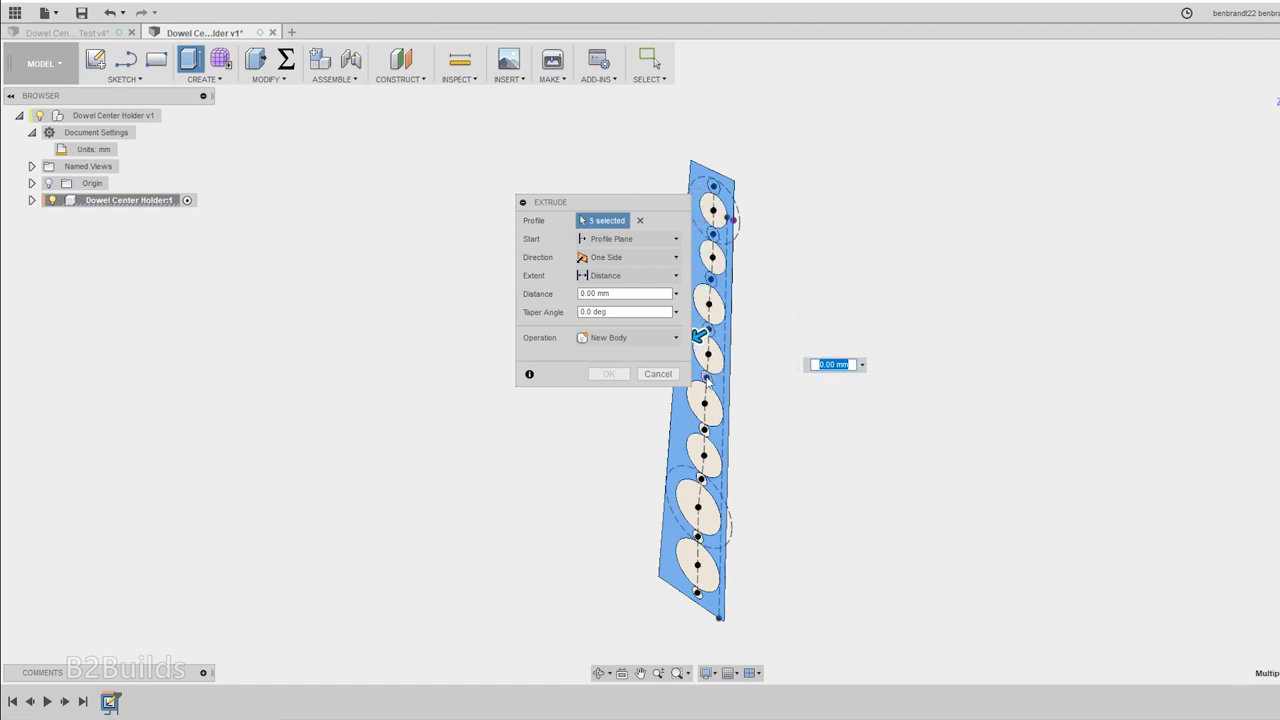
{"action": "left_click", "coordinate": [707, 378]}
{"action": "left_click", "coordinate": [704, 430]}
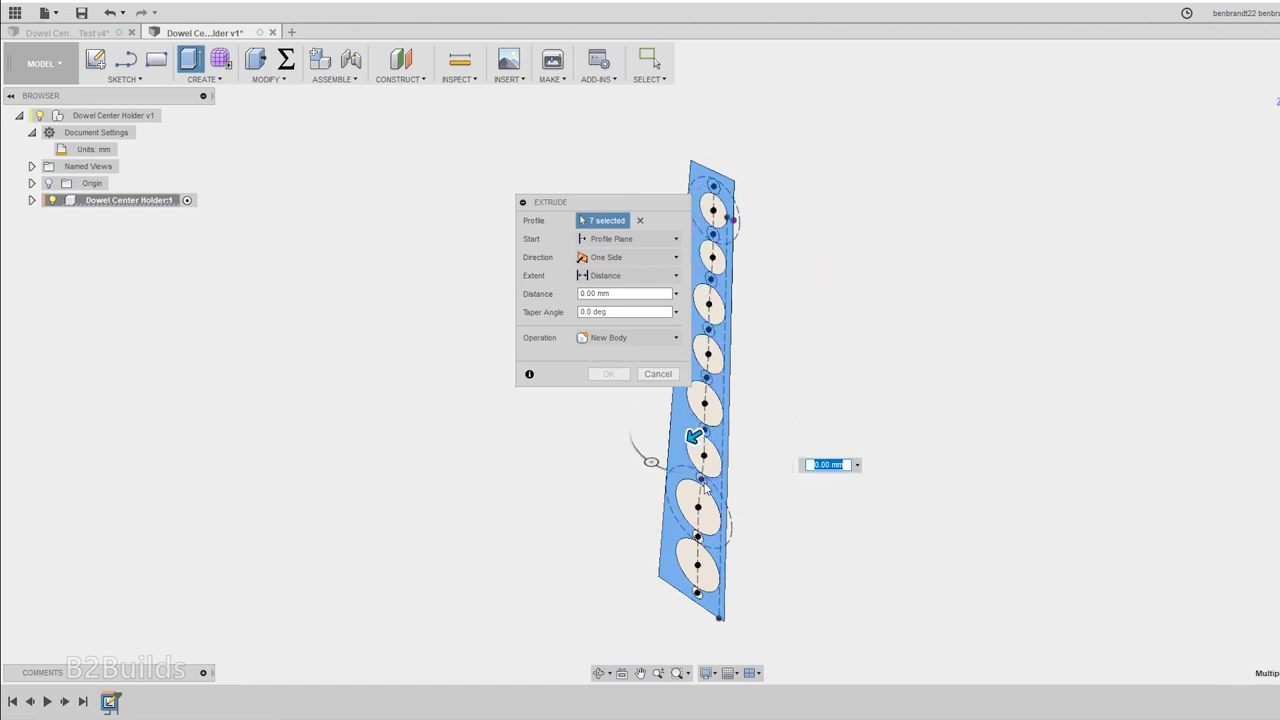
{"action": "left_click", "coordinate": [701, 482]}
{"action": "left_click", "coordinate": [698, 537]}
{"action": "left_click", "coordinate": [697, 593]}
{"action": "type", "text": "-5"}
{"action": "key", "text": "Return"}
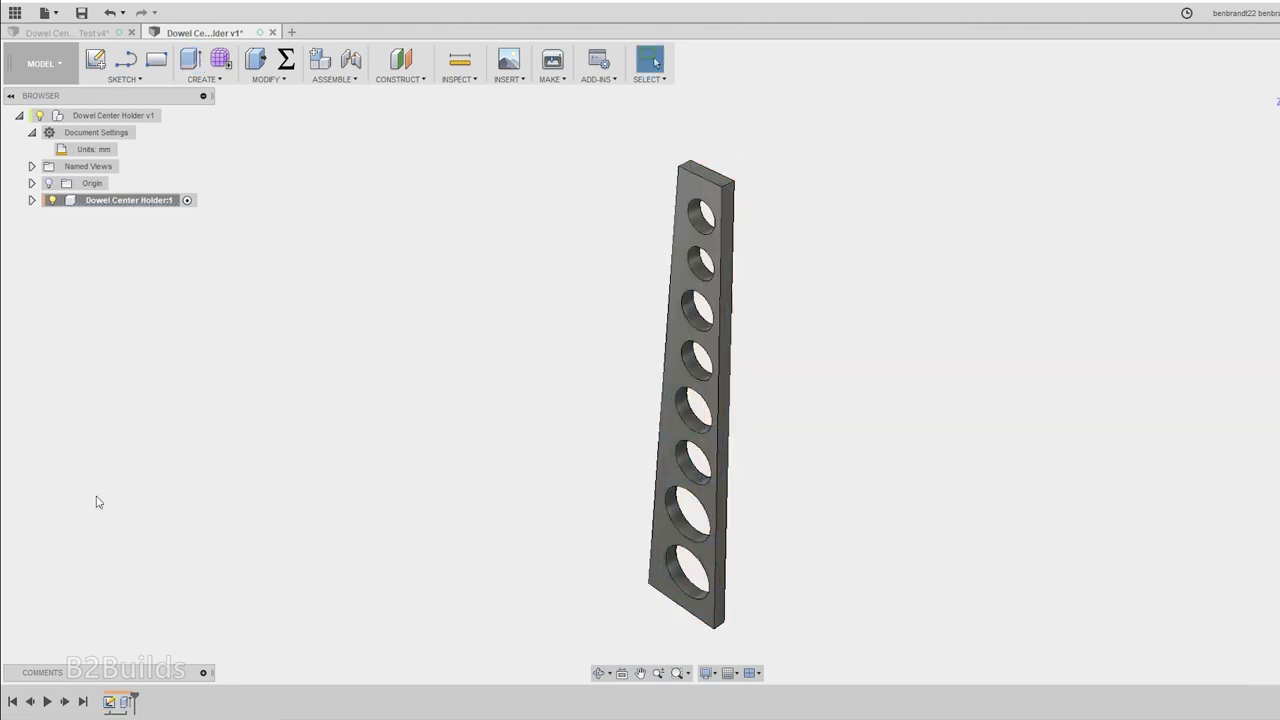
- Set the plate's extrusion distance to 3 mm
{"action": "scroll", "coordinate": [662, 175], "scroll_direction": "up", "scroll_amount": 3}
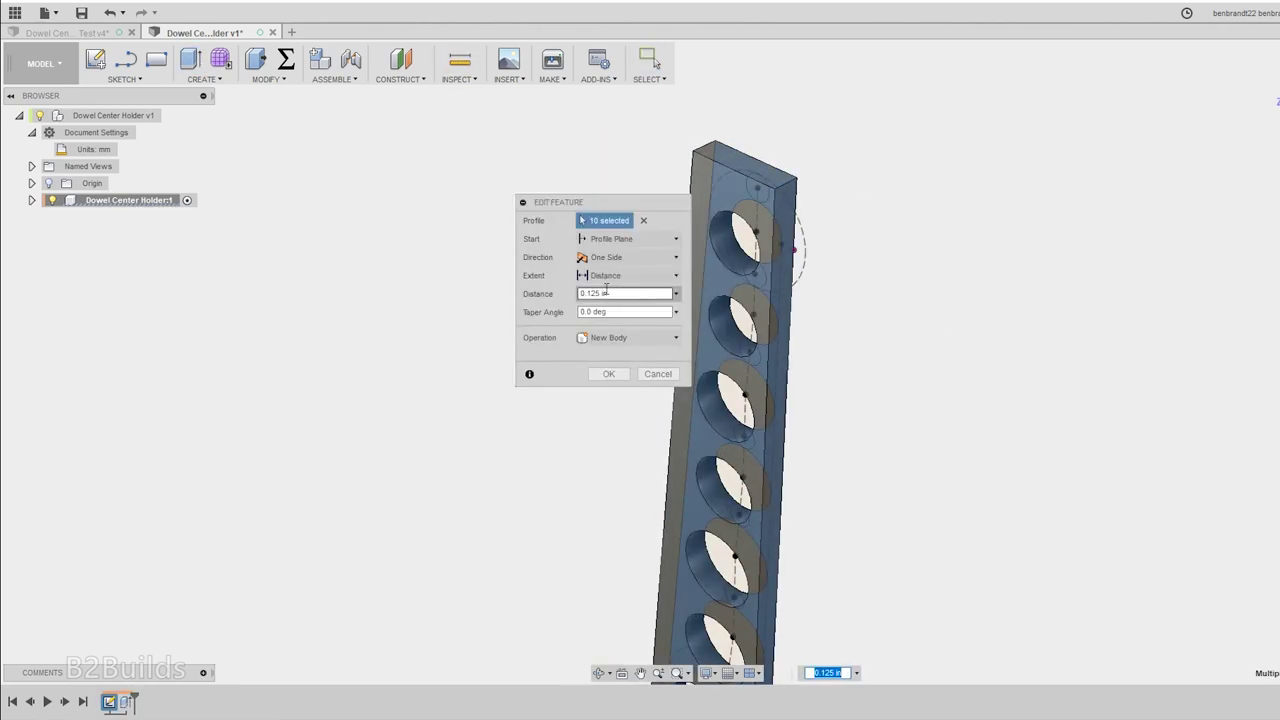
{"action": "type", "text": "3 mm"}
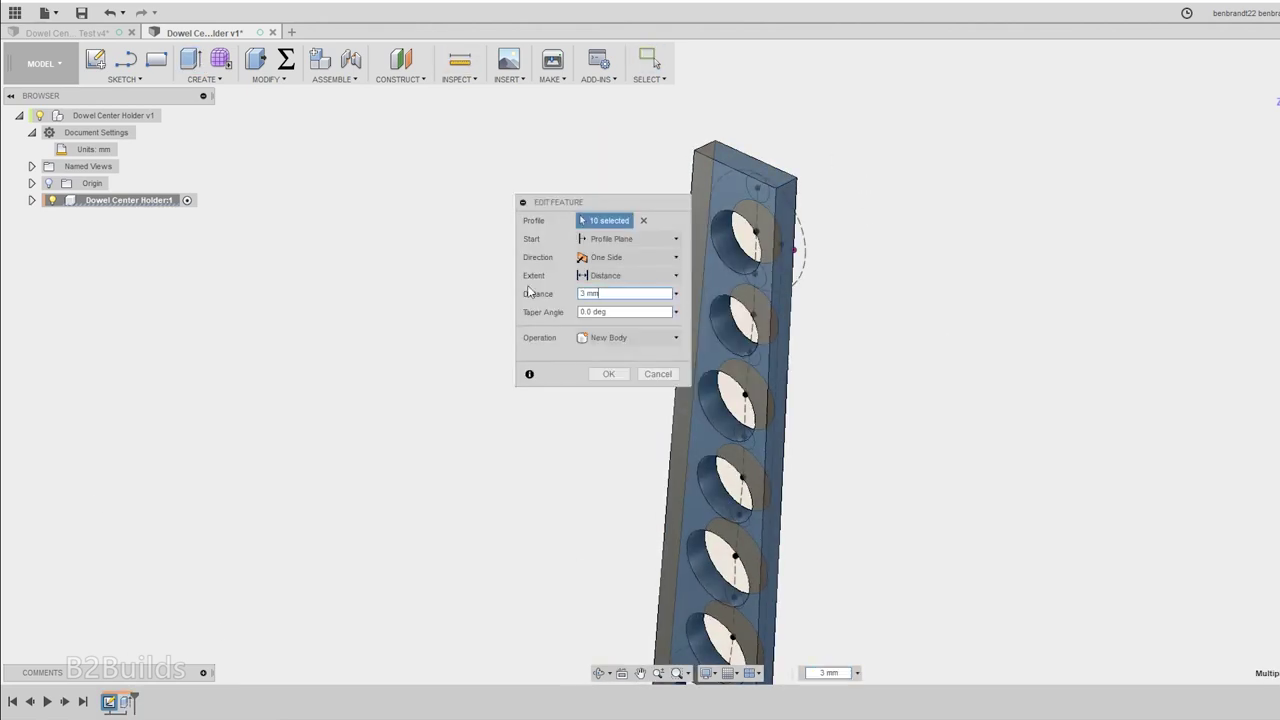
{"action": "key", "text": "Return"}
{"action": "scroll", "coordinate": [822, 150], "scroll_direction": "down", "scroll_amount": 3}
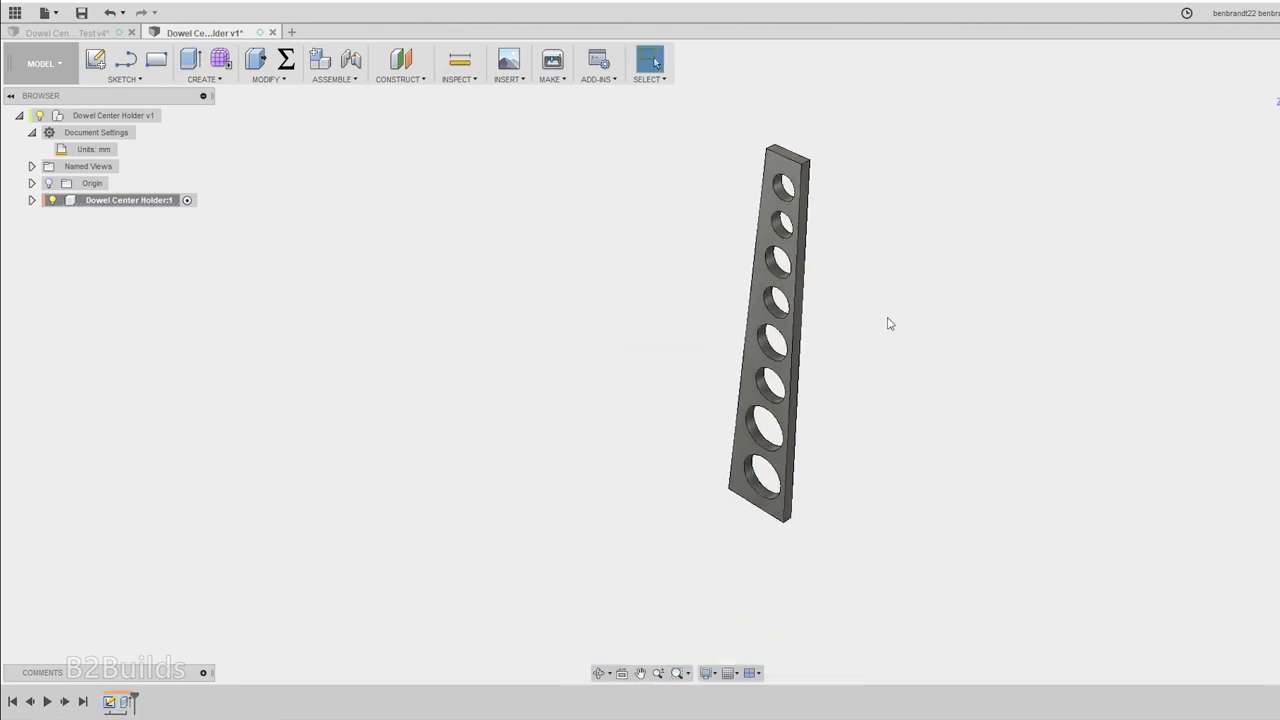
- Make Sketch1 of the Dowel Center Holder component visible again
{"action": "middle_click_drag", "start_coordinate": [888, 326], "coordinate": [900, 301], "text": "shift"}
{"action": "scroll", "coordinate": [851, 241], "scroll_direction": "up", "scroll_amount": 1}
{"action": "left_click", "coordinate": [31, 200]}
{"action": "left_click", "coordinate": [44, 251]}
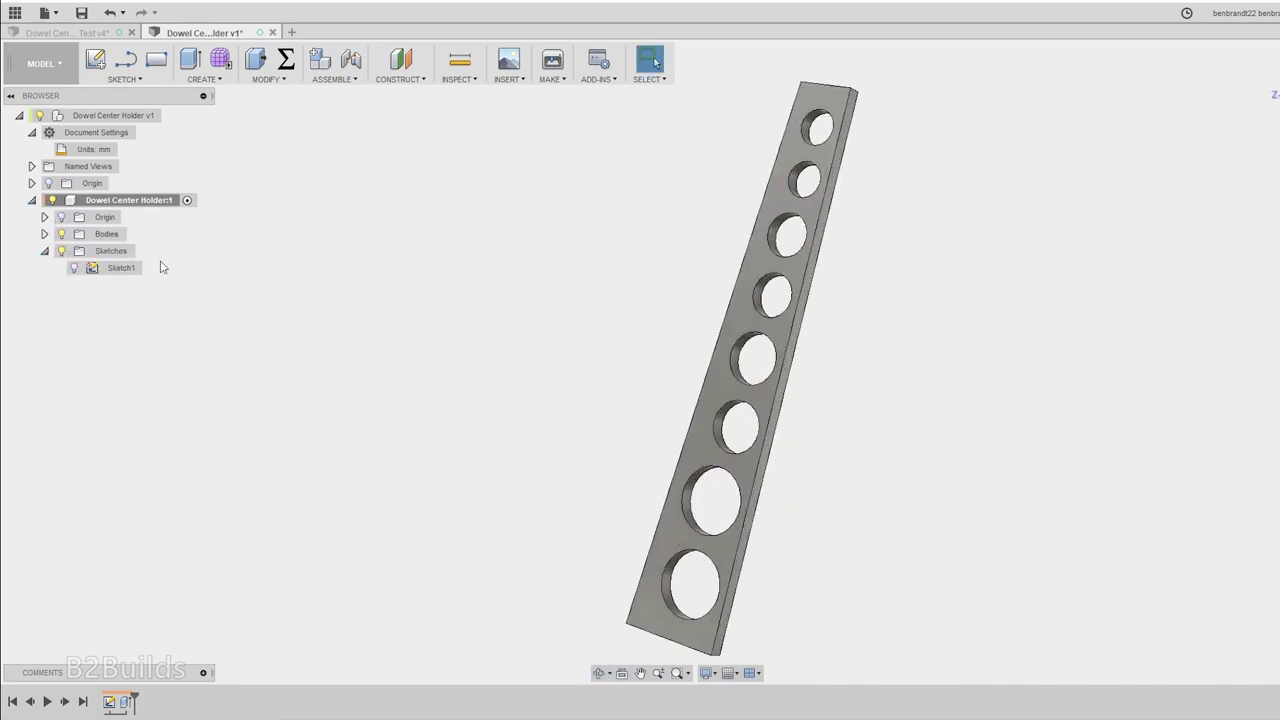
{"action": "left_click", "coordinate": [74, 267]}
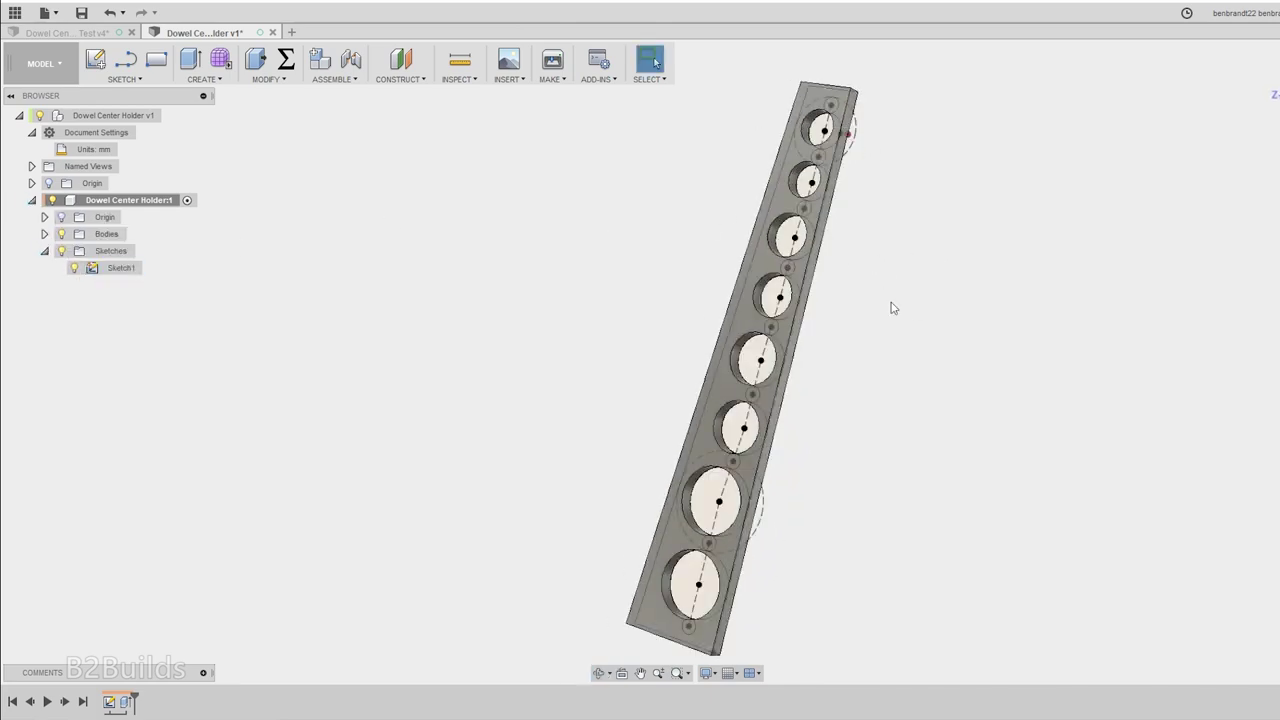
{"action": "middle_click_drag", "start_coordinate": [893, 308], "coordinate": [880, 330], "text": "shift"}
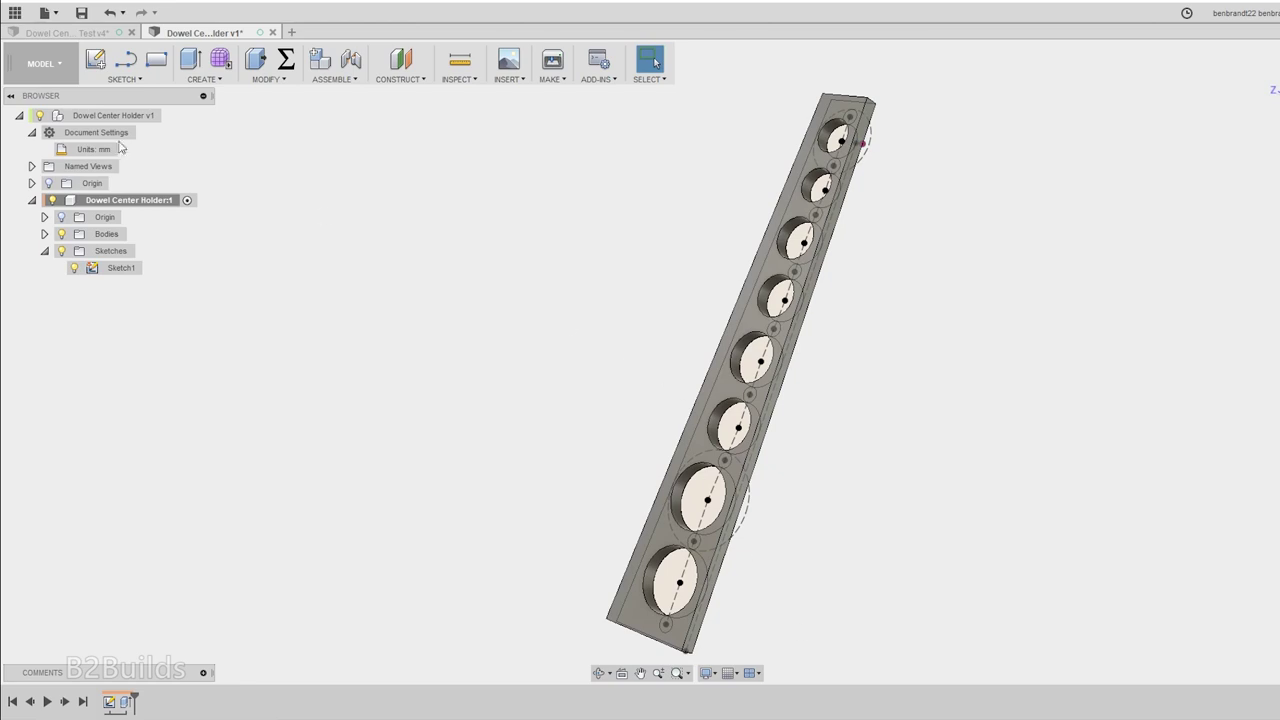
- Reverse the plate's extrusion direction by making its distance negative
{"action": "double_click", "coordinate": [128, 701]}
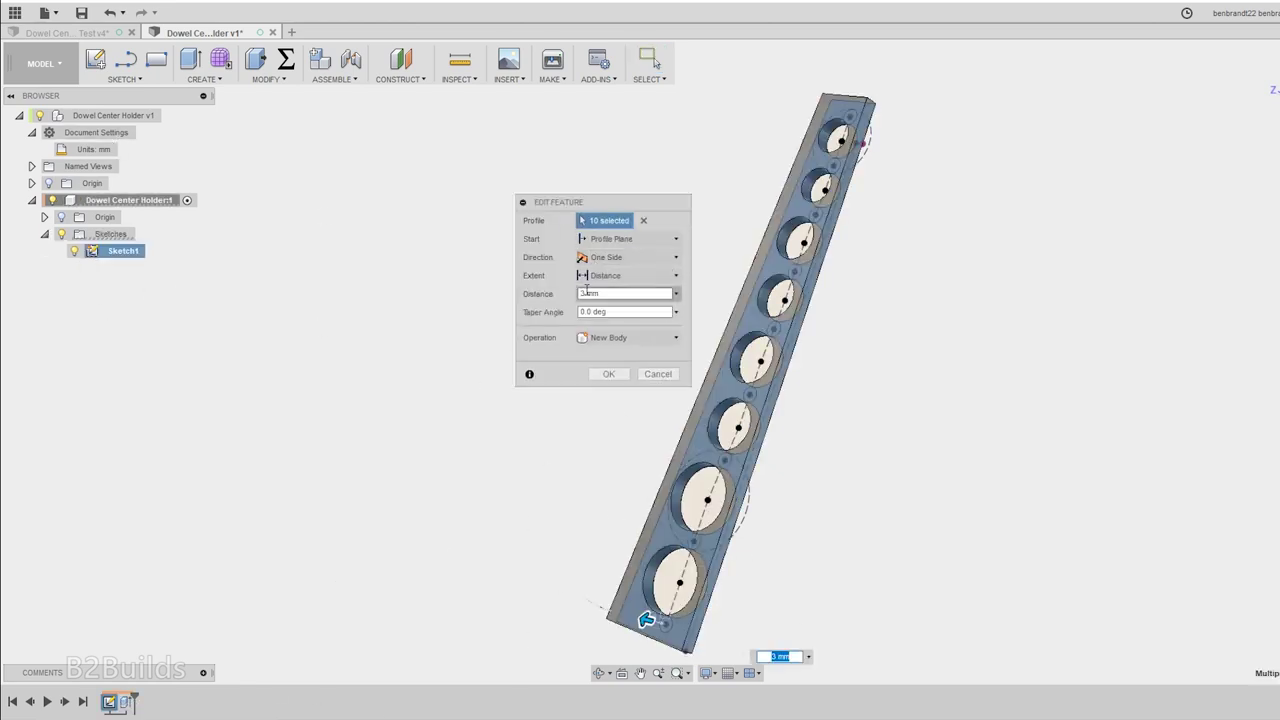
{"action": "type", "text": "-"}
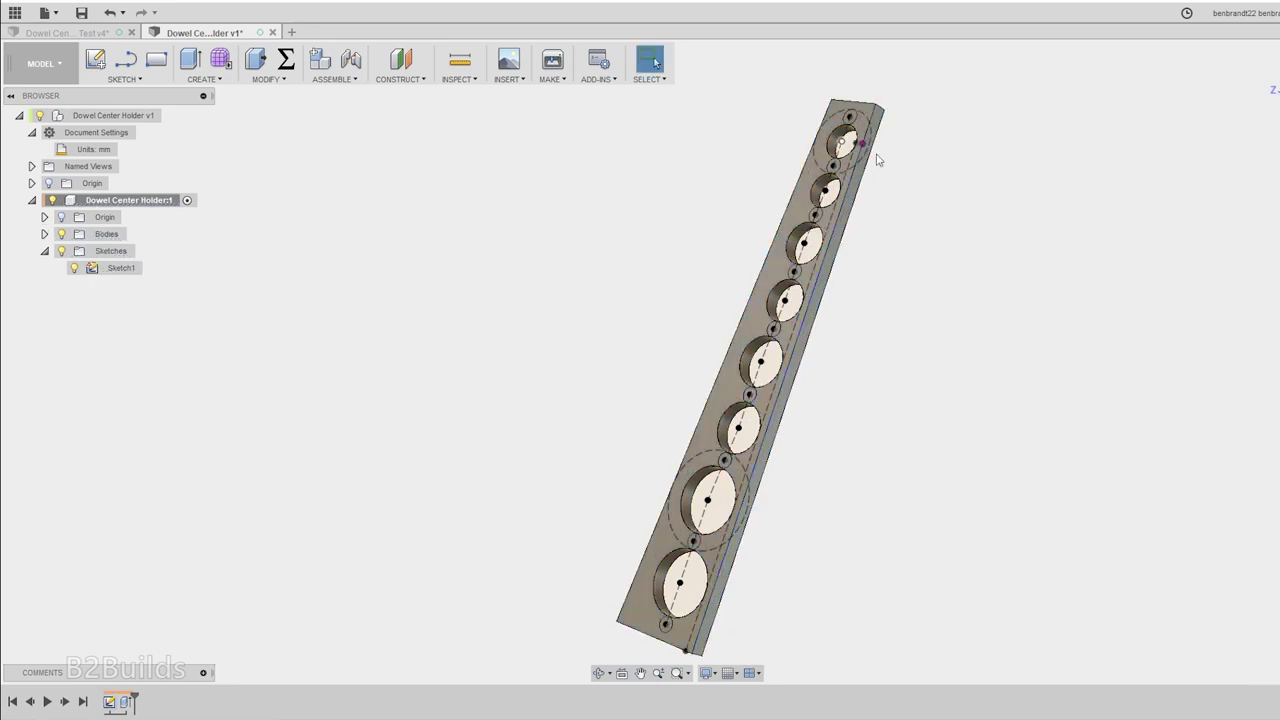
- Cut the nine small magnet circles into the plate with an extrusion distance of -magnet_thickness, and hide Sketch1
{"action": "key", "text": "e"}
{"action": "left_click", "coordinate": [850, 118]}
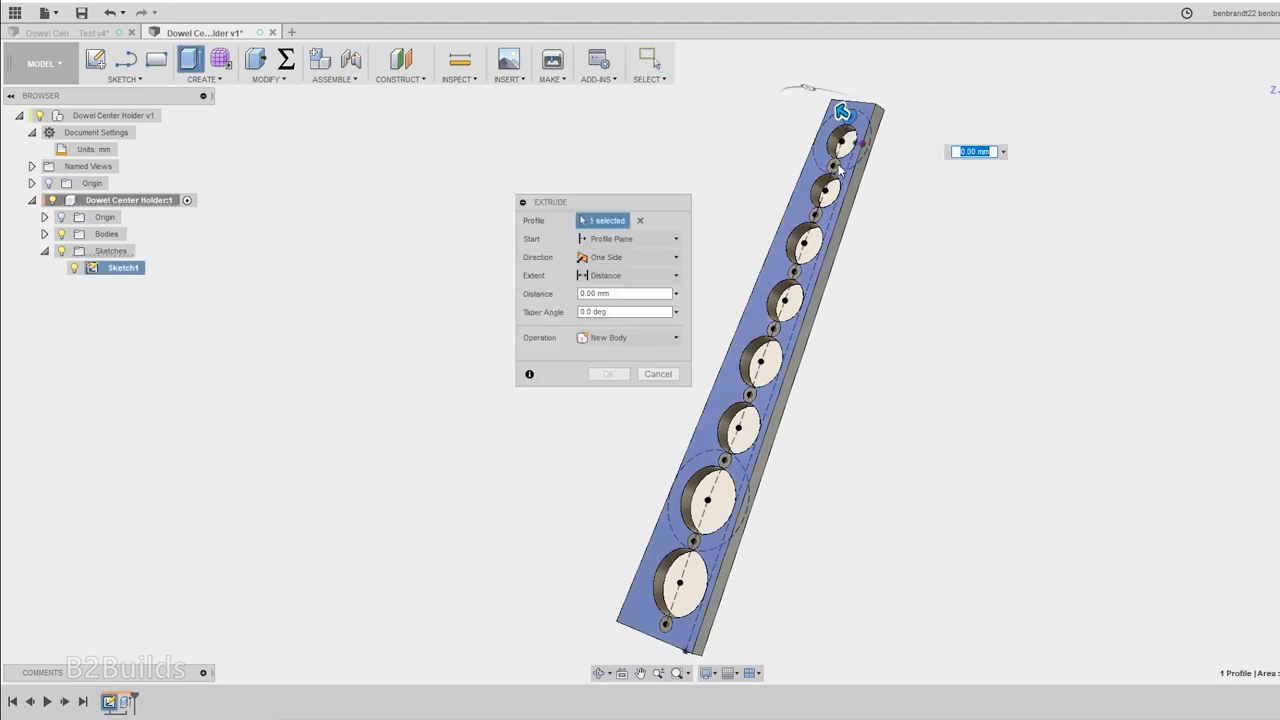
{"action": "left_click", "coordinate": [828, 195]}
{"action": "left_click", "coordinate": [816, 217]}
{"action": "left_click", "coordinate": [794, 272]}
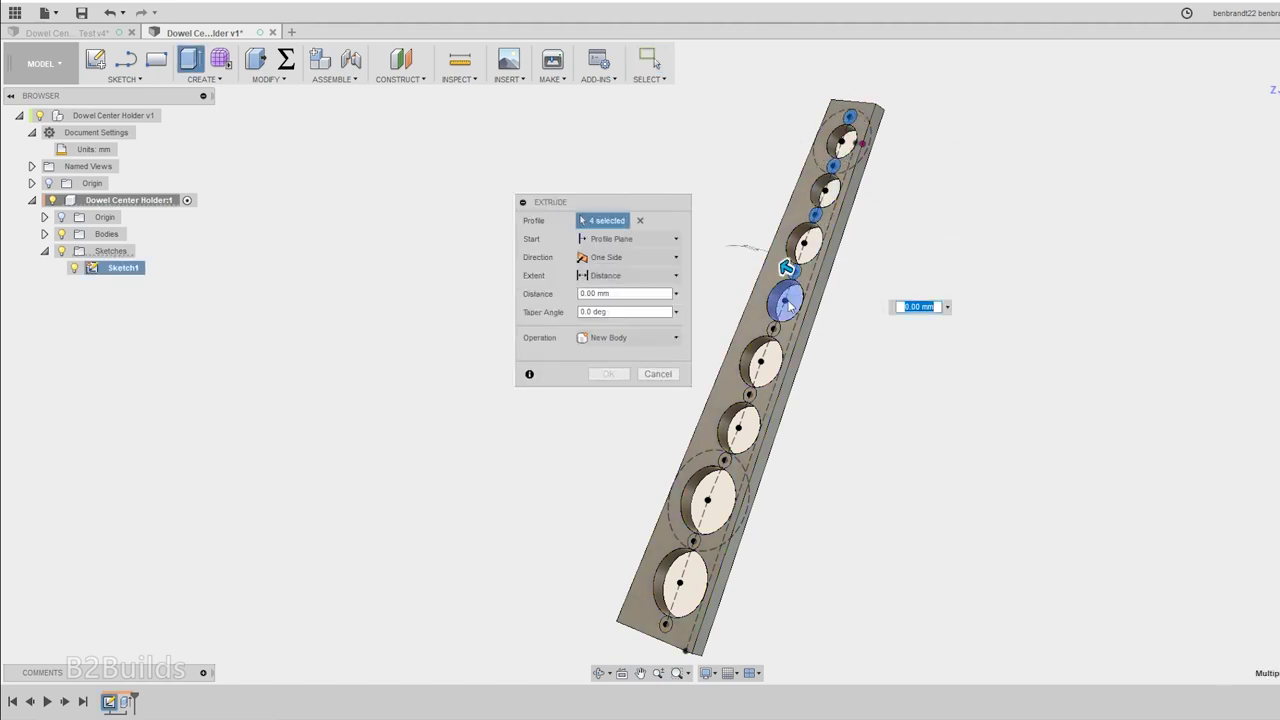
{"action": "left_click", "coordinate": [773, 330]}
{"action": "left_click", "coordinate": [749, 395]}
{"action": "left_click", "coordinate": [724, 460]}
{"action": "left_click", "coordinate": [693, 541]}
{"action": "left_click", "coordinate": [657, 628]}
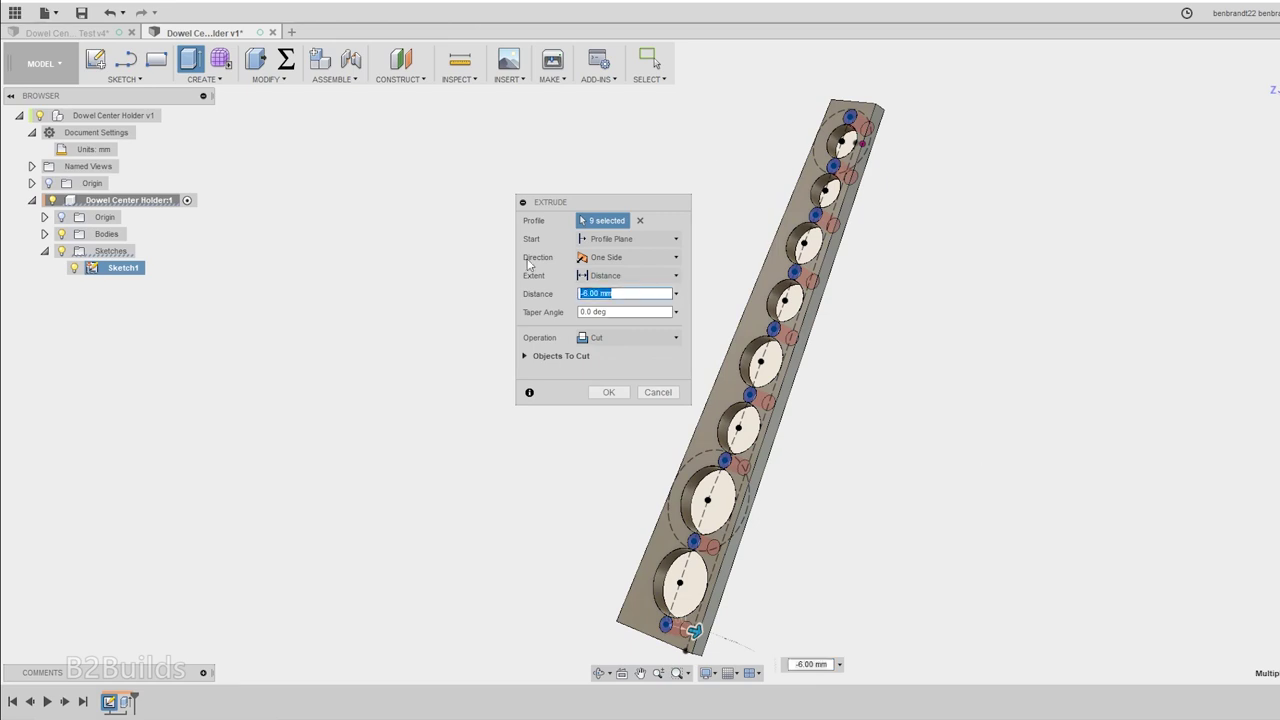
{"action": "type", "text": "-mag"}
{"action": "left_click", "coordinate": [648, 332]}
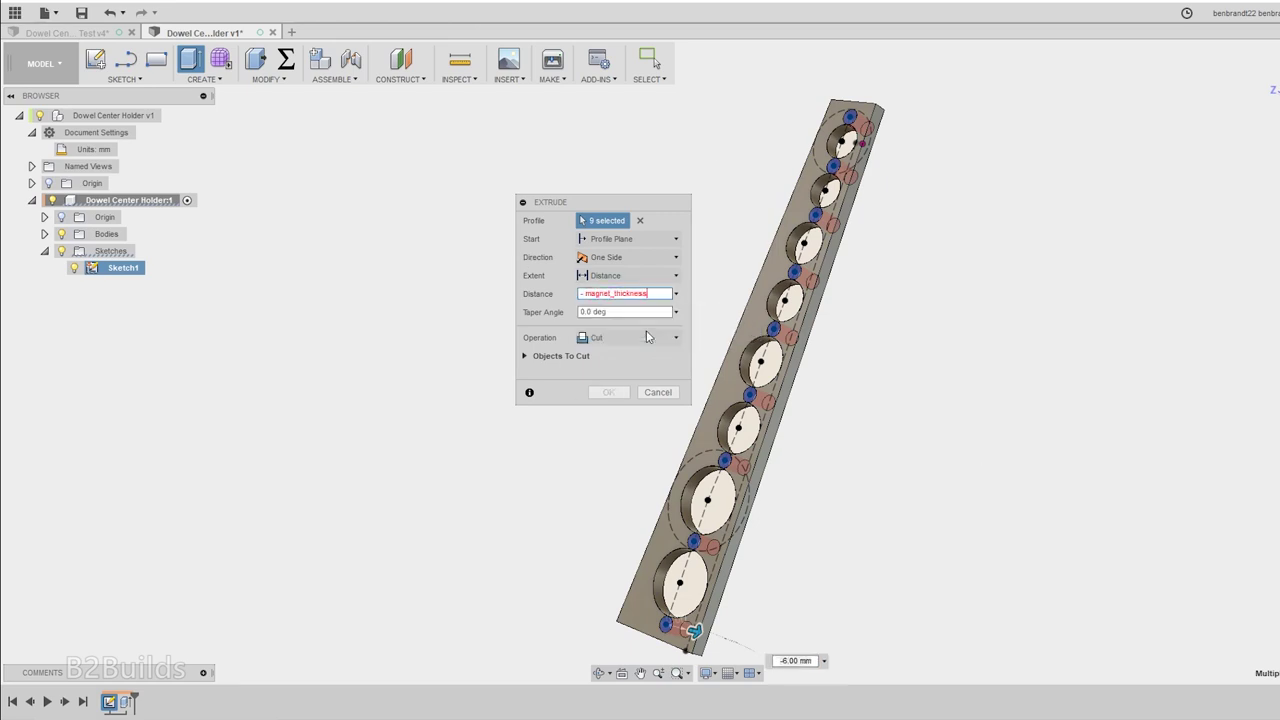
{"action": "key", "text": "Return"}
{"action": "left_click", "coordinate": [74, 268]}
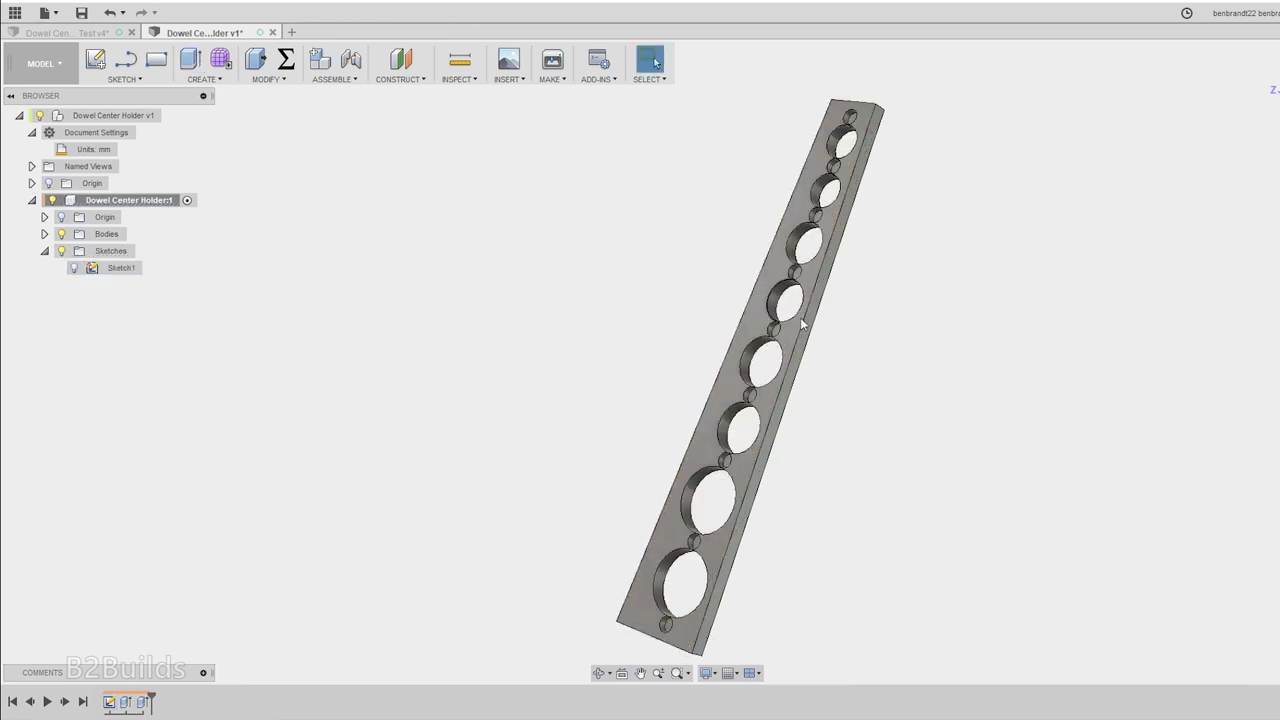
- On the plate's back face, sketch a line parallel to the straight edge and a sloped line near the tapered edge, both spanning end to end
{"action": "middle_click_drag", "start_coordinate": [888, 326], "coordinate": [903, 282], "text": "shift"}
{"action": "scroll", "coordinate": [548, 660], "scroll_direction": "up", "scroll_amount": 1}
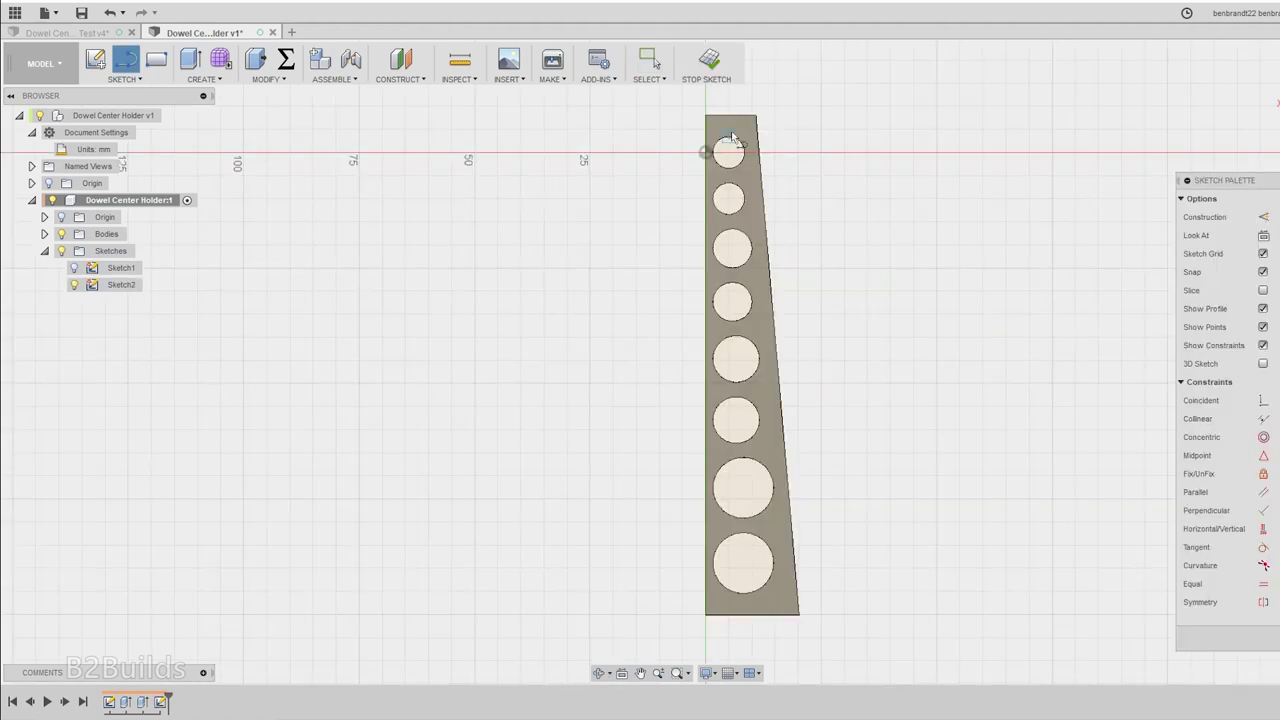
{"action": "left_click", "coordinate": [719, 115]}
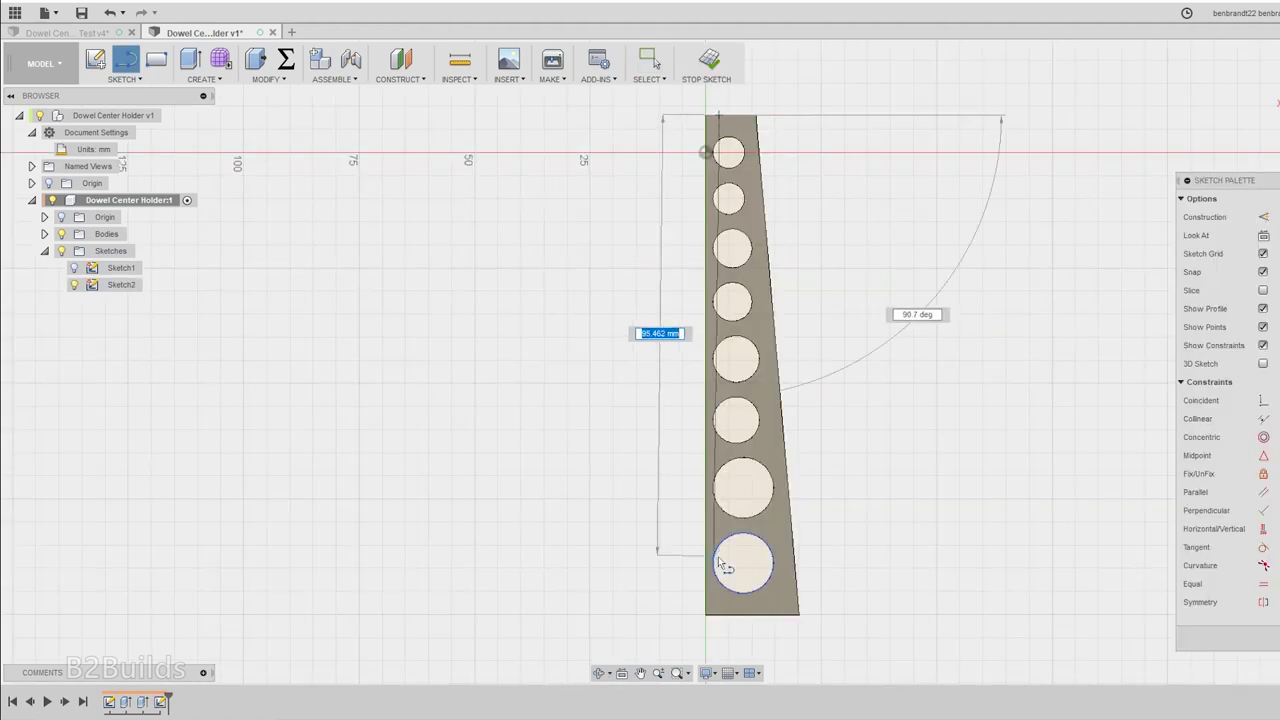
{"action": "left_click", "coordinate": [719, 614]}
{"action": "key", "text": "l"}
{"action": "left_click", "coordinate": [744, 116]}
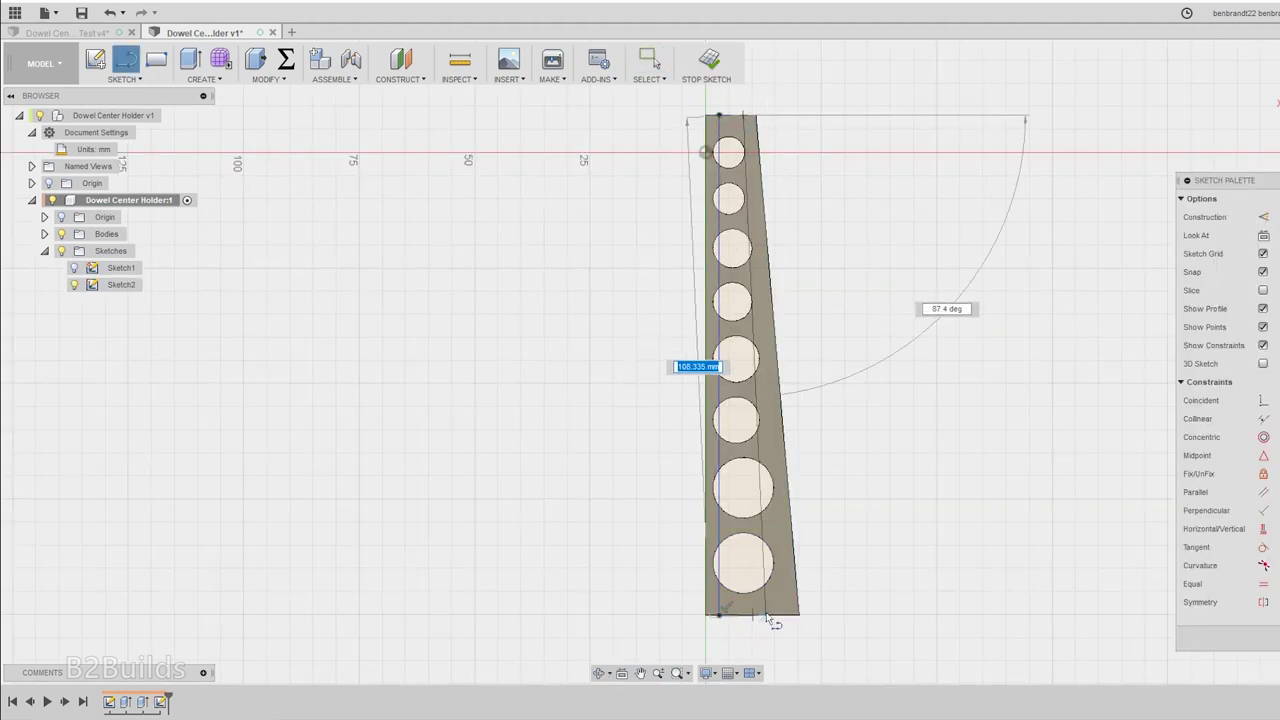
{"action": "left_click", "coordinate": [767, 614]}
{"action": "key", "text": "Escape"}
- Dimension the line beside the plate's straight edge to half of magnet_diameter from that edge
{"action": "left_click", "coordinate": [719, 364]}
{"action": "left_click", "coordinate": [705, 372]}
{"action": "left_click", "coordinate": [680, 388]}
{"action": "type", "text": "magnet_thickness"}
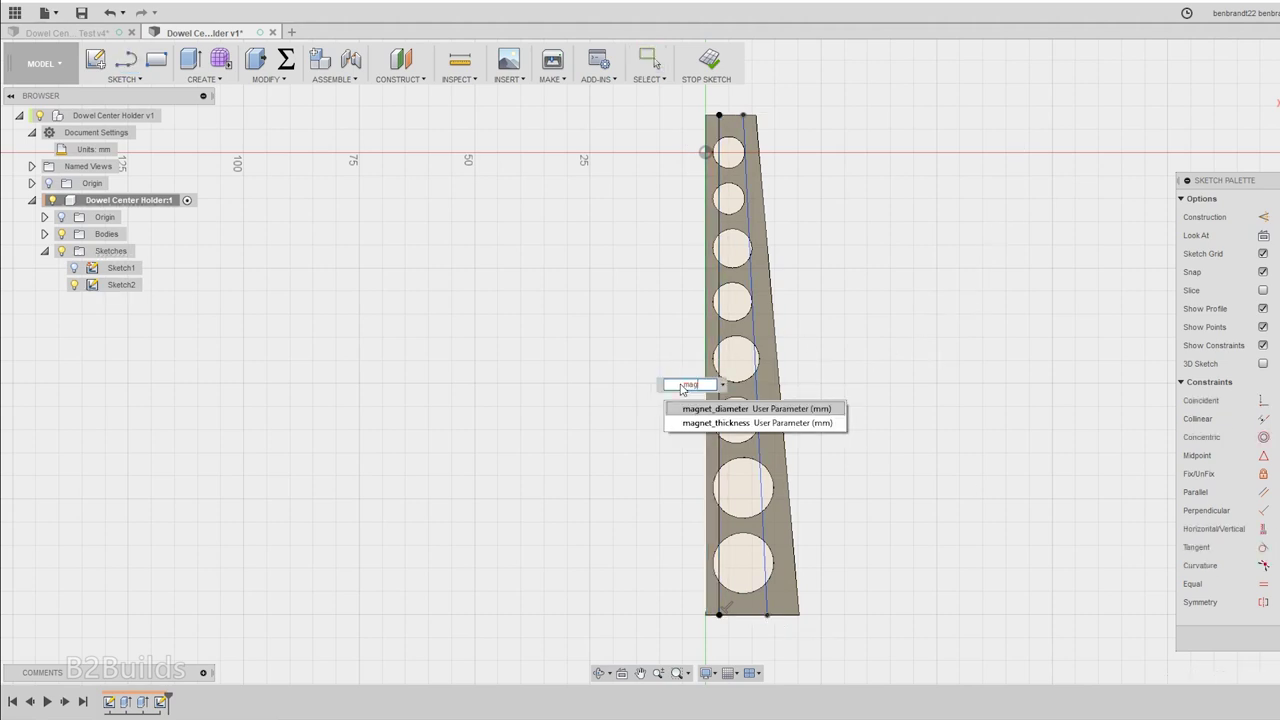
{"action": "key", "text": "Return"}
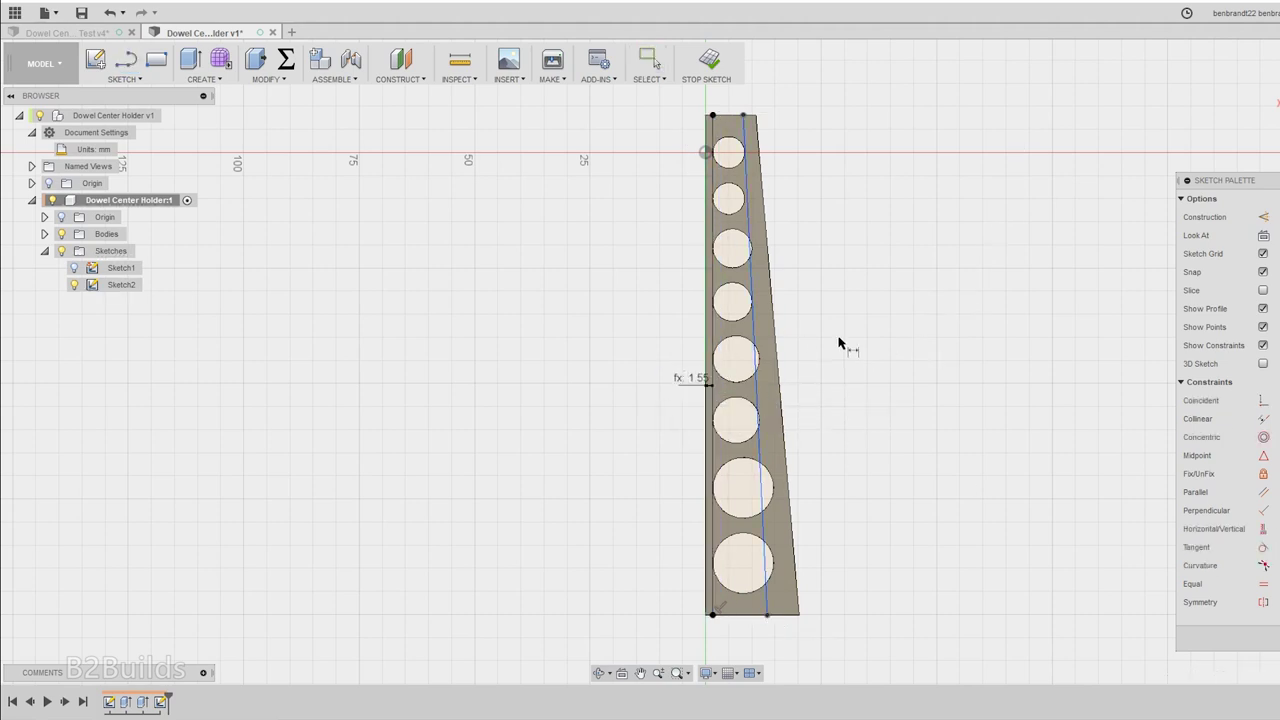
- Make the sloped line parallel to the tapered edge and dimension its distance from that edge as magnet_diameter
{"action": "left_click", "coordinate": [1264, 492]}
{"action": "left_click", "coordinate": [783, 450]}
{"action": "key", "text": "d"}
{"action": "left_click", "coordinate": [763, 420]}
{"action": "left_click", "coordinate": [781, 423]}
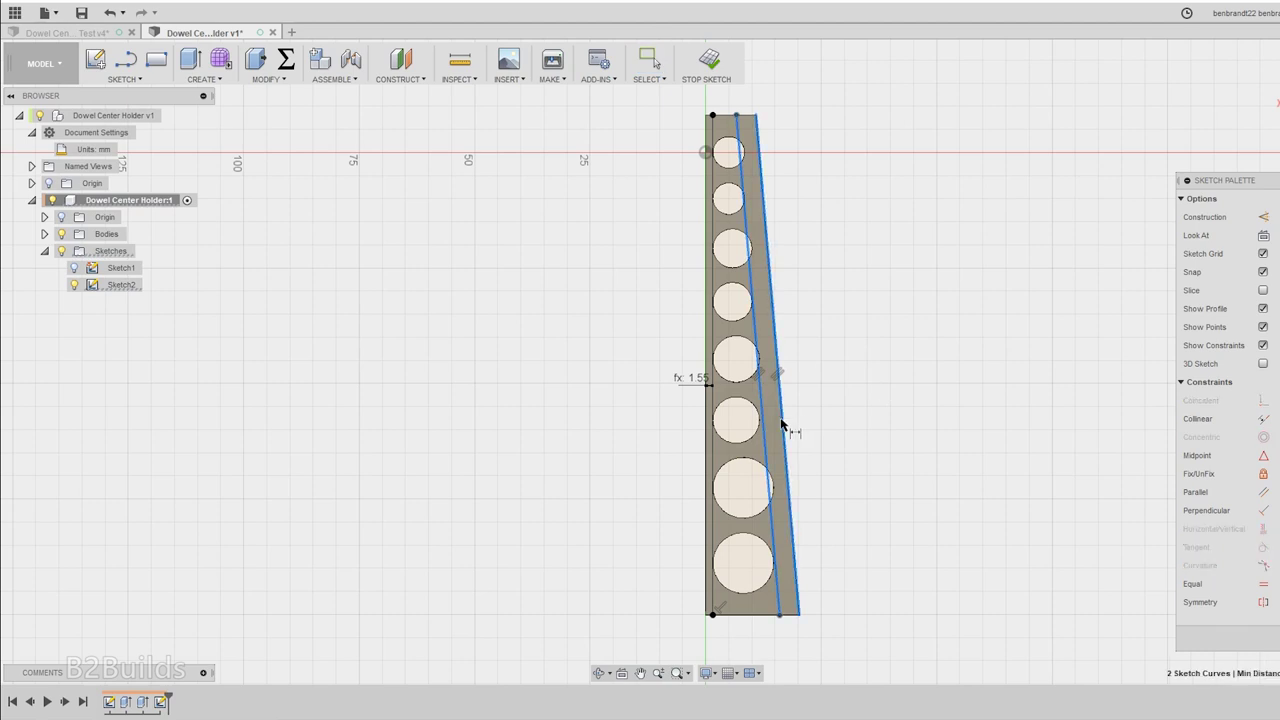
{"action": "left_click", "coordinate": [814, 388]}
{"action": "type", "text": "mag"}
{"action": "key", "text": "Return"}
{"action": "key", "text": "Return"}
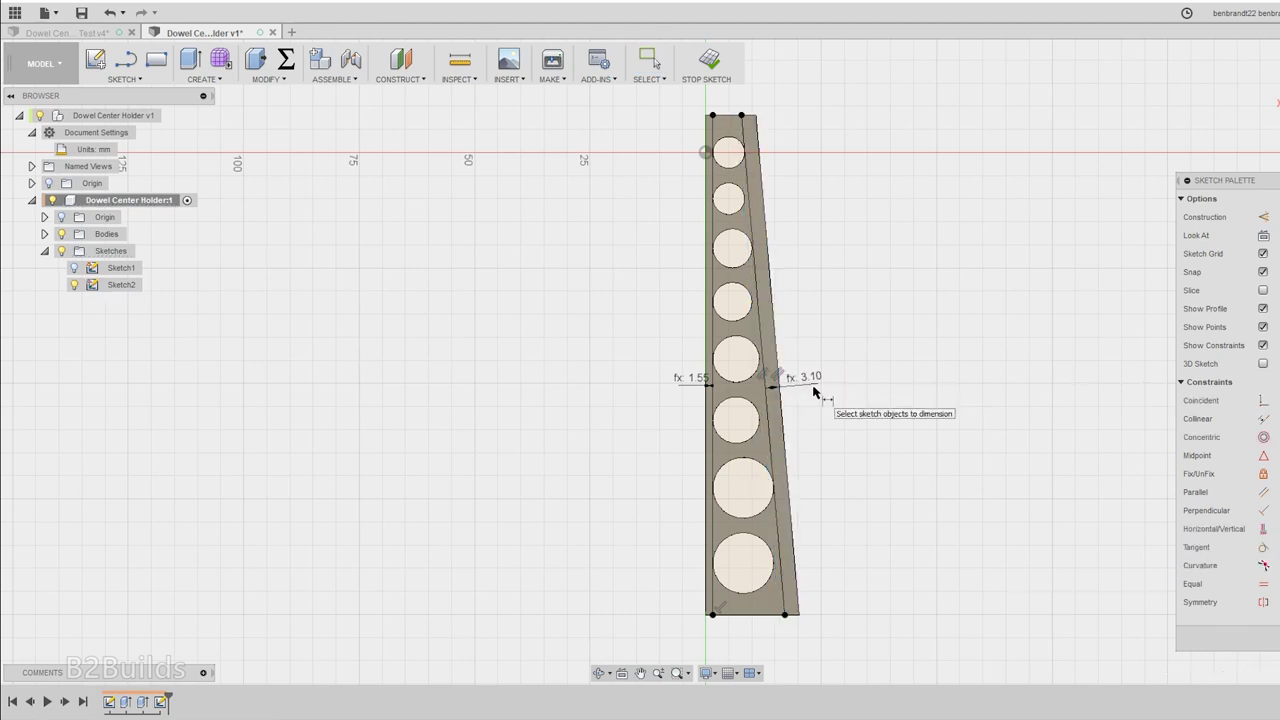
- Extrude the two edge strips on the plate's back face 4 mm
{"action": "key", "text": "e"}
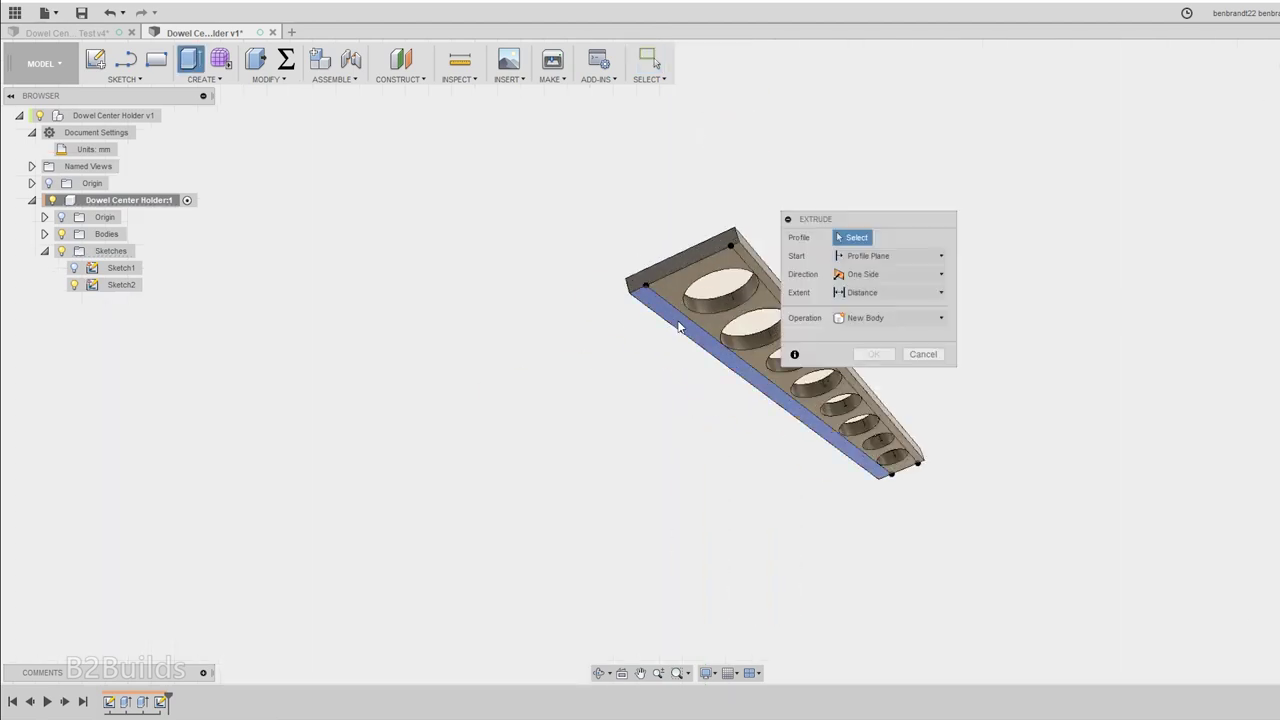
{"action": "left_click", "coordinate": [678, 322]}
{"action": "left_click", "coordinate": [746, 258]}
{"action": "type", "text": "4"}
{"action": "key", "text": "Return"}
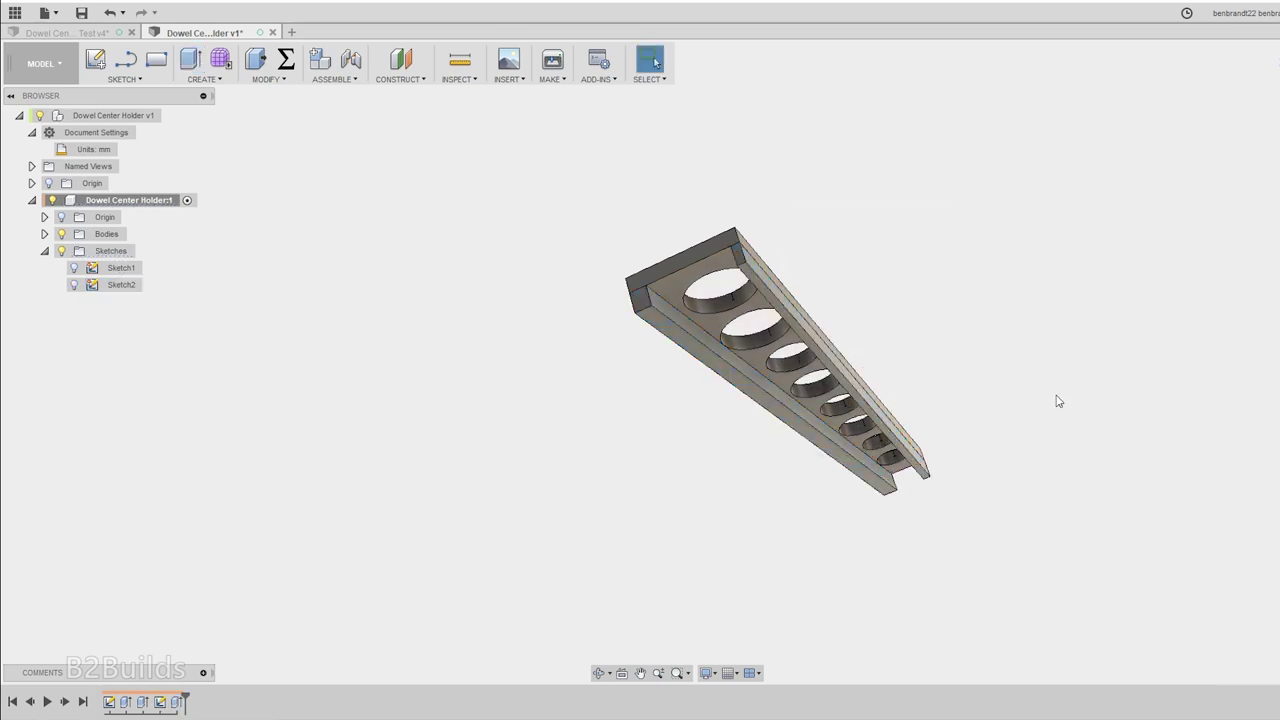
- Change the edge strips' extrusion operation from New Body to Join
{"action": "left_click", "coordinate": [44, 234]}
{"action": "double_click", "coordinate": [176, 702]}
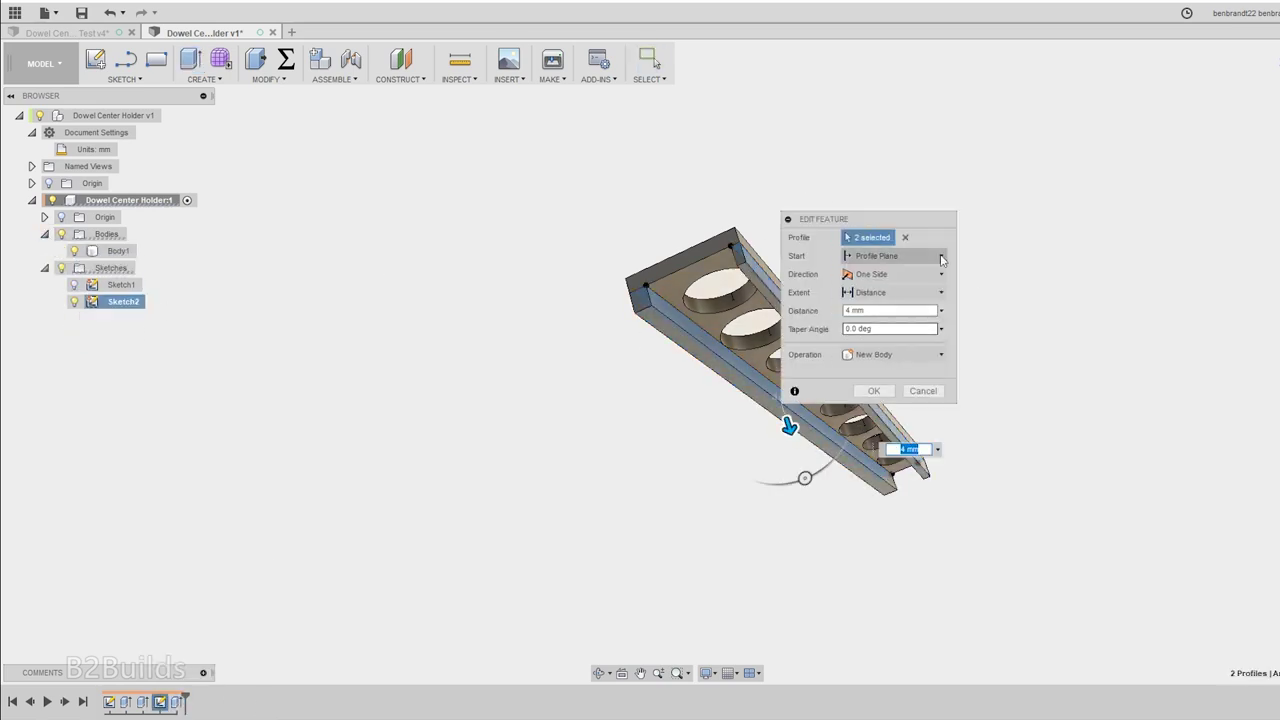
{"action": "left_click", "coordinate": [894, 354]}
{"action": "left_click", "coordinate": [897, 374]}
{"action": "left_click", "coordinate": [874, 391]}
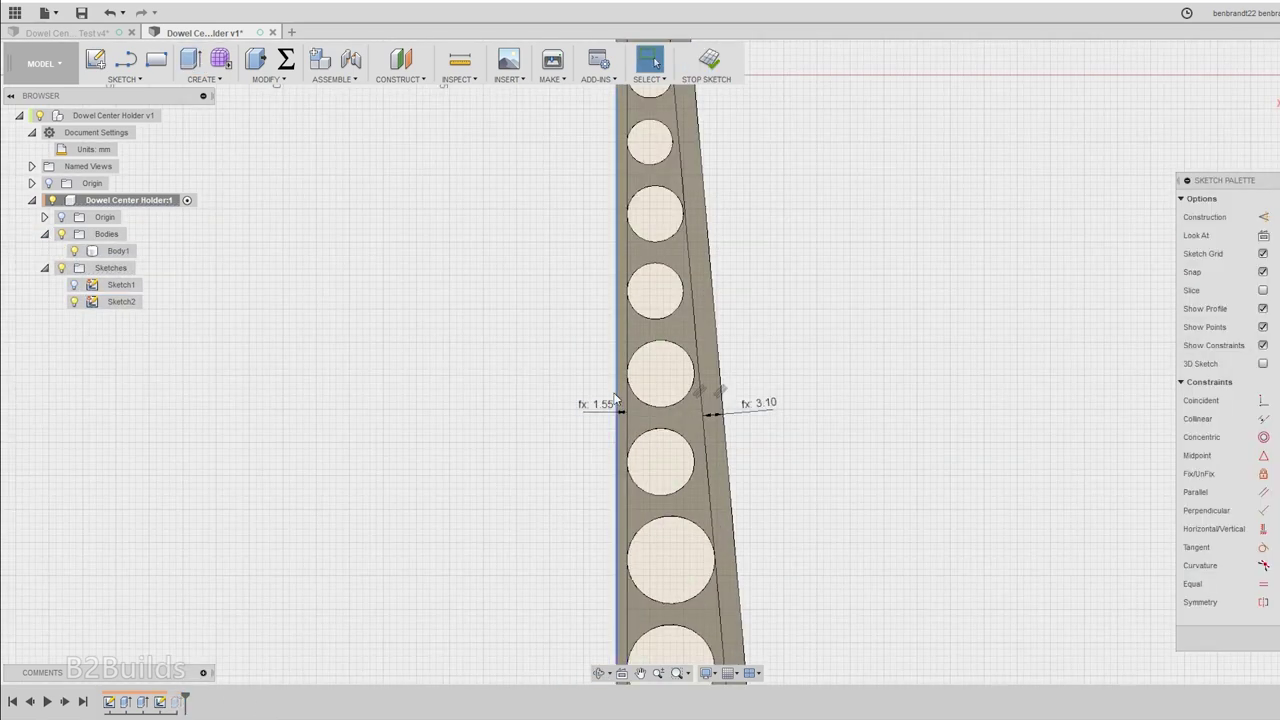
- Set Sketch2's straight-edge strip width to (magnet_diameter / 2) -0.25 and open the tapered strip's width dimension
{"action": "type", "text": "/ 2) -0.25"}
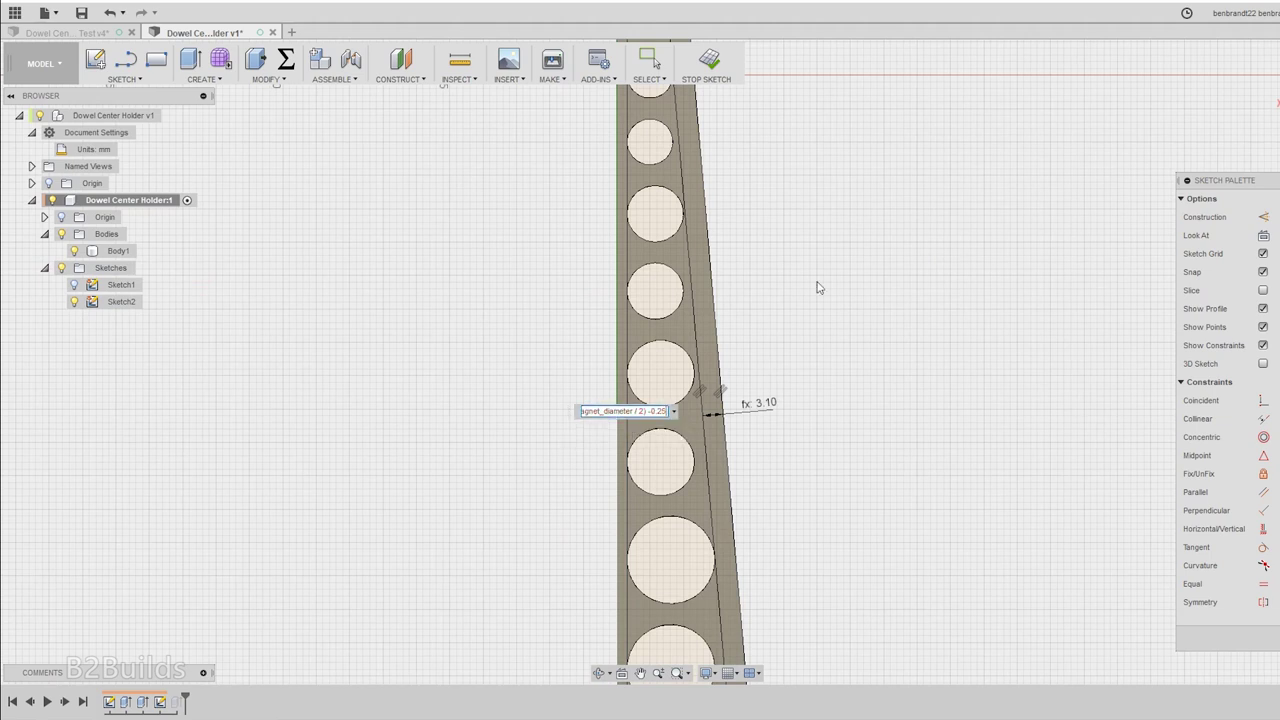
{"action": "key", "text": "Return"}
{"action": "double_click", "coordinate": [760, 403]}
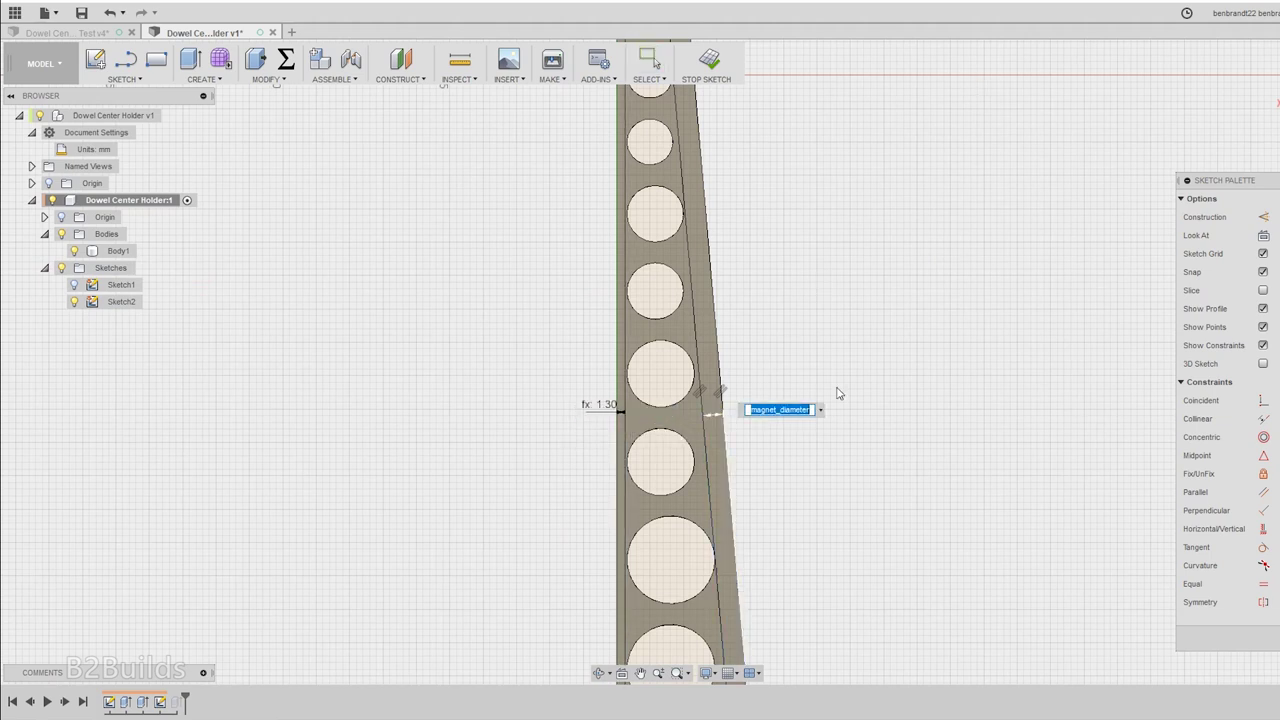
{"action": "key", "text": "Return"}
- Fillet the two long inner edges where the side rails meet the plate with a 3 mm radius
{"action": "scroll", "coordinate": [632, 549], "scroll_direction": "up", "scroll_amount": 5}
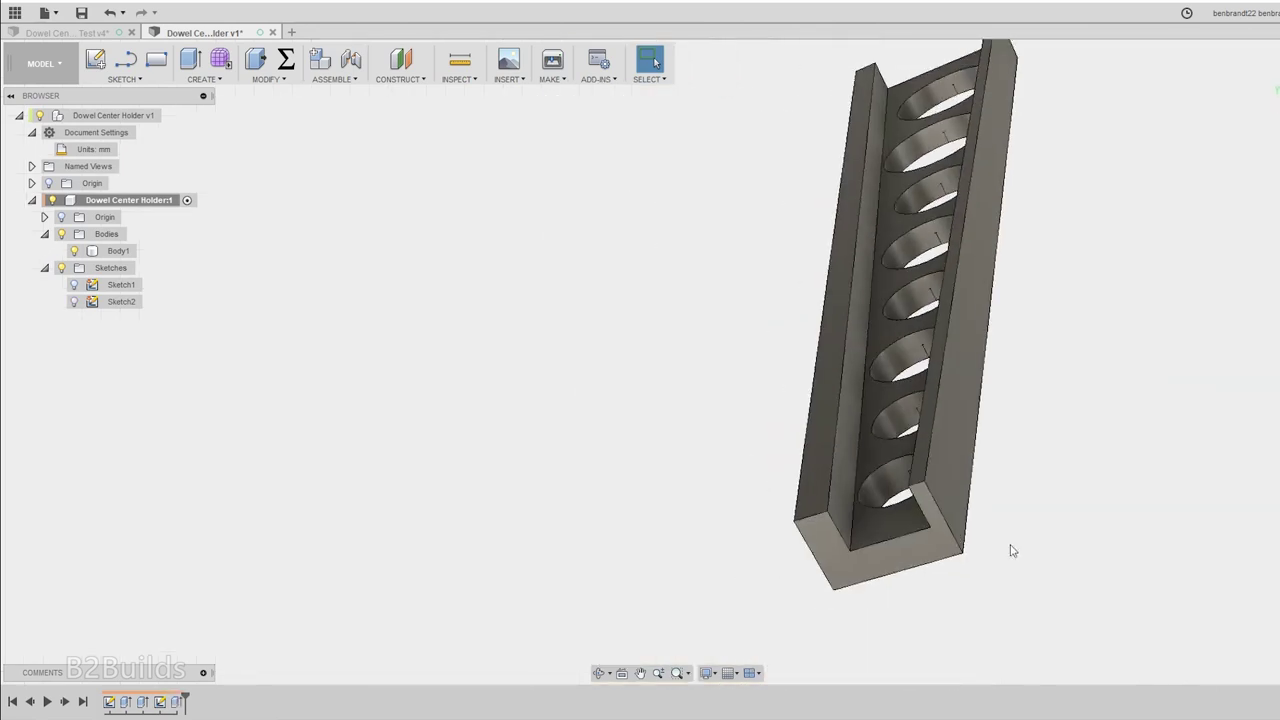
{"action": "key", "text": "f"}
{"action": "left_click", "coordinate": [866, 500]}
{"action": "mouse_move", "coordinate": [1011, 549]}
{"action": "middle_mouse_down", "text": "shift"}
{"action": "mouse_move", "coordinate": [1117, 497]}
{"action": "mouse_move", "coordinate": [1014, 497]}
{"action": "middle_mouse_up", "text": "shift"}
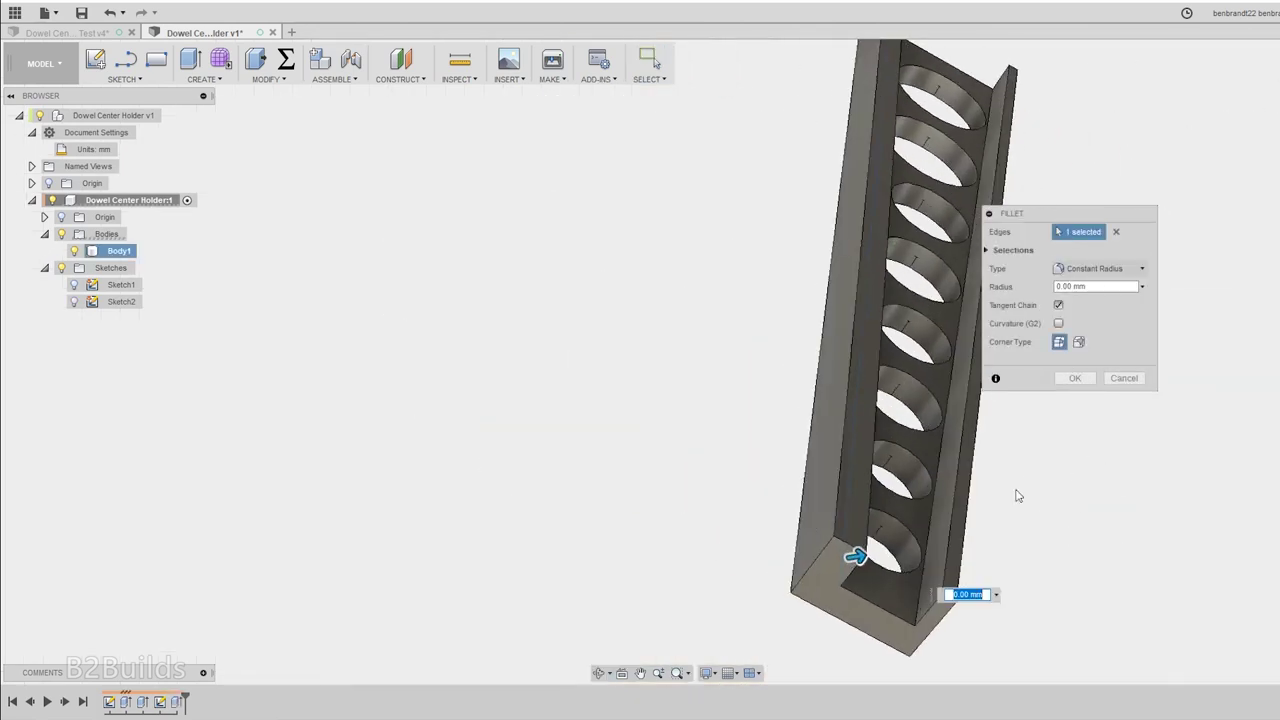
{"action": "left_click", "coordinate": [940, 440]}
{"action": "type", "text": "3"}
{"action": "middle_click_drag", "start_coordinate": [1147, 537], "coordinate": [1117, 451], "text": "shift"}
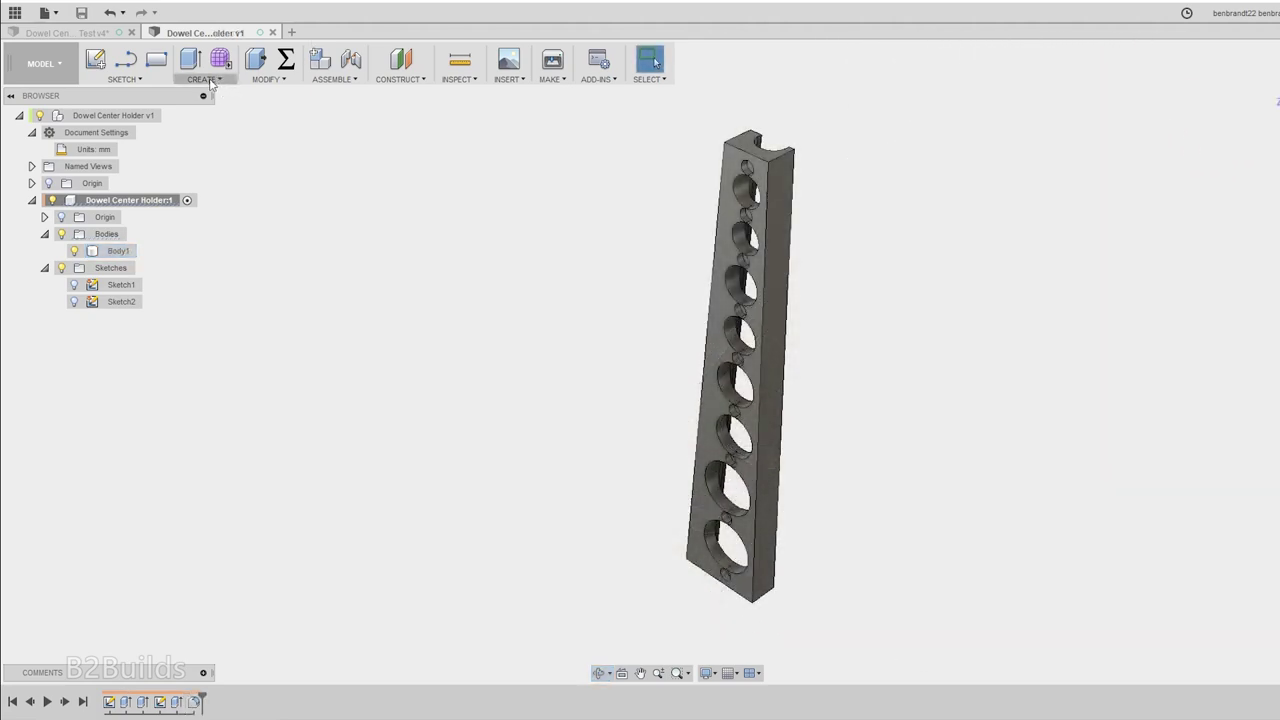
- Mirror the whole holder body about its long straight side face, using the Bodies pattern type
{"action": "left_click", "coordinate": [213, 80]}
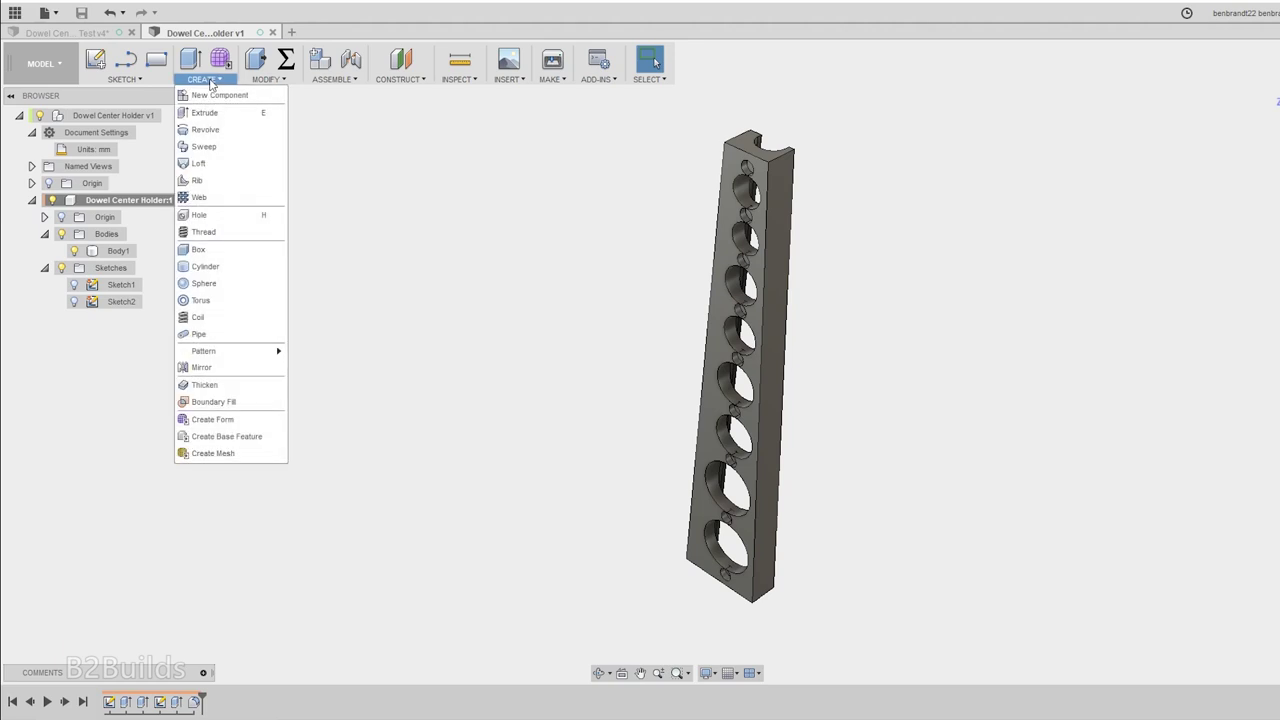
{"action": "left_click", "coordinate": [258, 369]}
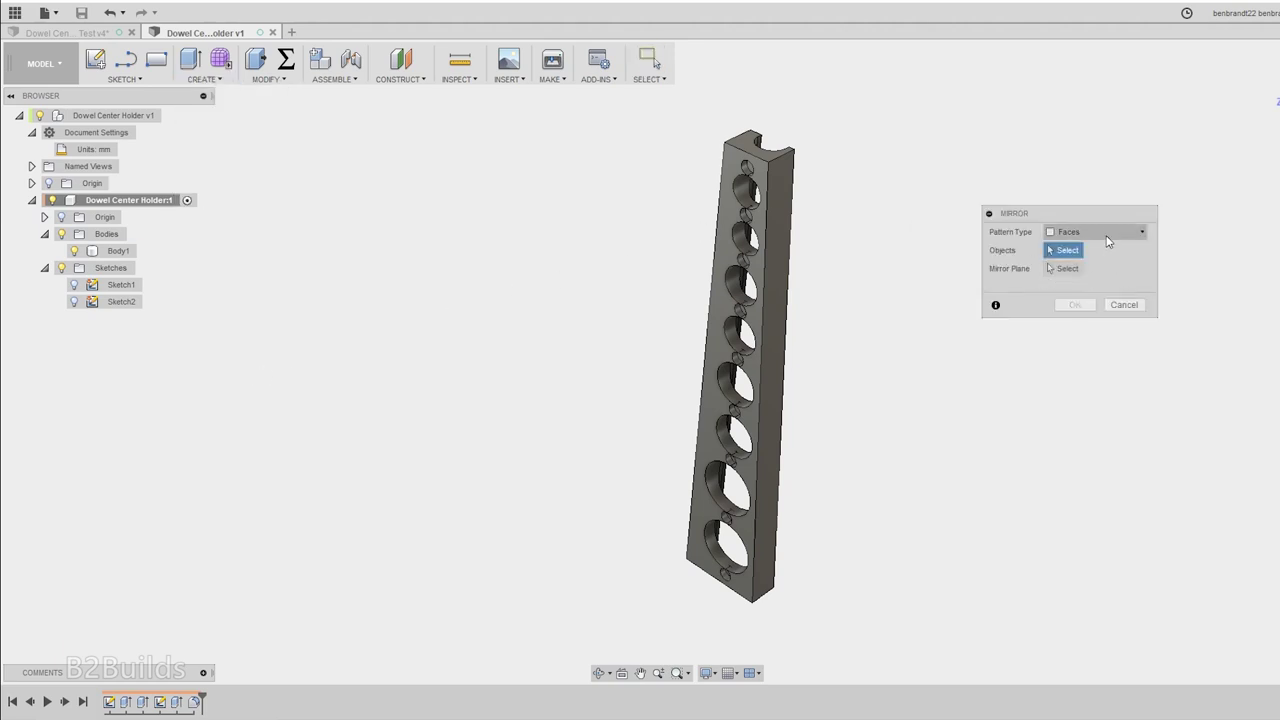
{"action": "left_click", "coordinate": [1107, 236]}
{"action": "left_click", "coordinate": [1110, 264]}
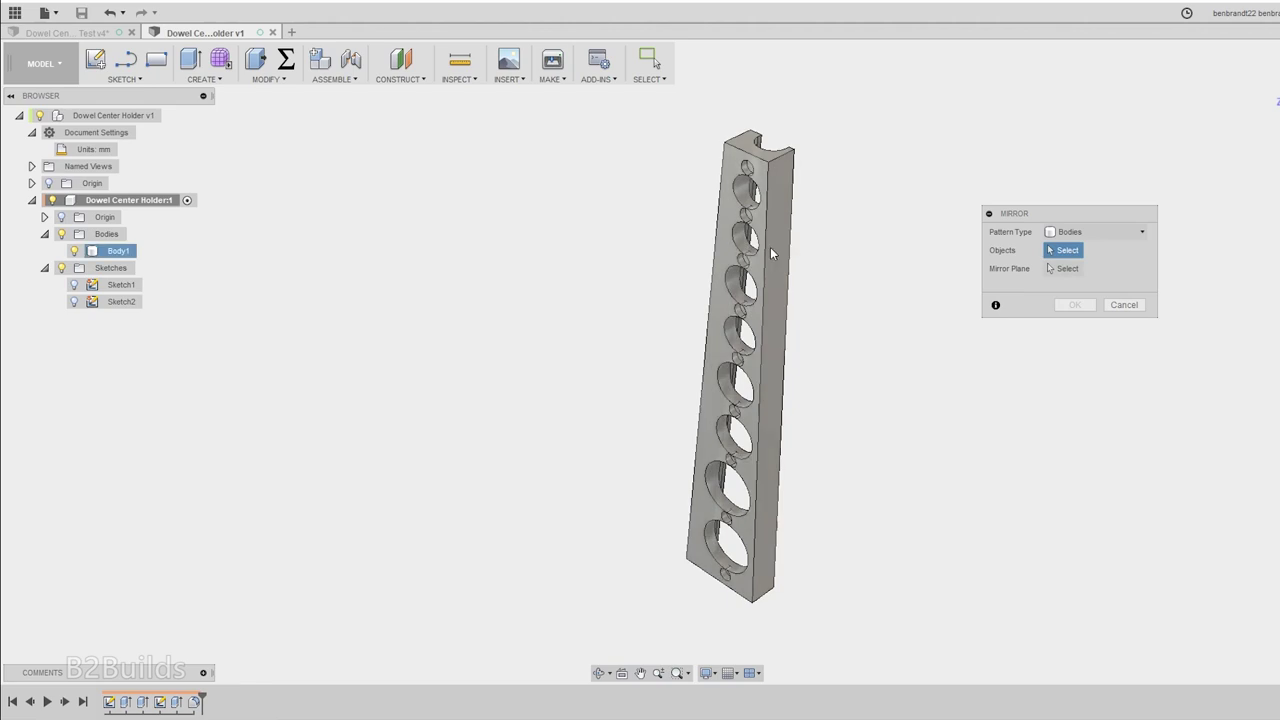
{"action": "left_click", "coordinate": [786, 251]}
{"action": "left_click", "coordinate": [788, 262]}
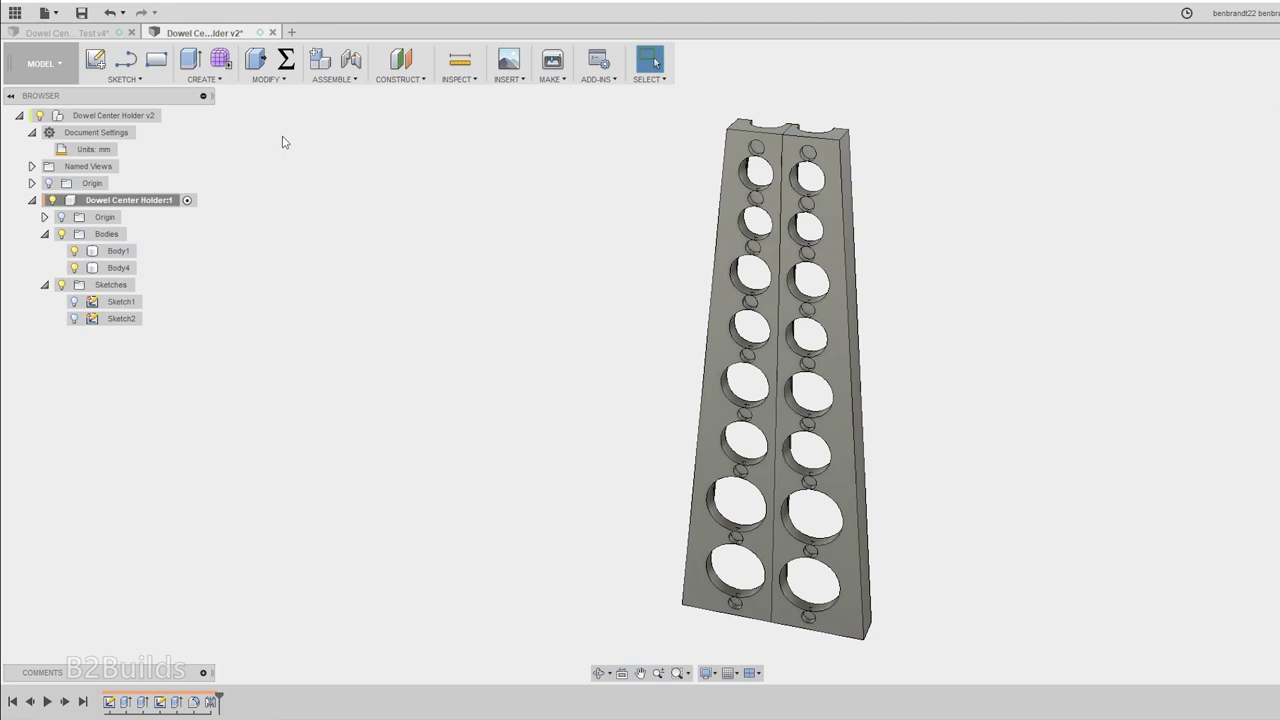
- Combine the original and mirrored bodies into one with the Join operation
{"action": "left_click", "coordinate": [284, 80]}
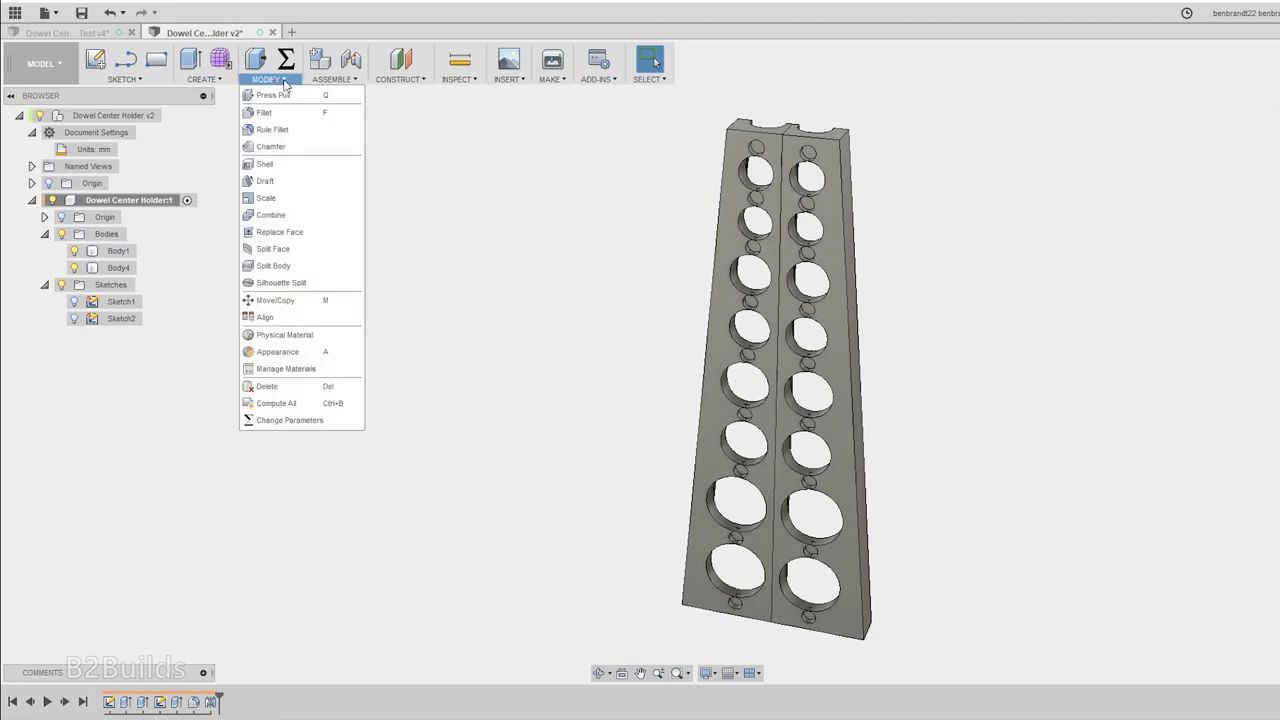
{"action": "left_click", "coordinate": [275, 219]}
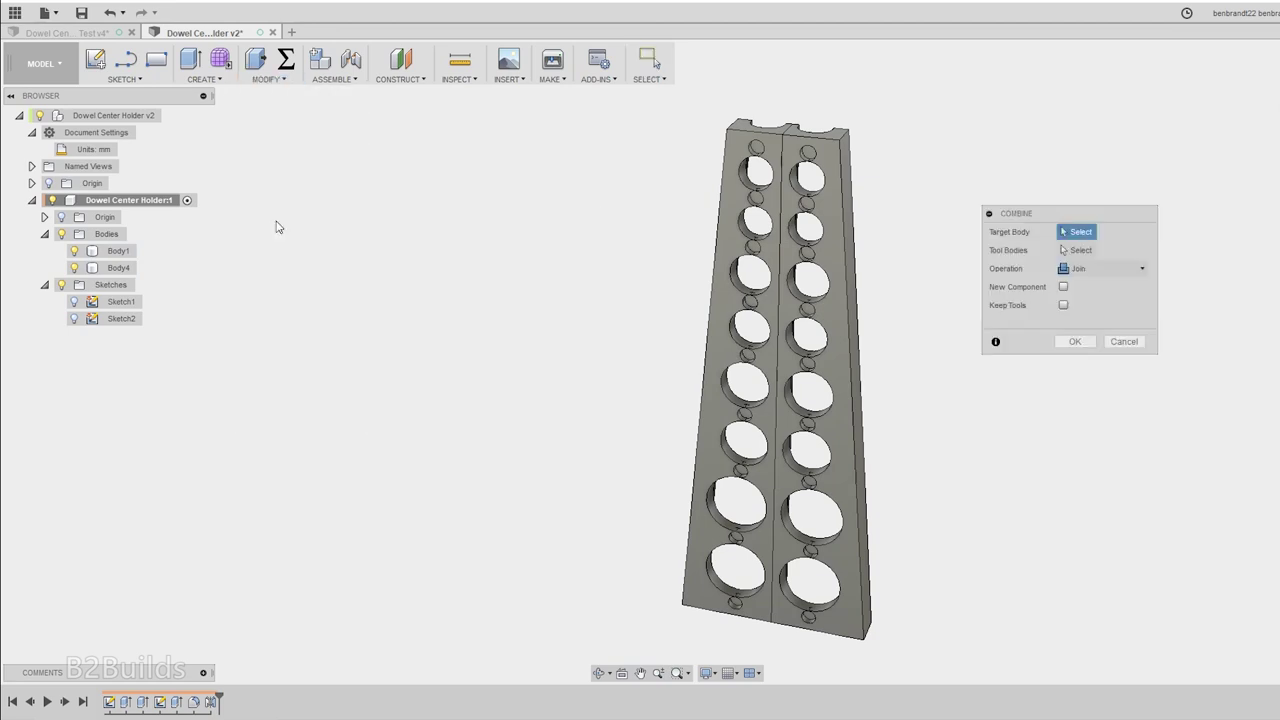
{"action": "left_click", "coordinate": [762, 190]}
{"action": "left_click", "coordinate": [830, 200]}
{"action": "left_click", "coordinate": [1074, 341]}
- In a new sketch on the front face, draw a large circle centred on the vertical axis above the plate's narrow end
{"action": "mouse_move", "coordinate": [949, 551]}
{"action": "middle_mouse_down", "text": "shift"}
{"action": "mouse_move", "coordinate": [954, 534]}
{"action": "mouse_move", "coordinate": [911, 487]}
{"action": "mouse_move", "coordinate": [906, 526]}
{"action": "mouse_move", "coordinate": [943, 480]}
{"action": "mouse_move", "coordinate": [979, 477]}
{"action": "mouse_move", "coordinate": [1003, 443]}
{"action": "mouse_move", "coordinate": [951, 460]}
{"action": "mouse_move", "coordinate": [932, 492]}
{"action": "mouse_move", "coordinate": [906, 494]}
{"action": "mouse_move", "coordinate": [909, 523]}
{"action": "mouse_move", "coordinate": [923, 377]}
{"action": "mouse_move", "coordinate": [968, 388]}
{"action": "mouse_move", "coordinate": [928, 386]}
{"action": "middle_mouse_up", "text": "shift"}
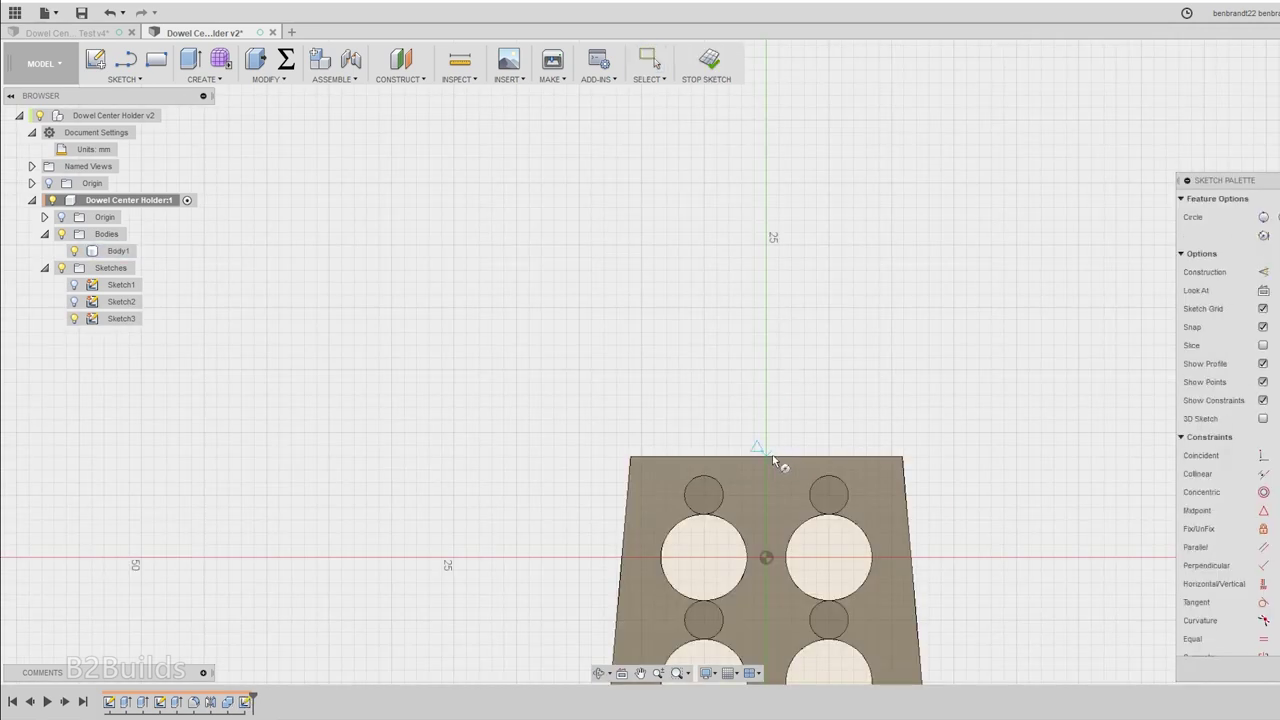
{"action": "left_click", "coordinate": [766, 395]}
{"action": "left_click", "coordinate": [880, 423]}
{"action": "key", "text": "Escape"}
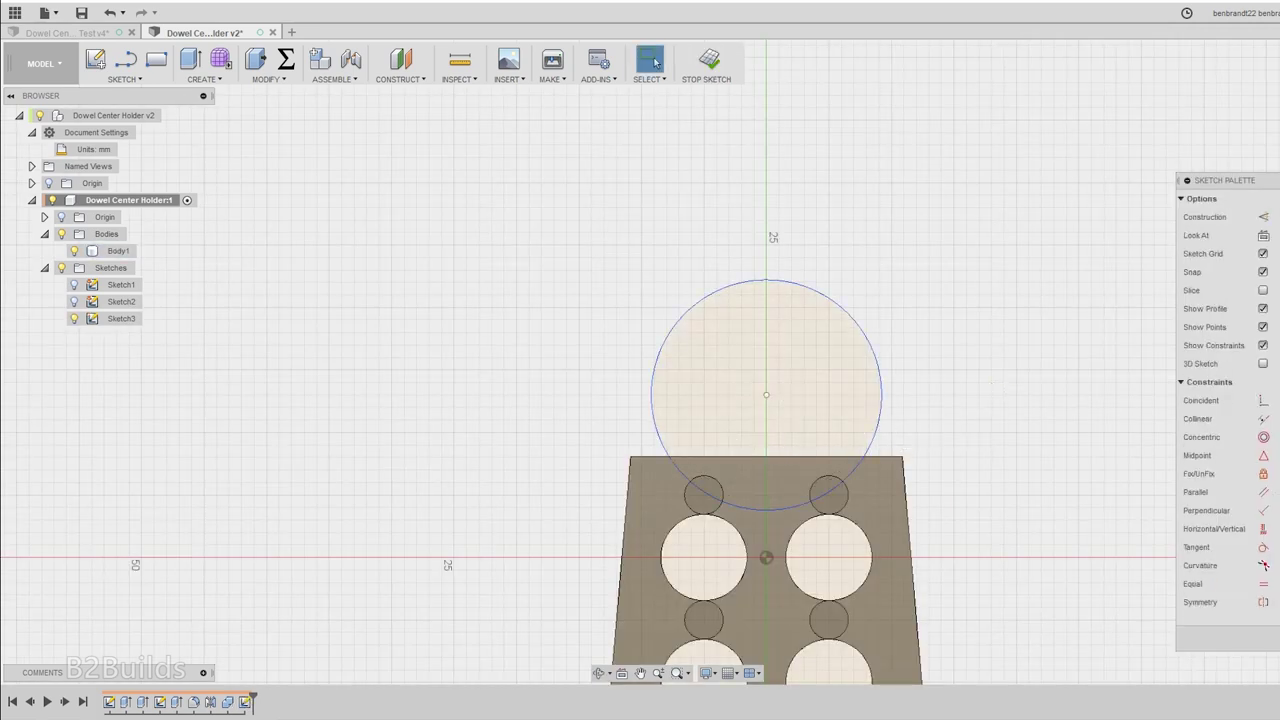
- Make the large circle tangent to both tapered sides and move its centre up the vertical axis, clear of the plate
{"action": "mouse_move", "coordinate": [766, 395]}
{"action": "left_mouse_down"}
{"action": "mouse_move", "coordinate": [771, 237]}
{"action": "mouse_move", "coordinate": [769, 603]}
{"action": "mouse_move", "coordinate": [766, 558]}
{"action": "left_mouse_up"}
{"action": "left_click", "coordinate": [655, 62]}
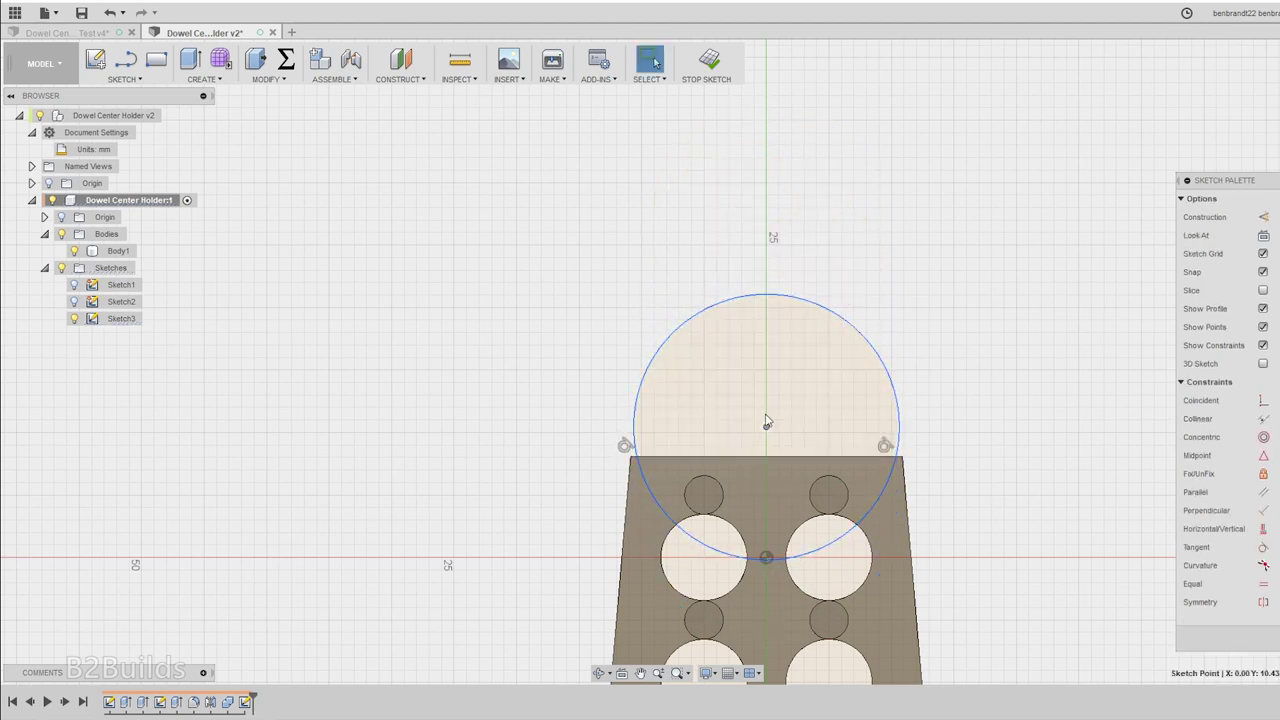
{"action": "left_click_drag", "start_coordinate": [766, 421], "coordinate": [766, 323]}
- Draw a concentric circle 15 mm in diameter inside the large circle
{"action": "key", "text": "c"}
{"action": "left_click", "coordinate": [766, 325]}
{"action": "type", "text": "15"}
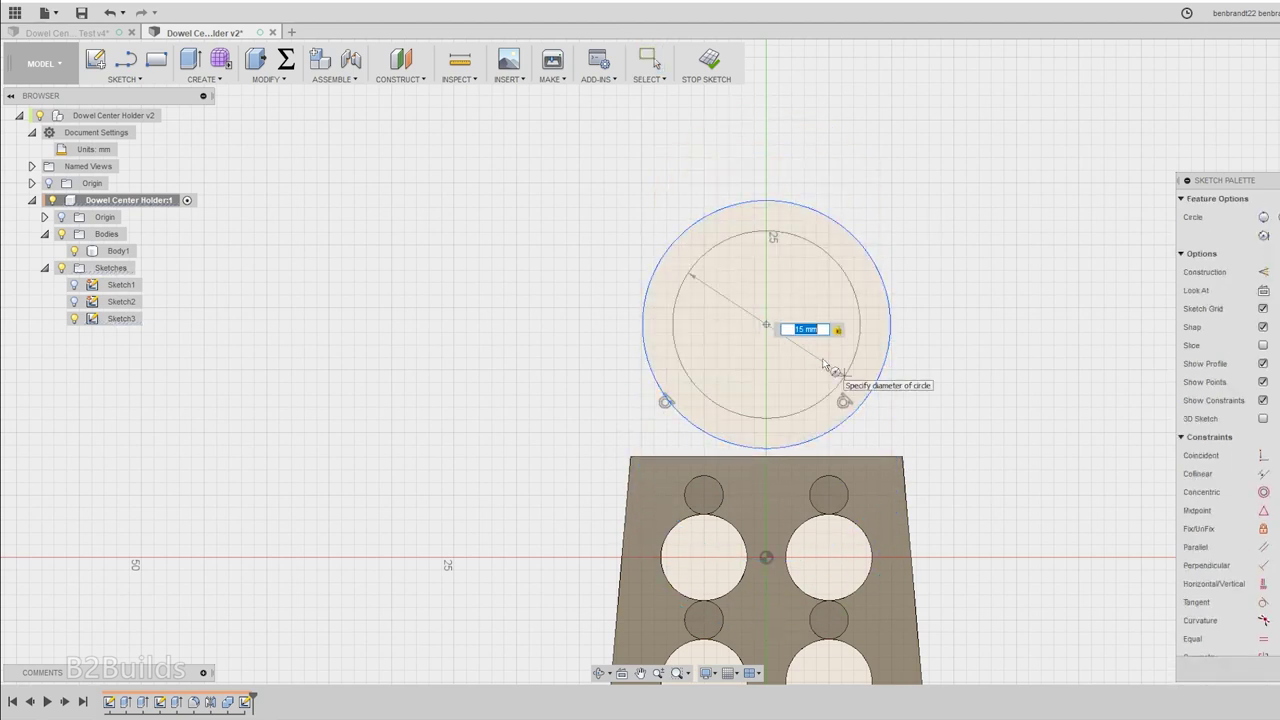
{"action": "key", "text": "Return"}
{"action": "key", "text": "Escape"}
- Dimension the gap between the two circles as 4 mm and make the inner circle tangent to the plate's narrow end edge
{"action": "left_click", "coordinate": [891, 334]}
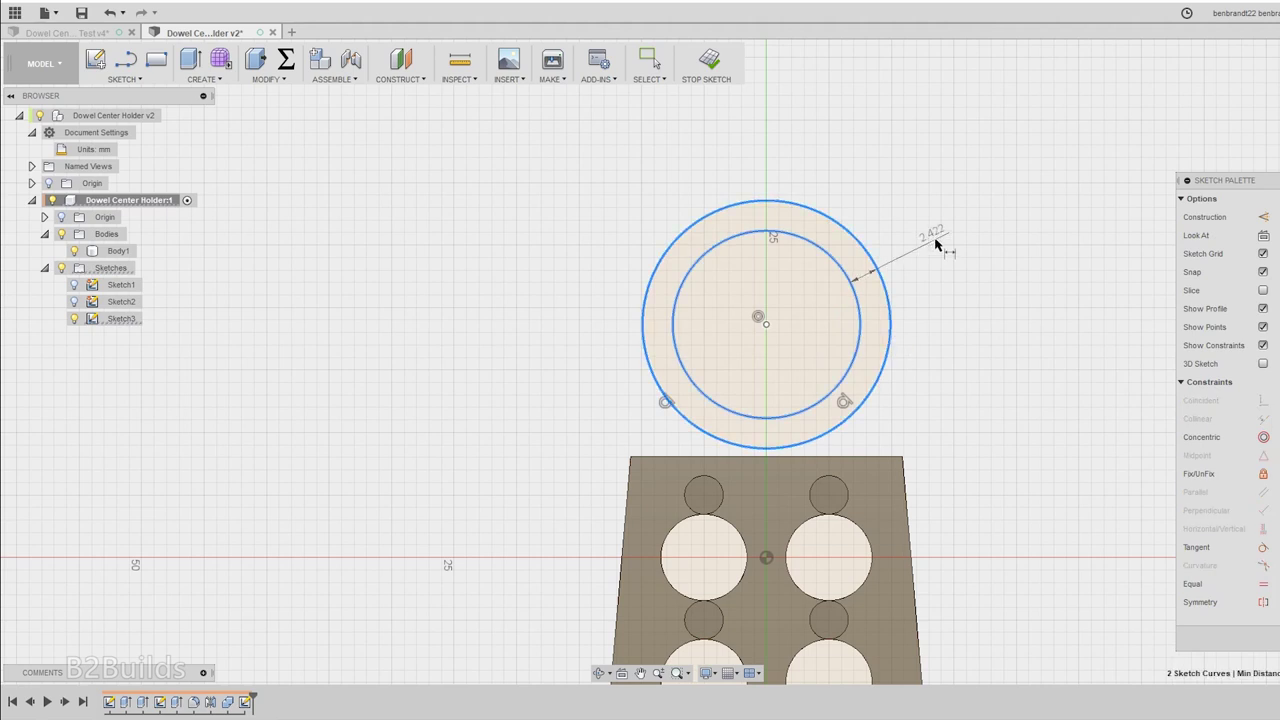
{"action": "left_click", "coordinate": [943, 236]}
{"action": "type", "text": "4"}
{"action": "key", "text": "Return"}
{"action": "key", "text": "Escape"}
{"action": "left_click", "coordinate": [783, 432]}
{"action": "left_click_drag", "start_coordinate": [783, 447], "coordinate": [788, 502]}
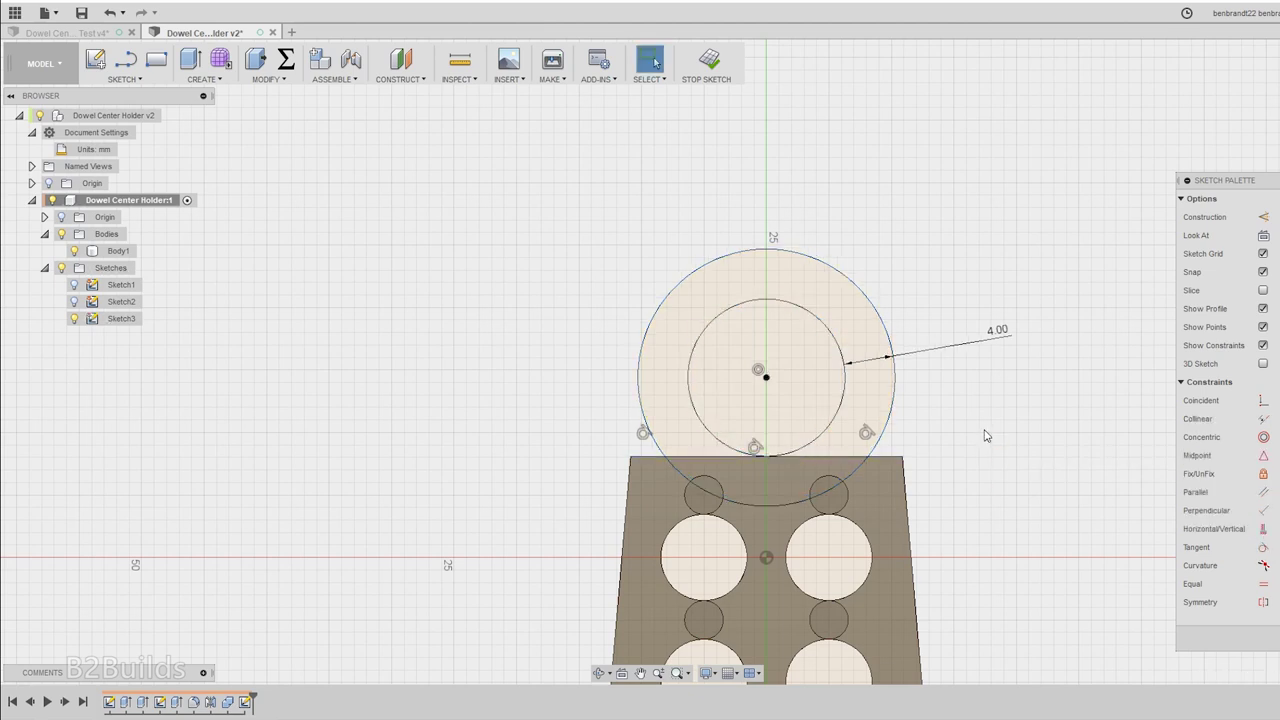
- Draw lines from the plate's two narrow-end corners to the outer circle and make them tangent to it
{"action": "key", "text": "l"}
{"action": "left_click", "coordinate": [630, 457]}
{"action": "left_click", "coordinate": [639, 398]}
{"action": "left_click", "coordinate": [902, 456]}
{"action": "left_click", "coordinate": [892, 407]}
{"action": "key", "text": "Escape"}
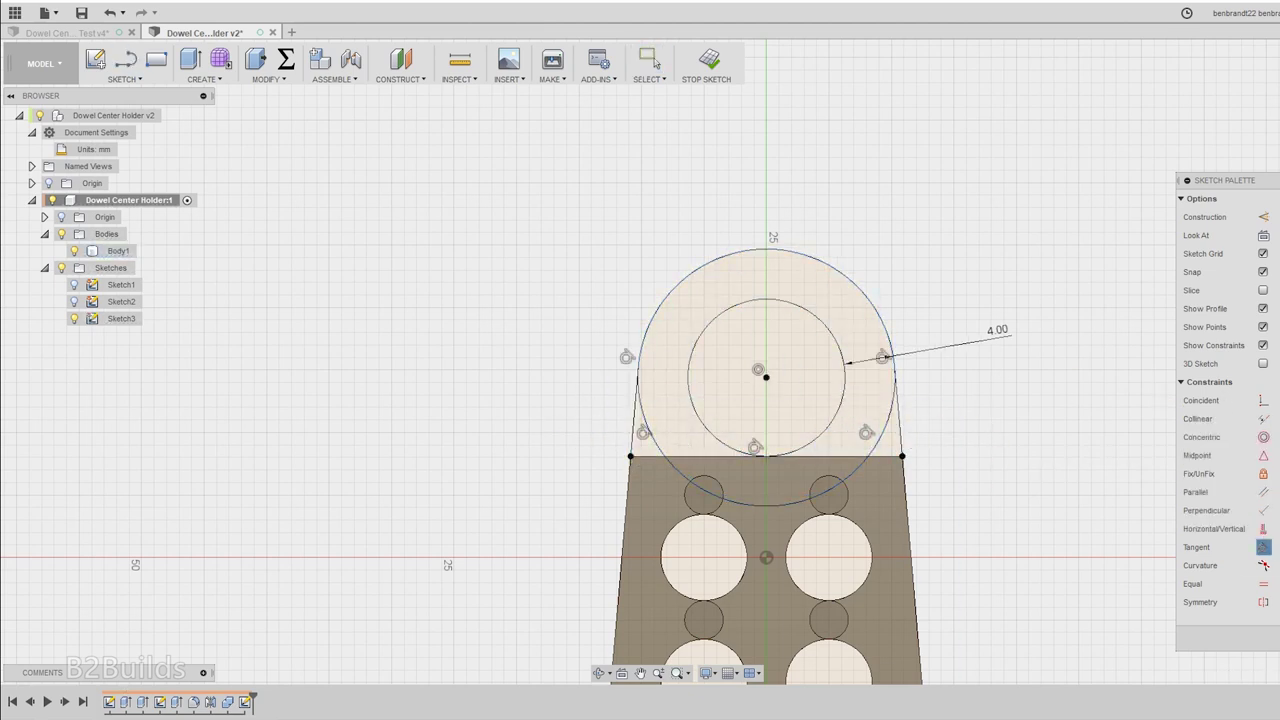
- Extrude the ring and both side corner profiles up to the plate's opposite-face corner, joined to the plate
{"action": "key", "text": "e"}
{"action": "left_click", "coordinate": [929, 329]}
{"action": "left_click", "coordinate": [897, 388]}
{"action": "left_click", "coordinate": [692, 309]}
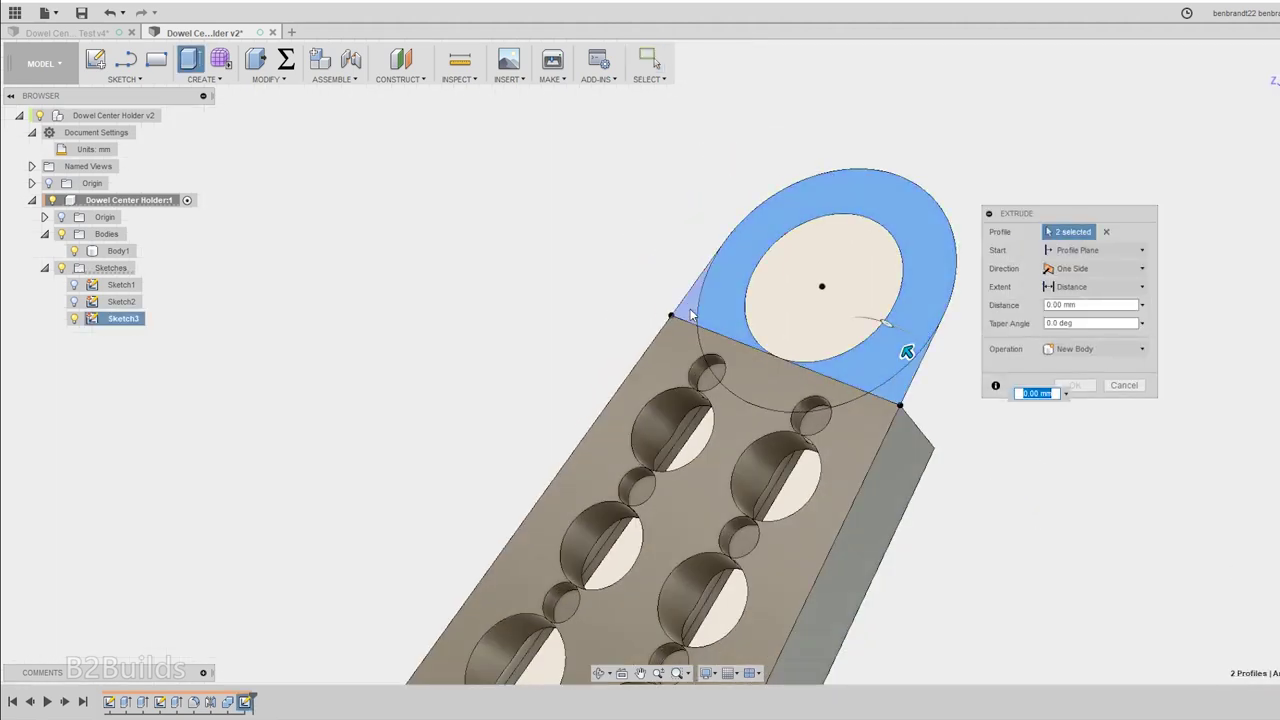
{"action": "scroll", "coordinate": [603, 385], "scroll_direction": "down", "scroll_amount": 3}
{"action": "mouse_move", "coordinate": [692, 309]}
{"action": "middle_mouse_down", "text": "shift"}
{"action": "mouse_move", "coordinate": [603, 385]}
{"action": "mouse_move", "coordinate": [507, 362]}
{"action": "middle_mouse_up", "text": "shift"}
{"action": "left_click_drag", "start_coordinate": [507, 300], "coordinate": [545, 342]}
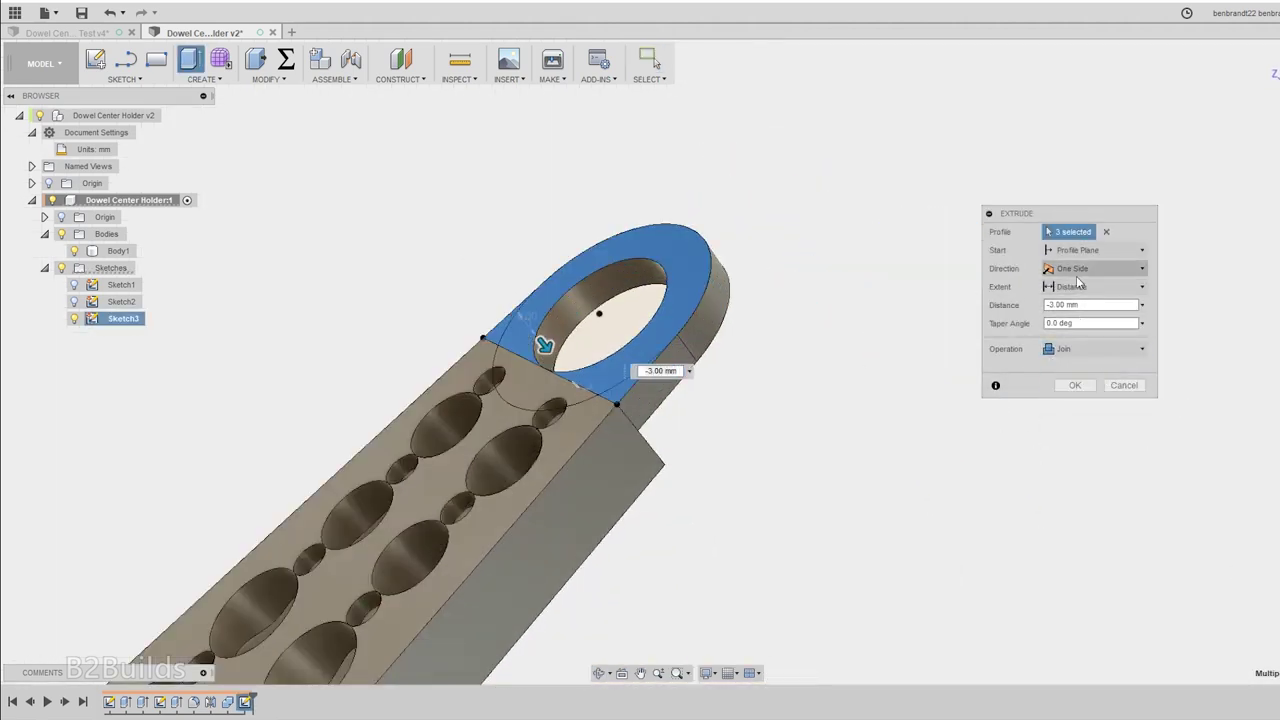
{"action": "left_click", "coordinate": [1080, 286]}
{"action": "left_click", "coordinate": [1072, 322]}
{"action": "left_click", "coordinate": [664, 464]}
{"action": "left_click", "coordinate": [1075, 423]}
- Roll the design history back to just before the fillet that rounds the back channel
{"action": "middle_click_drag", "start_coordinate": [731, 474], "coordinate": [788, 426], "text": "shift"}
{"action": "scroll", "coordinate": [788, 426], "scroll_direction": "up", "scroll_amount": 3}
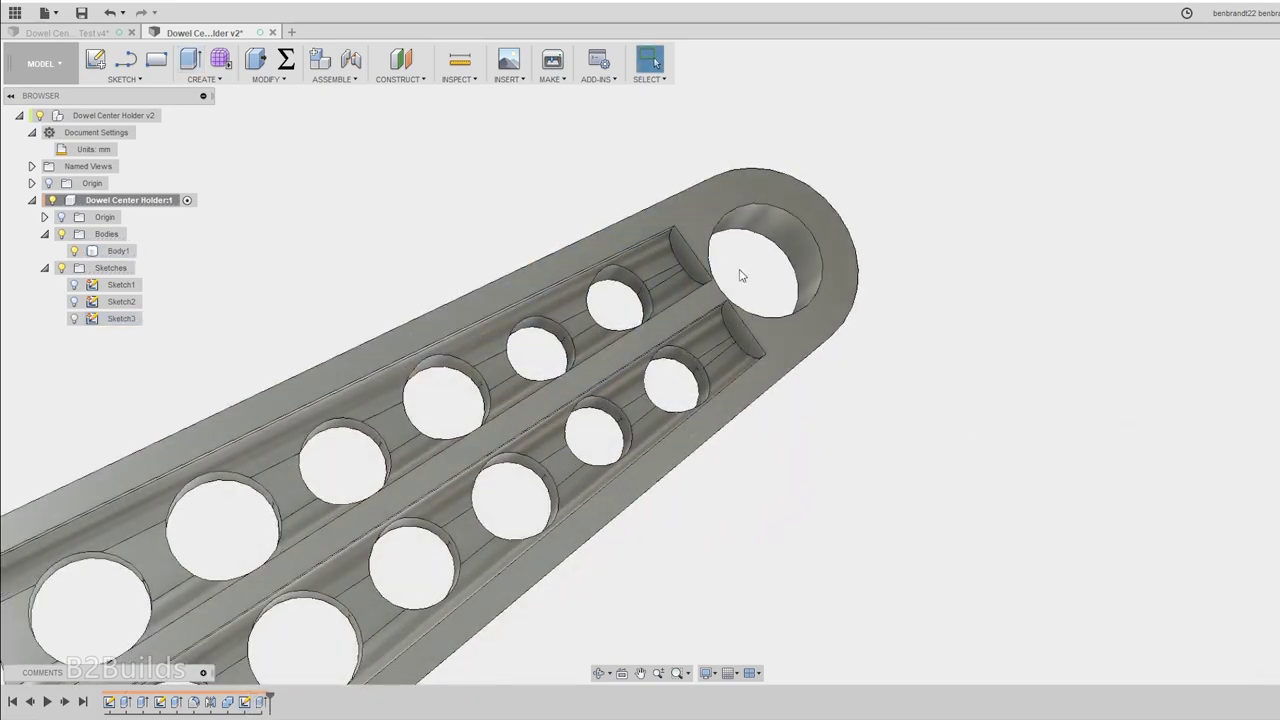
{"action": "scroll", "coordinate": [740, 274], "scroll_direction": "up", "scroll_amount": 3}
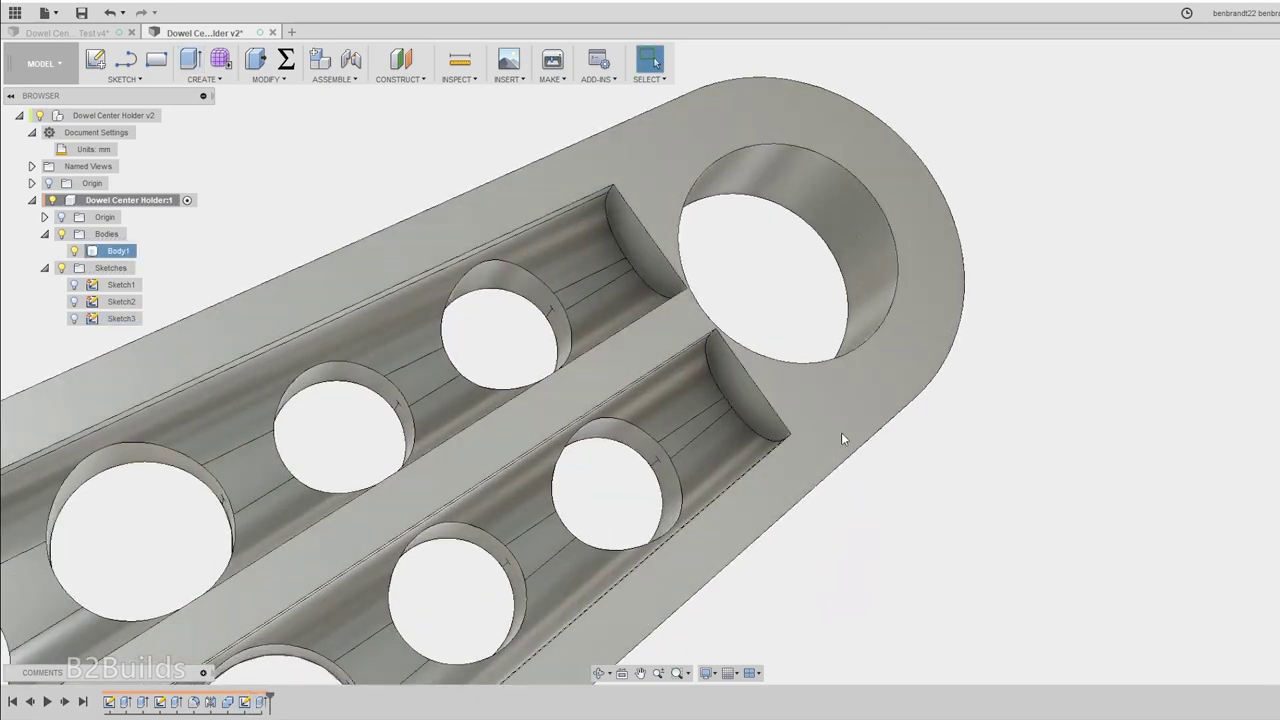
{"action": "middle_click_drag", "start_coordinate": [843, 434], "coordinate": [944, 435], "text": "shift"}
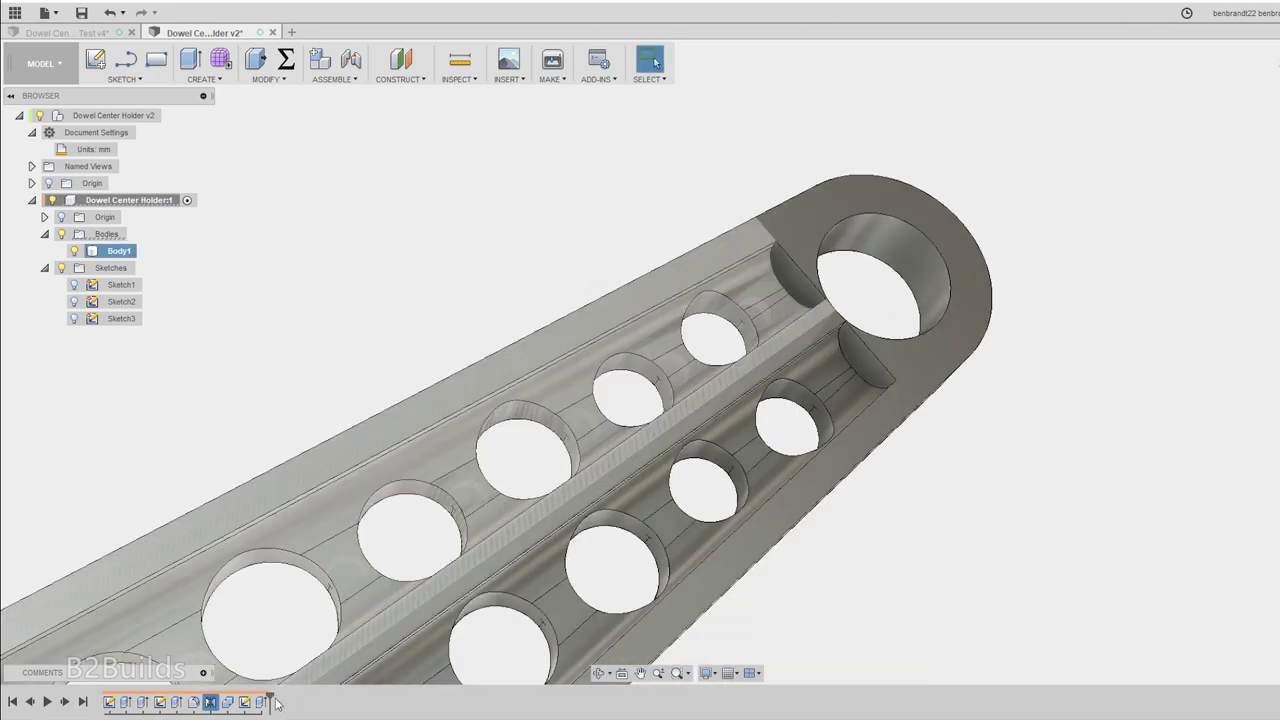
{"action": "left_click_drag", "start_coordinate": [270, 697], "coordinate": [218, 697]}
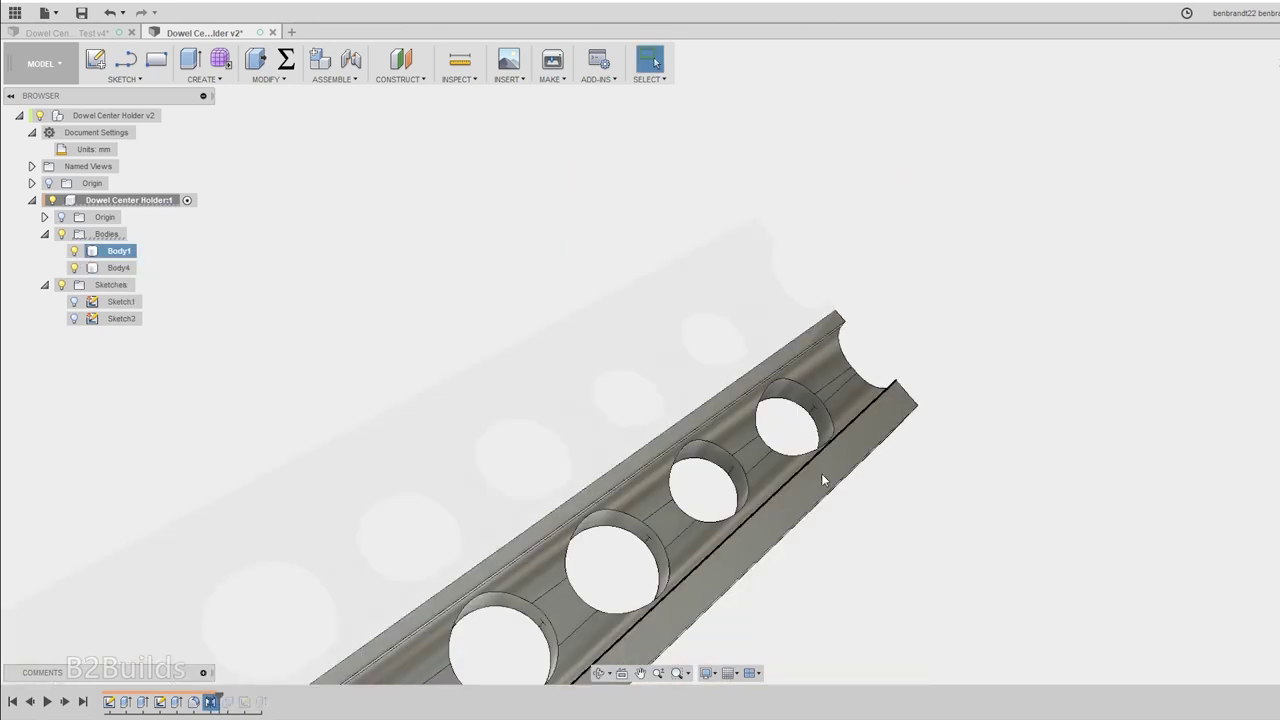
{"action": "scroll", "coordinate": [1036, 367], "scroll_direction": "up", "scroll_amount": 5}
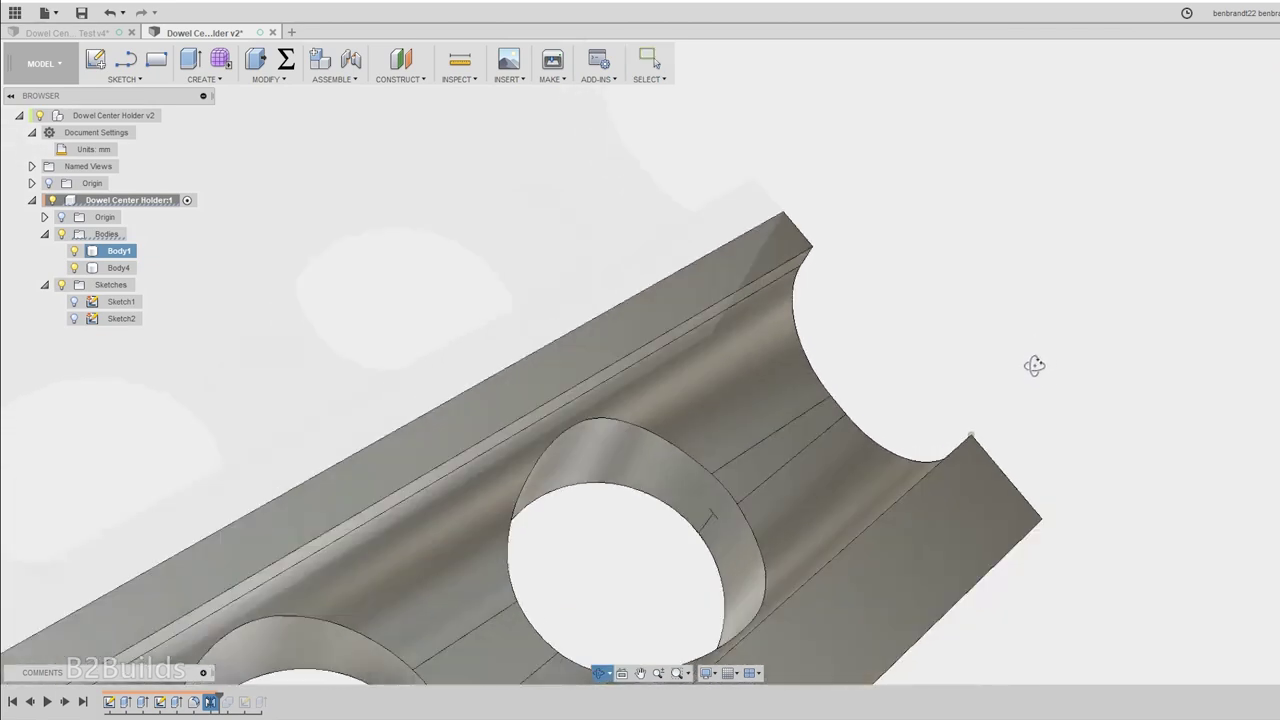
{"action": "left_click_drag", "start_coordinate": [210, 701], "coordinate": [185, 697]}
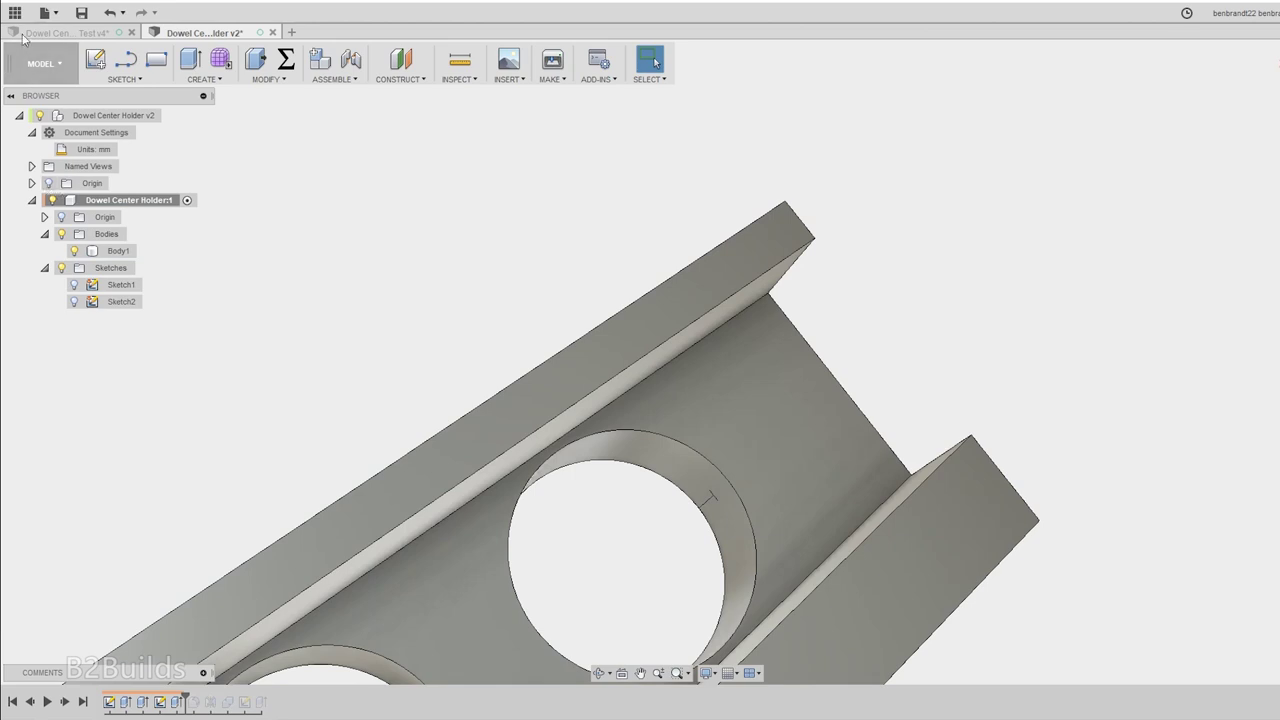
- Sketch a line across the channel floor, between the narrow-end edge and the nearest hole
{"action": "left_click", "coordinate": [96, 59]}
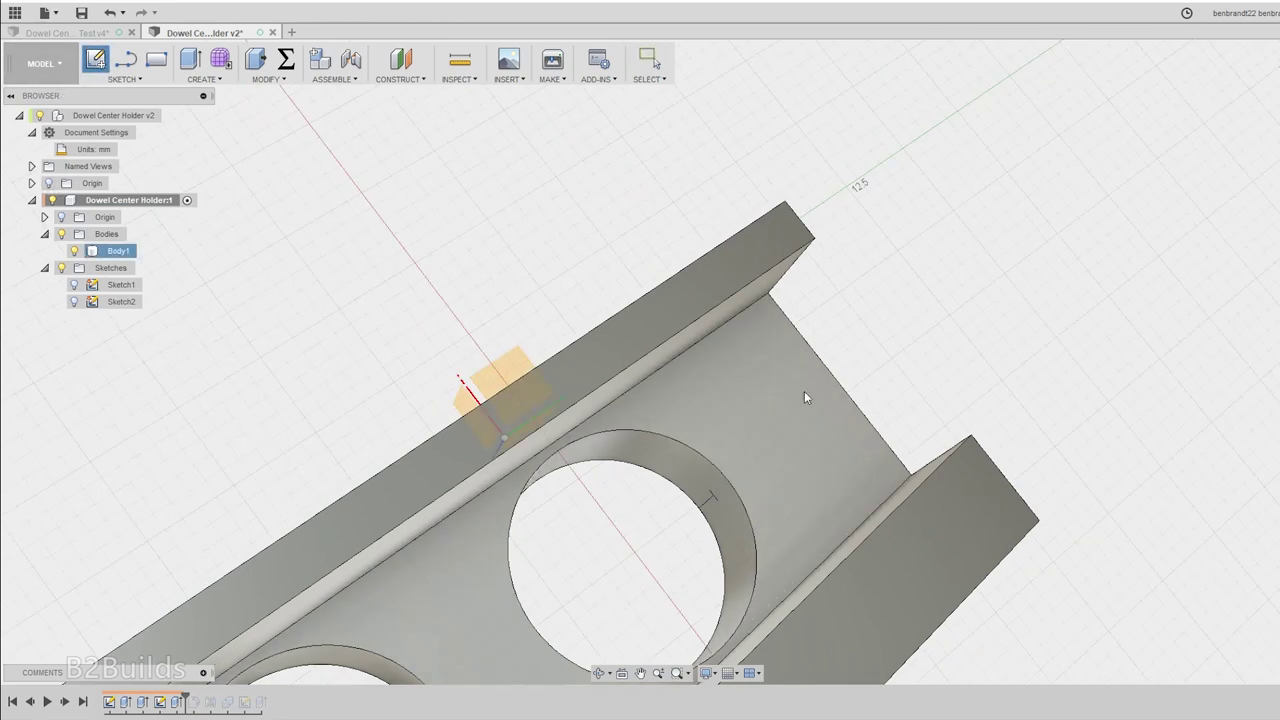
{"action": "left_click", "coordinate": [804, 391]}
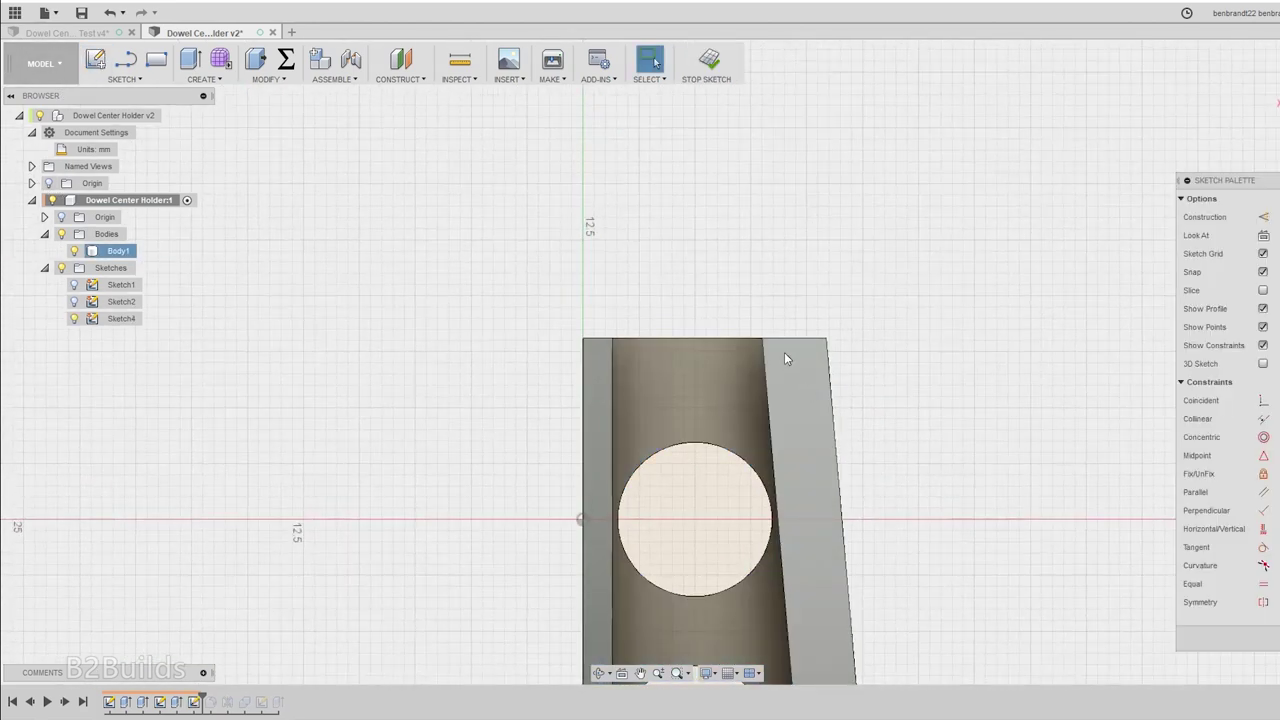
{"action": "key", "text": "l"}
{"action": "left_click", "coordinate": [612, 396]}
{"action": "left_click", "coordinate": [767, 405]}
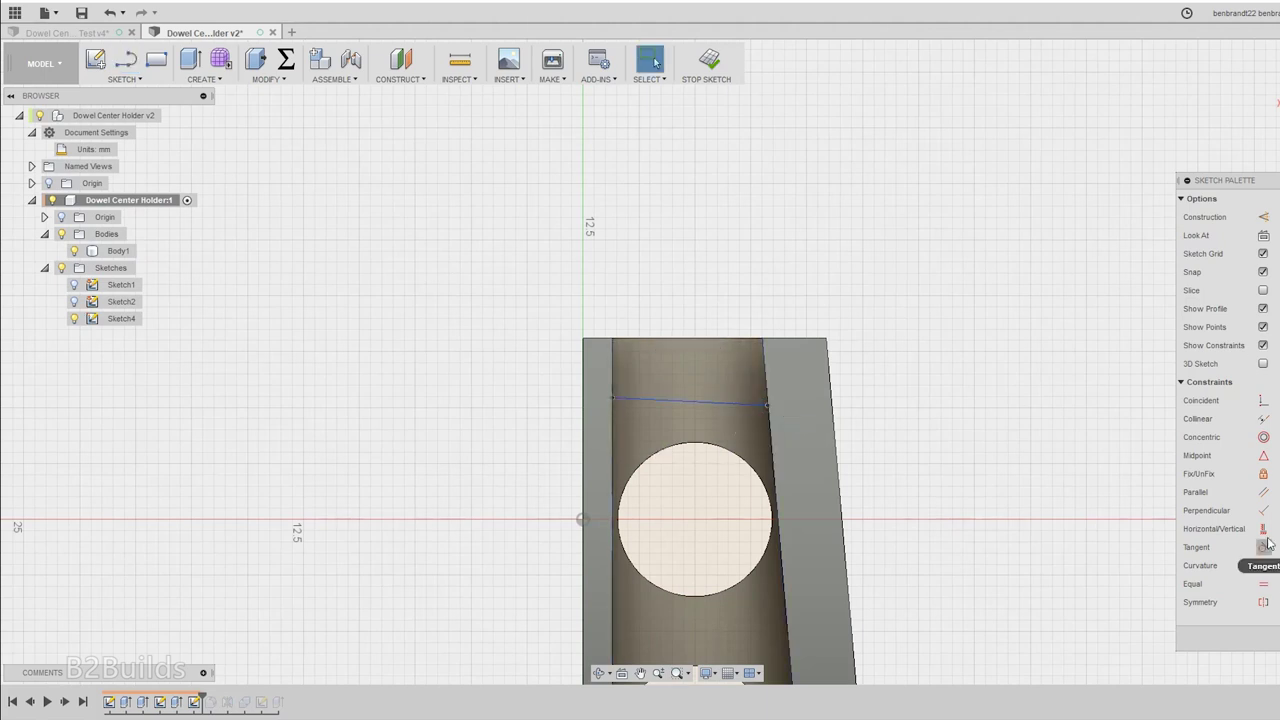
- Make the cross line horizontal and dimension its distance from the channel's narrow-end edge
{"action": "left_click", "coordinate": [1263, 529]}
{"action": "key", "text": "d"}
{"action": "left_click", "coordinate": [741, 406]}
{"action": "left_click", "coordinate": [732, 340]}
{"action": "left_click", "coordinate": [905, 379]}
{"action": "key", "text": "Return"}
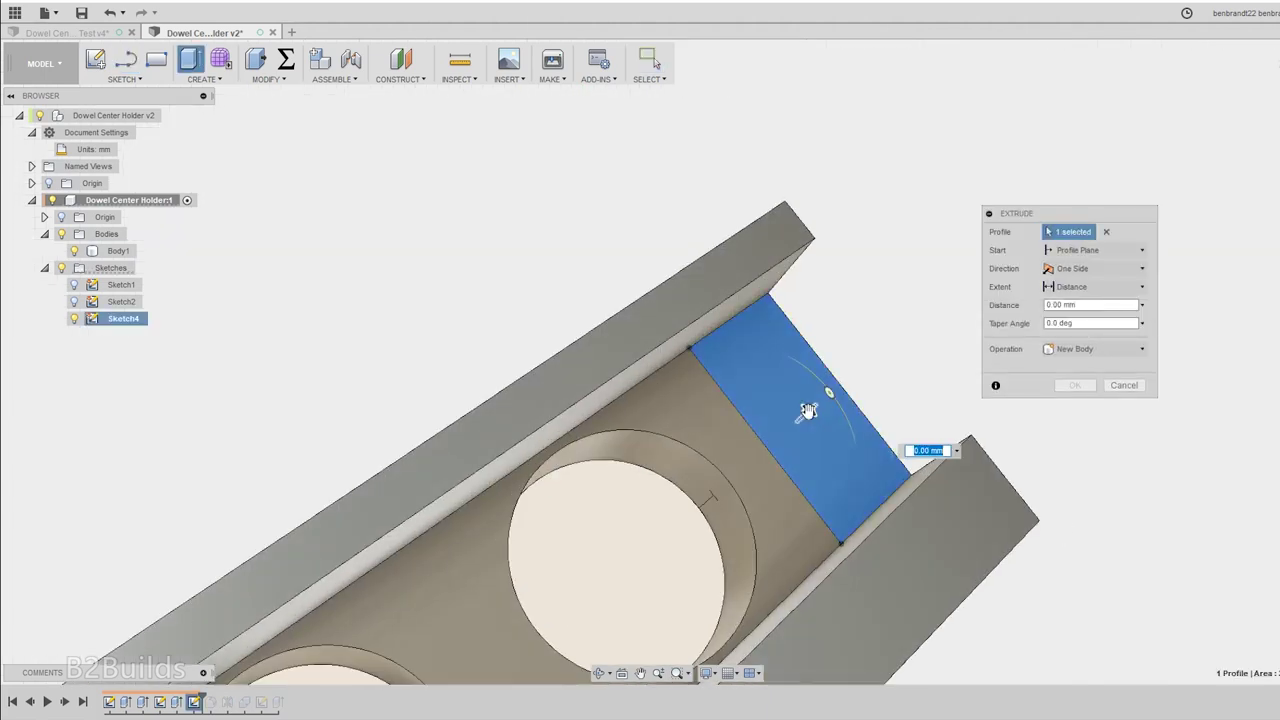
- Extrude the narrow-end strip up to the rail's top corner, using To Object extent and the Join operation
{"action": "left_click", "coordinate": [1094, 287]}
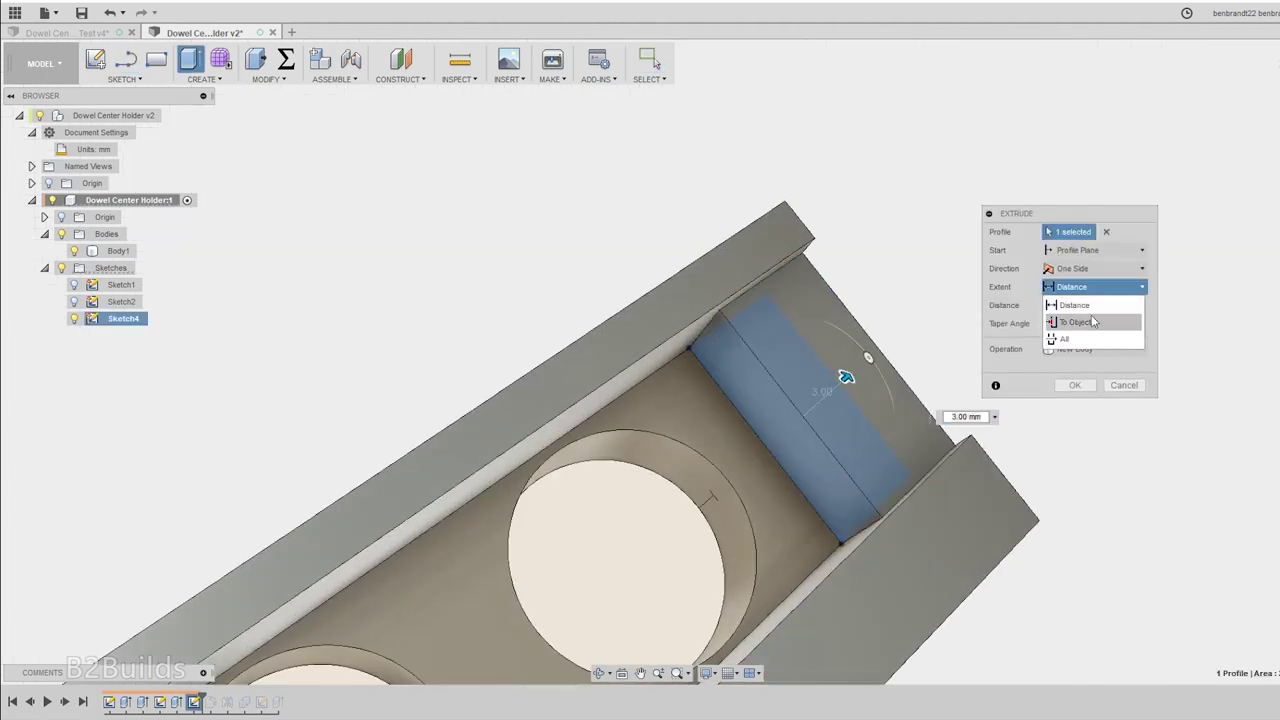
{"action": "left_click", "coordinate": [1093, 323]}
{"action": "left_click", "coordinate": [1092, 323]}
{"action": "left_click", "coordinate": [815, 240]}
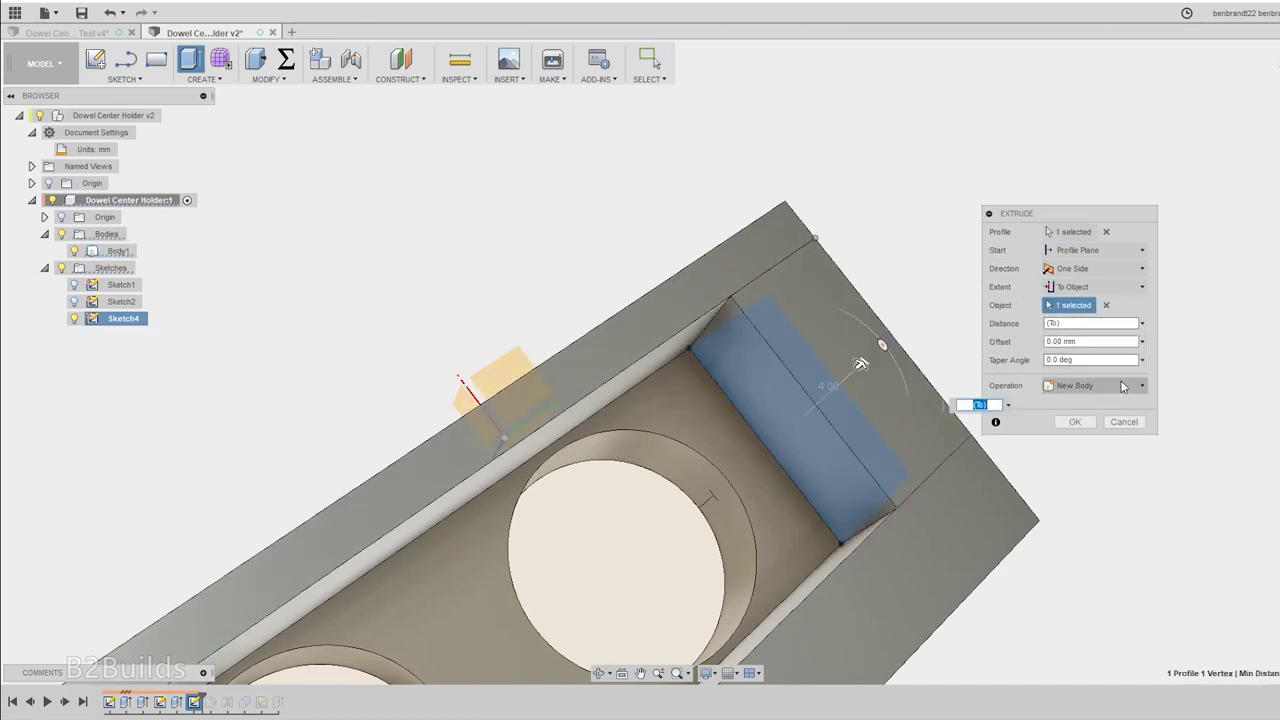
{"action": "left_click", "coordinate": [1080, 386]}
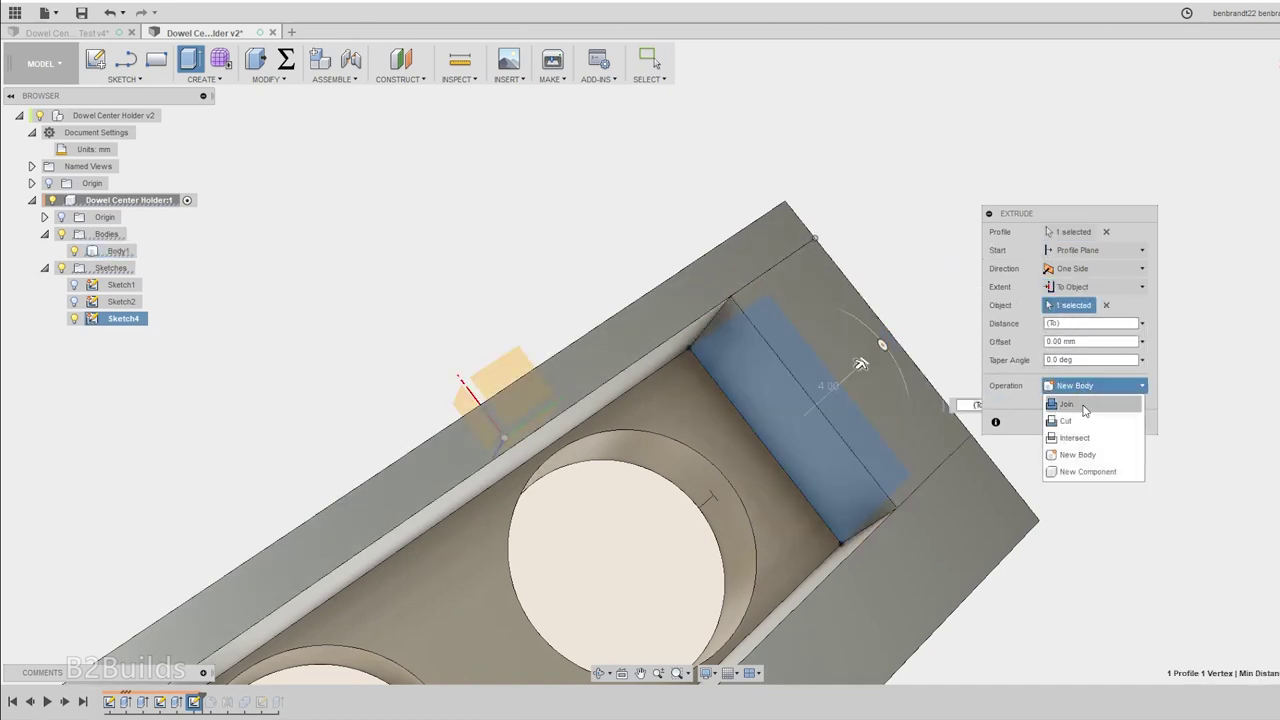
{"action": "left_click", "coordinate": [1068, 404]}
{"action": "left_click", "coordinate": [1075, 422]}
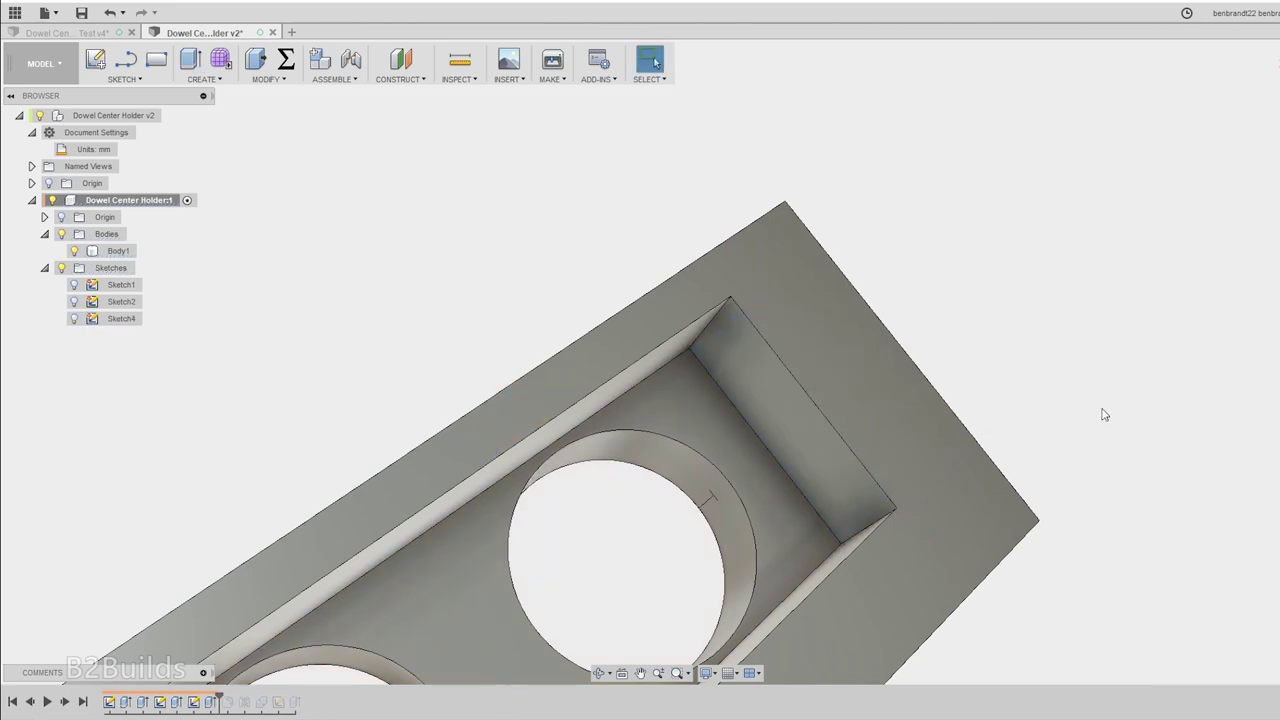
- Roll the history forward past the channel fillet, then fillet the curved inner edge at the channel's closed end by 1.5 mm
{"action": "scroll", "coordinate": [974, 271], "scroll_direction": "down", "scroll_amount": 6}
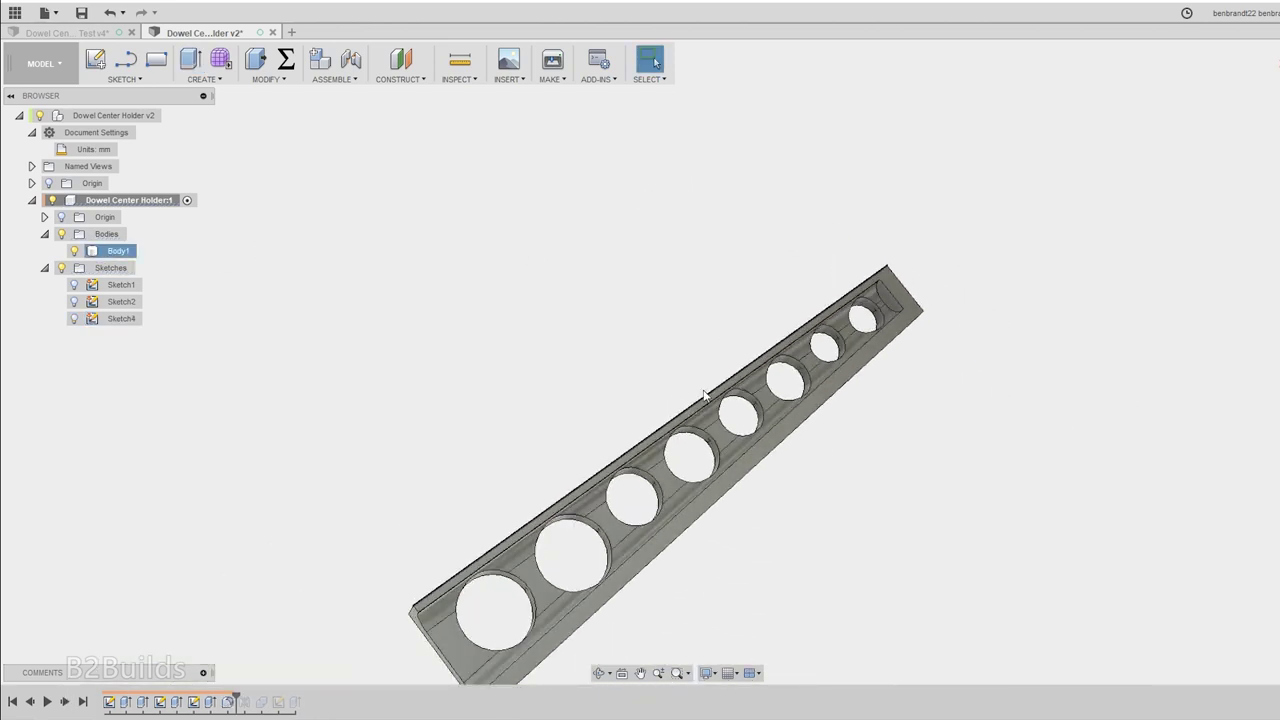
{"action": "scroll", "coordinate": [1043, 350], "scroll_direction": "up", "scroll_amount": 3}
{"action": "scroll", "coordinate": [876, 300], "scroll_direction": "down", "scroll_amount": 1}
{"action": "middle_click_drag", "start_coordinate": [920, 346], "coordinate": [843, 310], "text": "shift"}
{"action": "scroll", "coordinate": [814, 270], "scroll_direction": "up", "scroll_amount": 3}
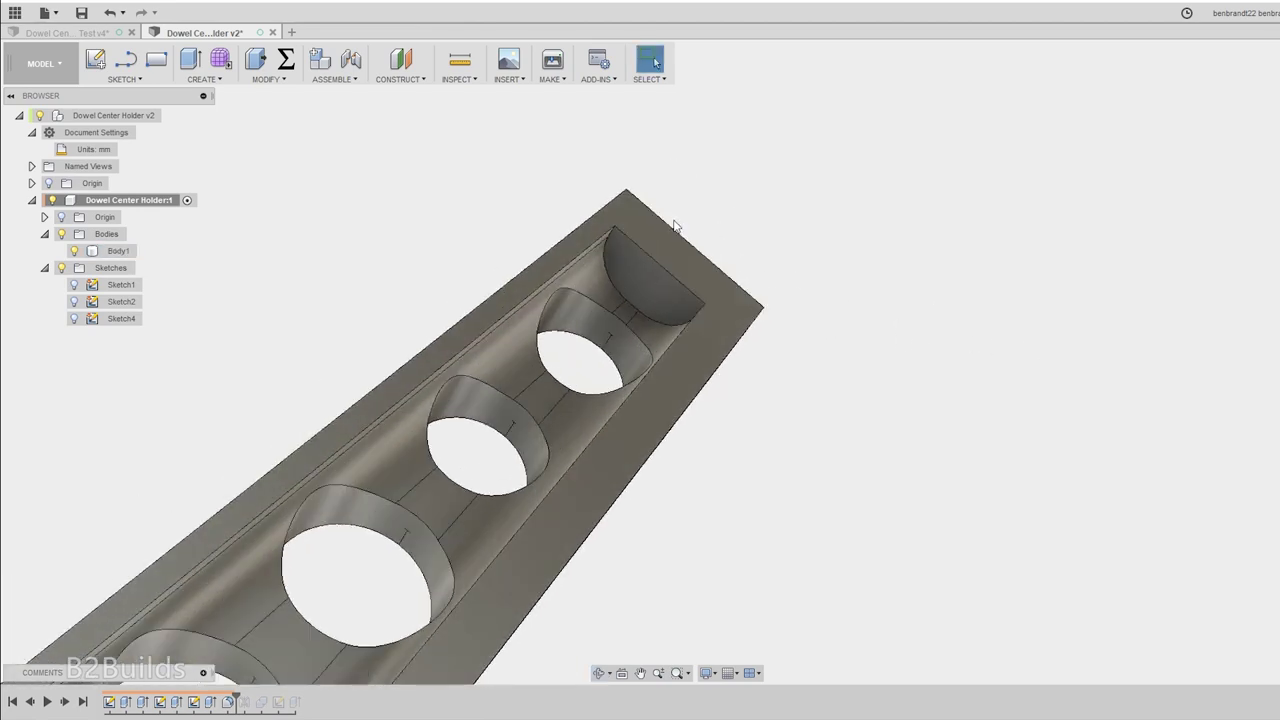
{"action": "key", "text": "f"}
{"action": "left_click", "coordinate": [611, 280]}
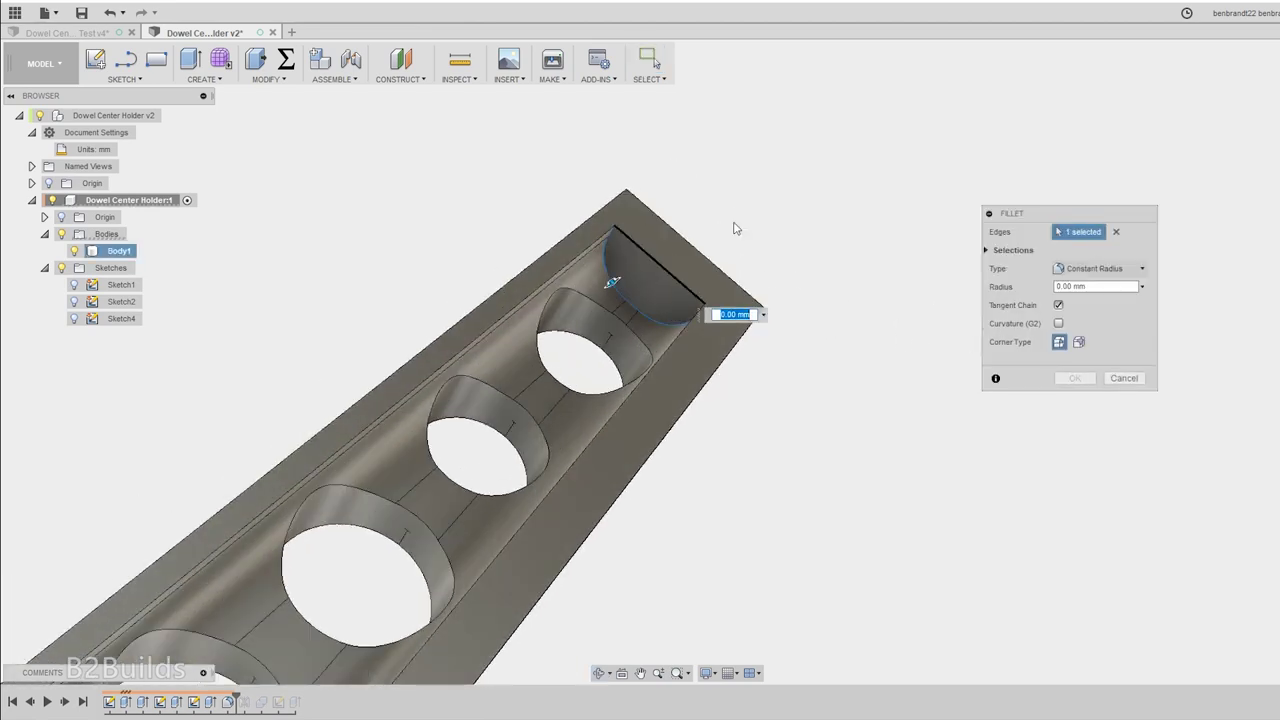
{"action": "type", "text": "1.5"}
{"action": "key", "text": "Return"}
{"action": "scroll", "coordinate": [900, 282], "scroll_direction": "down", "scroll_amount": 2}
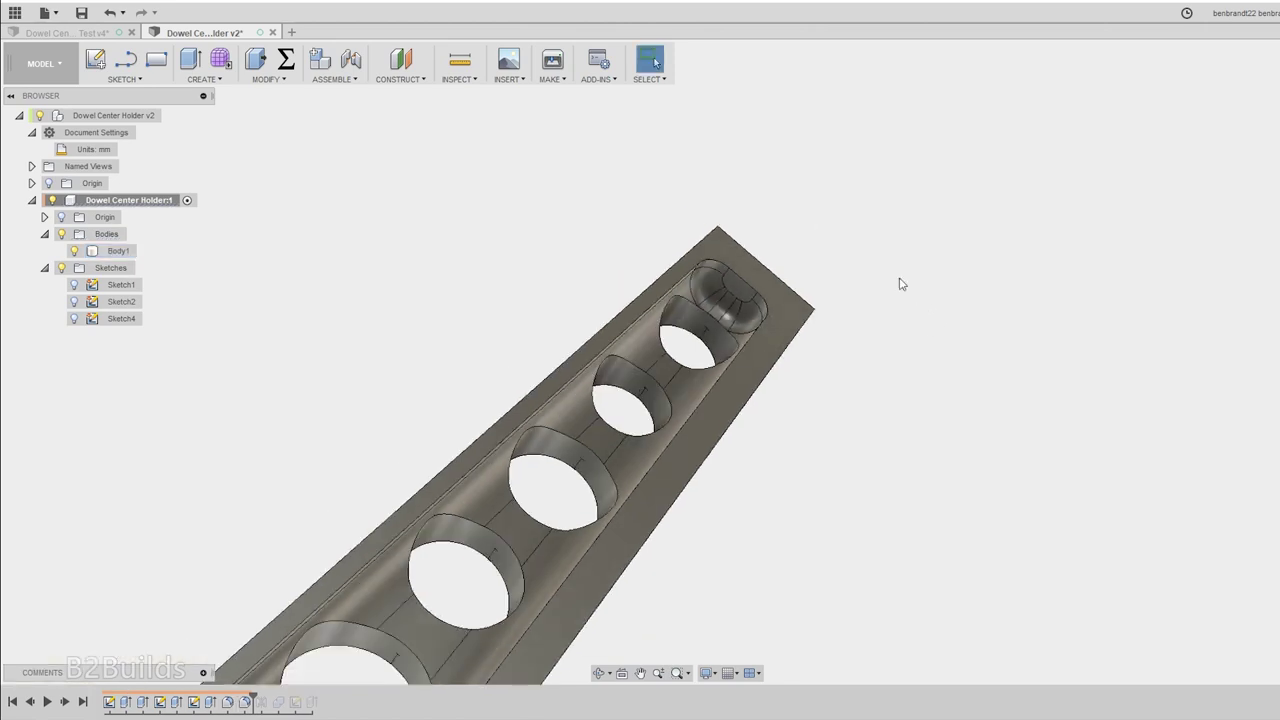
- Roll the history forward through the mirror, combine and hanging-loop features to the end
{"action": "middle_click_drag", "start_coordinate": [791, 210], "coordinate": [757, 220], "text": "shift"}
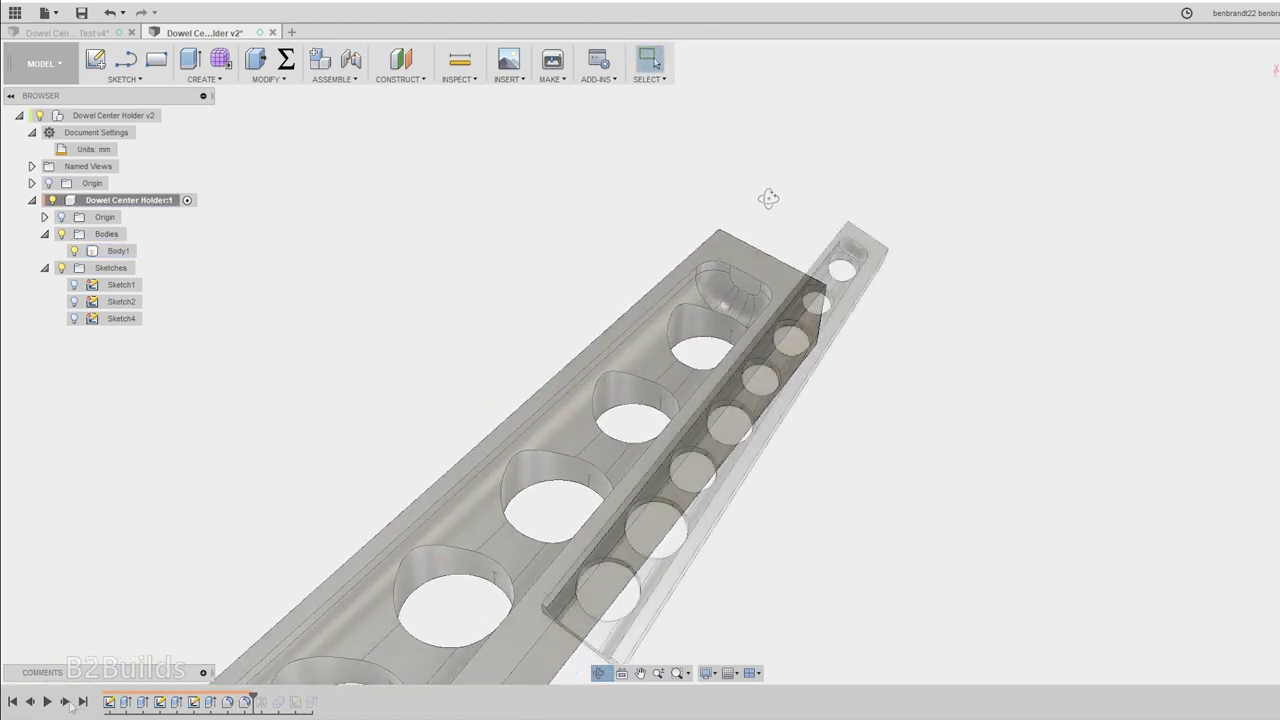
{"action": "left_click", "coordinate": [65, 702]}
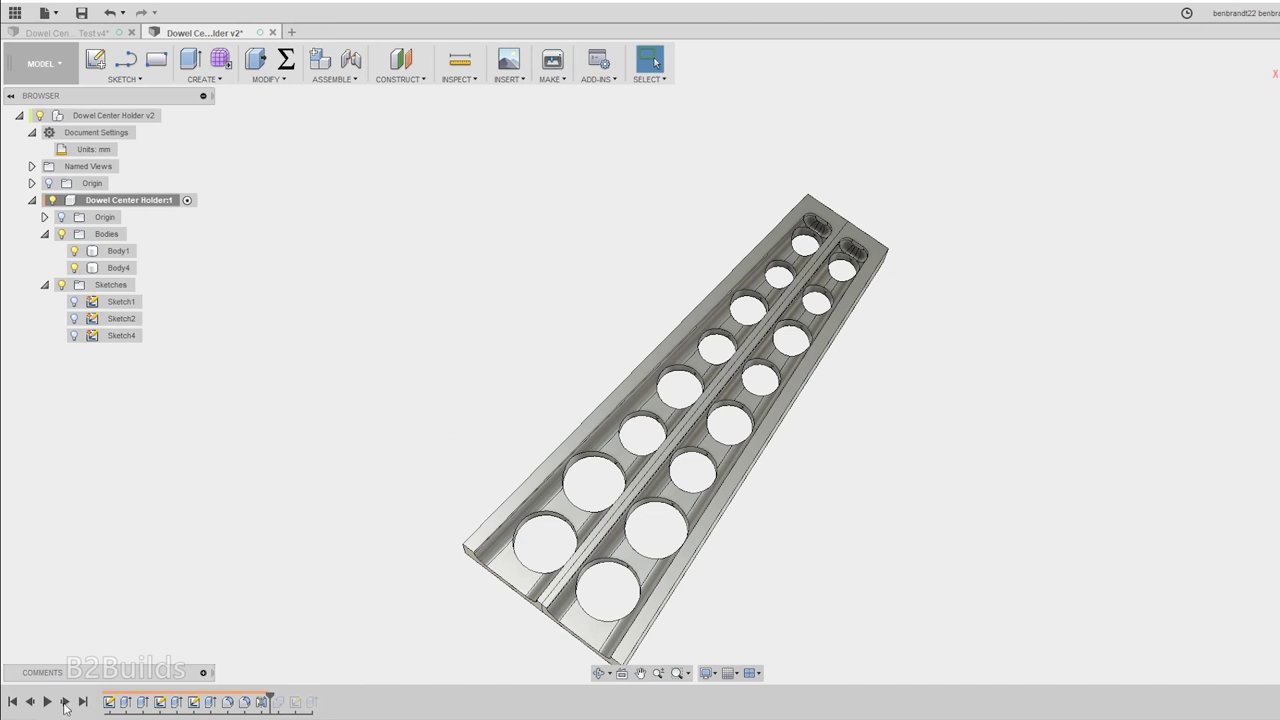
{"action": "left_click", "coordinate": [65, 702]}
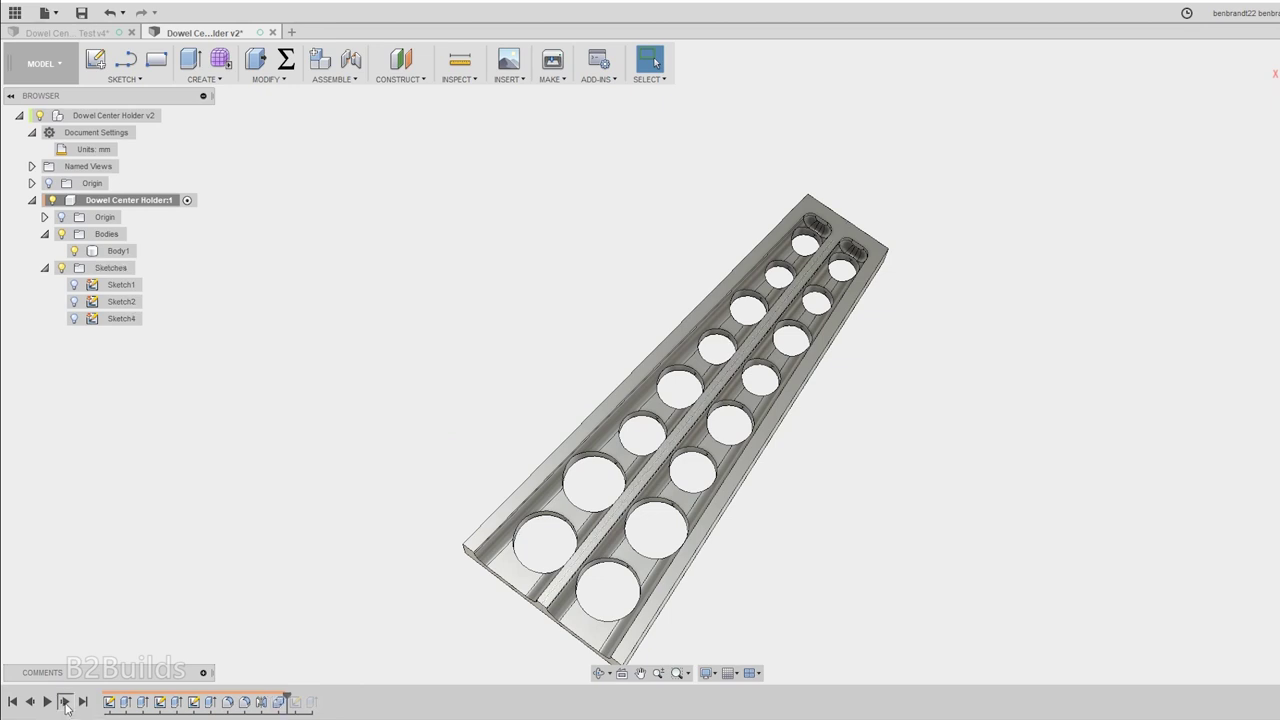
{"action": "left_click", "coordinate": [65, 702]}
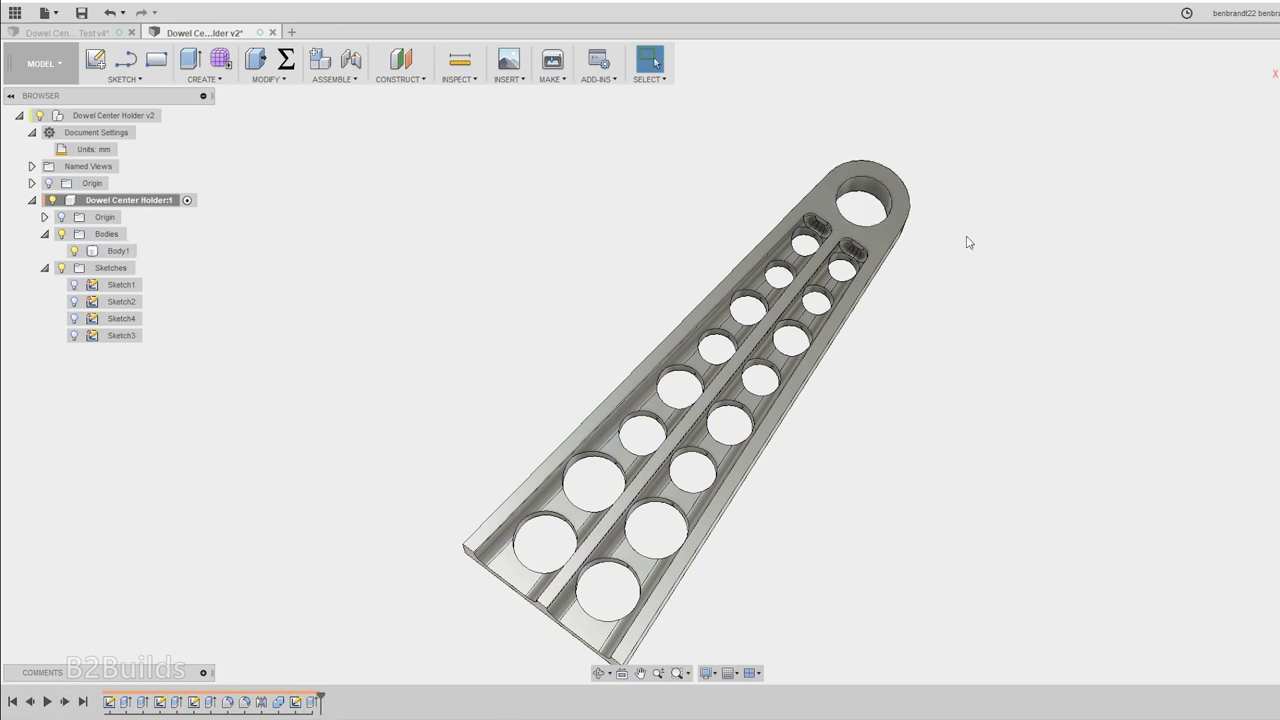
- Fillet the vertical corner edges at the plate's wide end
{"action": "middle_click_drag", "start_coordinate": [978, 253], "coordinate": [895, 224], "text": "shift"}
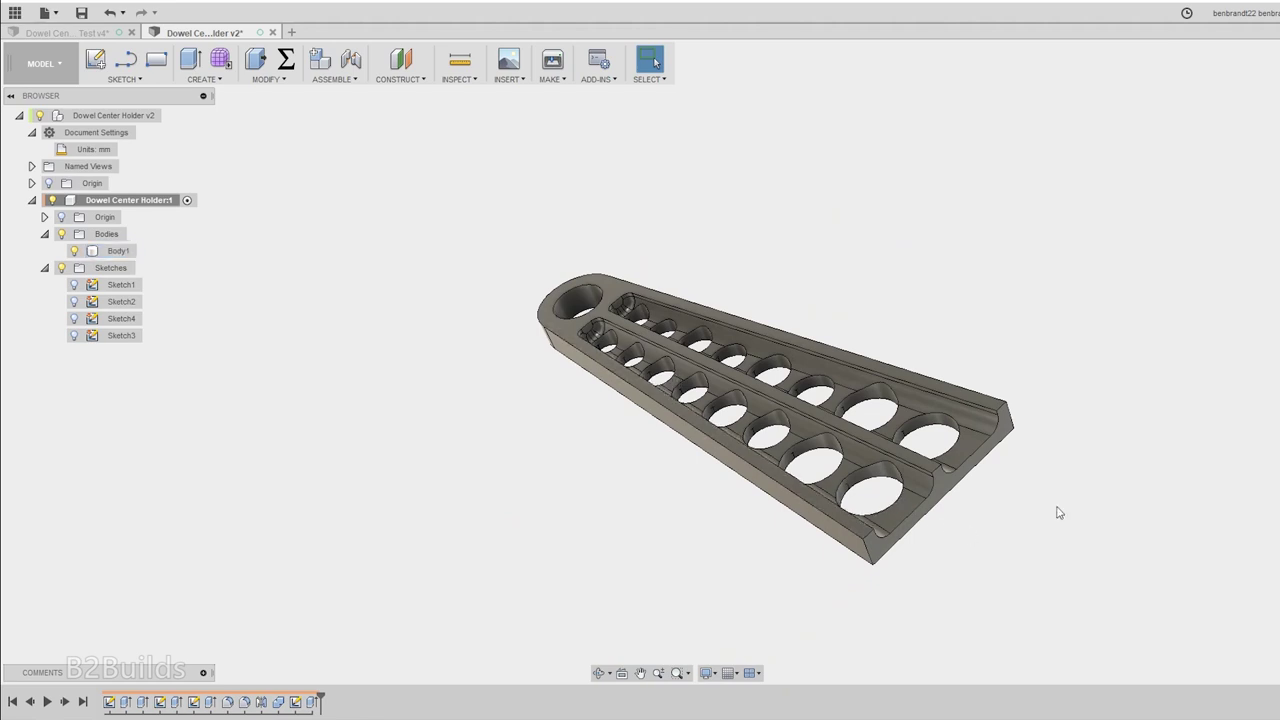
{"action": "middle_click_drag", "start_coordinate": [1060, 513], "coordinate": [919, 258], "text": "shift"}
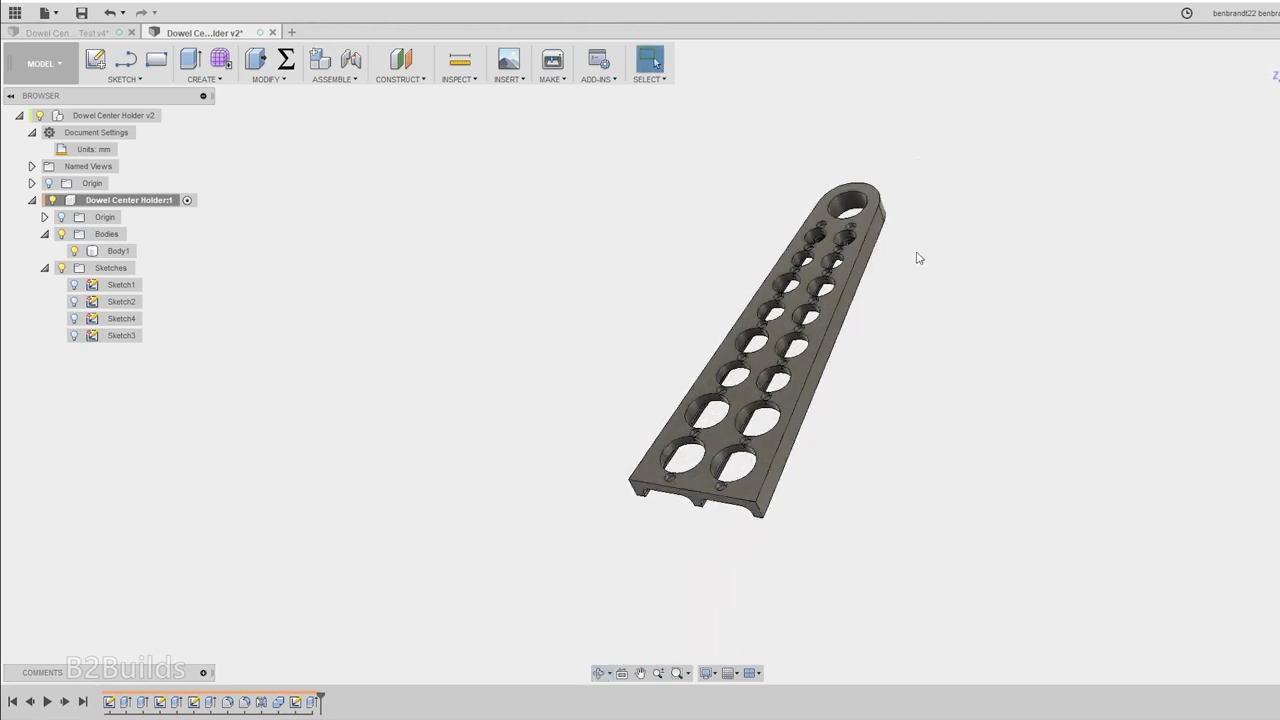
{"action": "middle_click_drag", "start_coordinate": [815, 491], "coordinate": [835, 491], "text": "shift"}
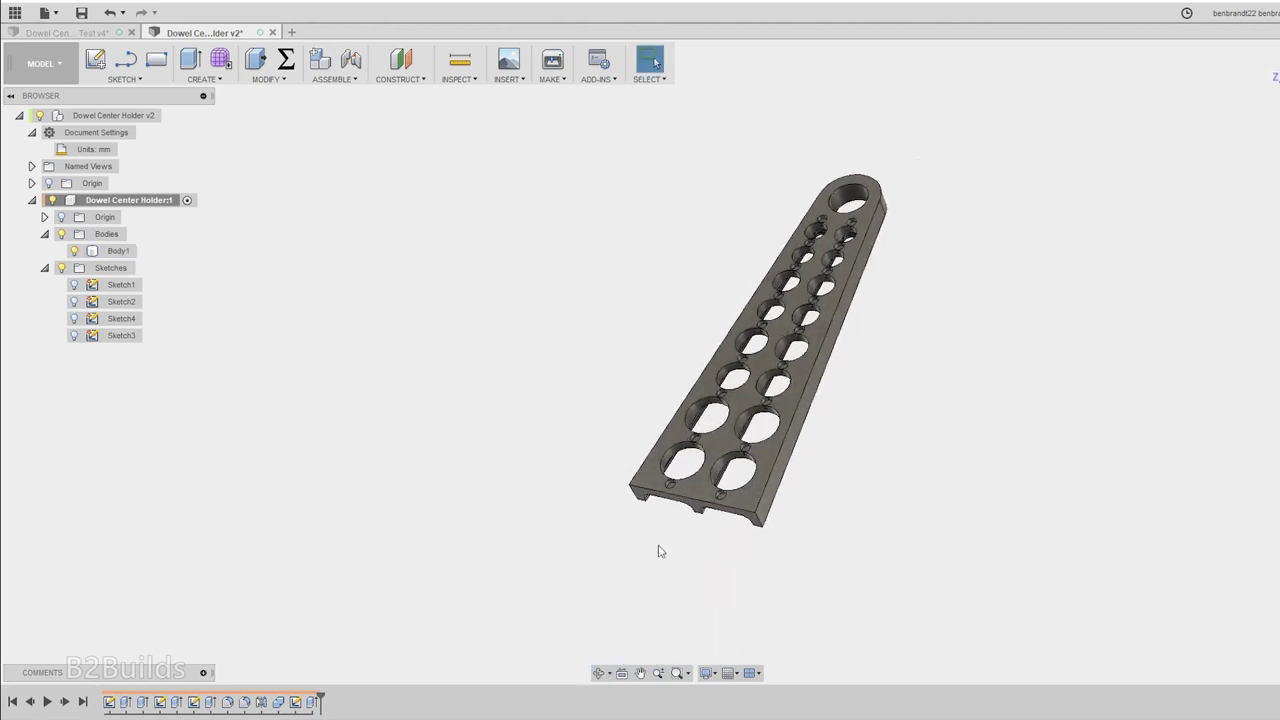
{"action": "scroll", "coordinate": [659, 551], "scroll_direction": "up", "scroll_amount": 3}
{"action": "key", "text": "f"}
{"action": "left_click", "coordinate": [858, 505]}
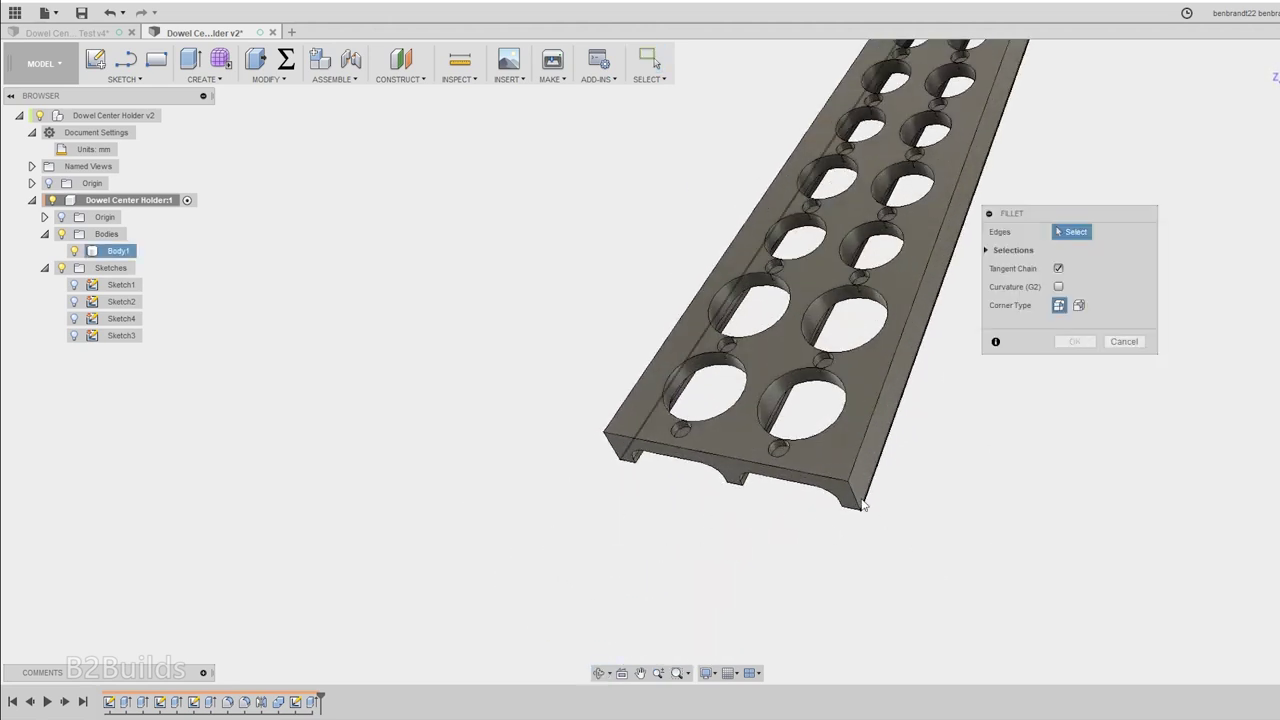
{"action": "middle_click_drag", "start_coordinate": [644, 484], "coordinate": [914, 134], "text": "shift"}
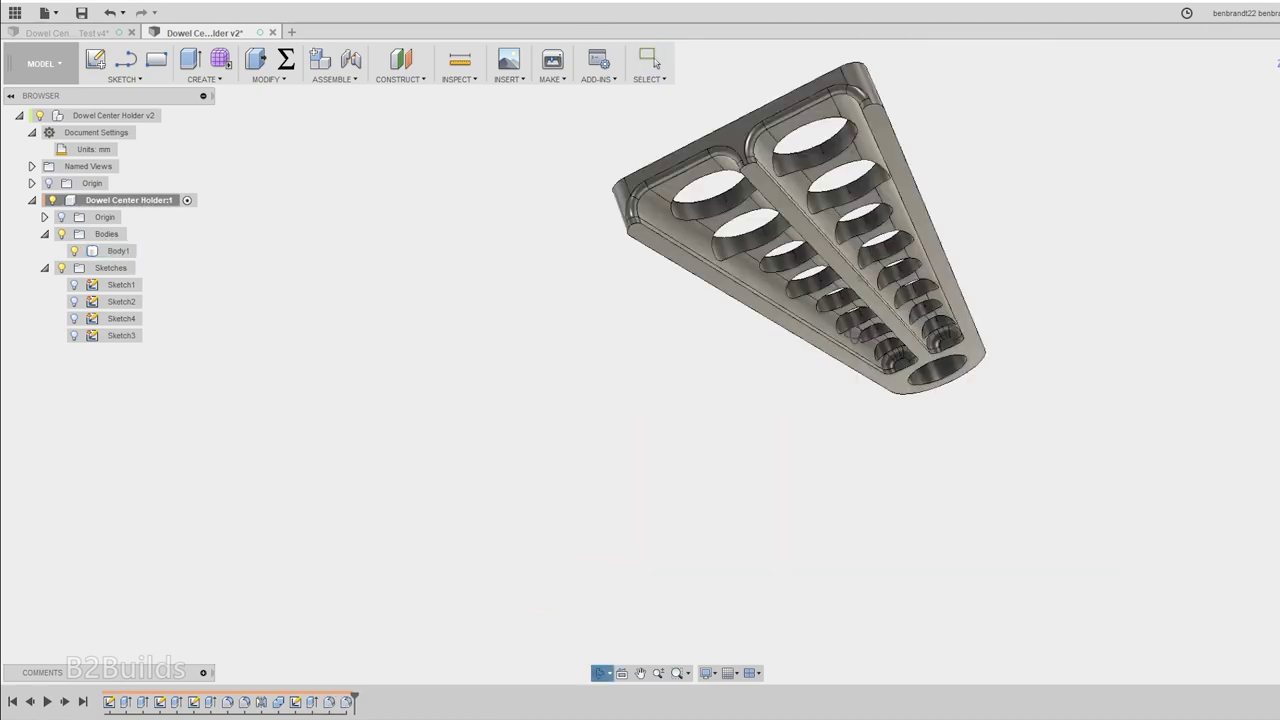
- Fillet the outer perimeter edge of the plate's front face, including the hanging loop
{"action": "middle_click_drag", "start_coordinate": [850, 400], "coordinate": [855, 396], "text": "shift"}
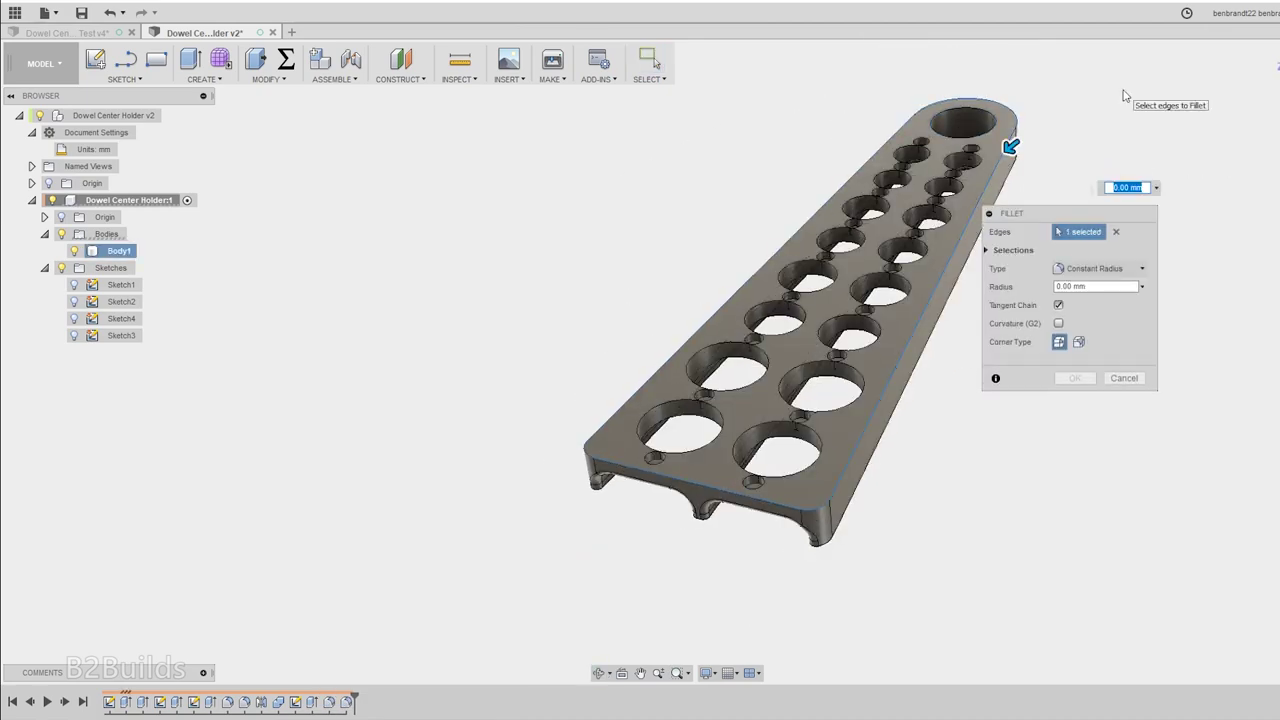
{"action": "key", "text": "Return"}
{"action": "middle_click_drag", "start_coordinate": [1060, 190], "coordinate": [1026, 338], "text": "shift"}
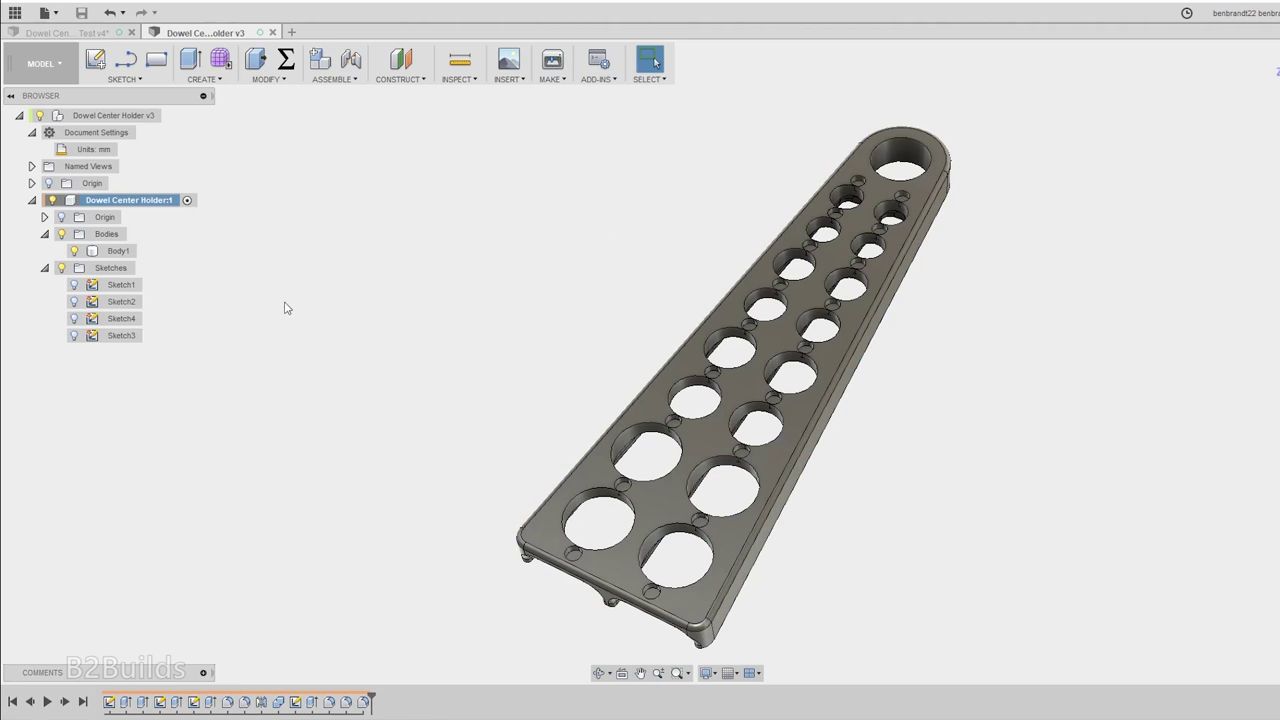
- Export the Dowel Center Holder component as an STL and load it in the 3D-printing slicer
{"action": "left_click", "coordinate": [810, 225]}
{"action": "left_click", "coordinate": [870, 248]}
{"action": "left_click", "coordinate": [979, 428]}
{"action": "right_click", "coordinate": [143, 204]}
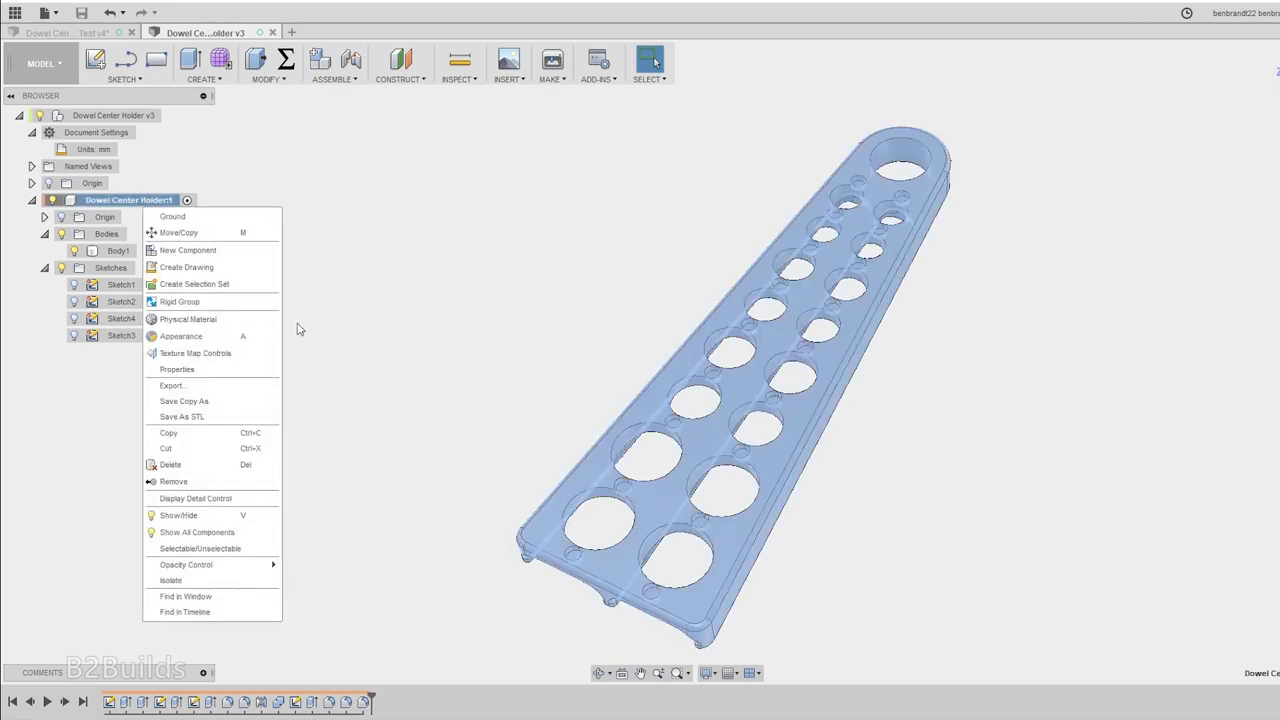
{"action": "left_click", "coordinate": [245, 418]}
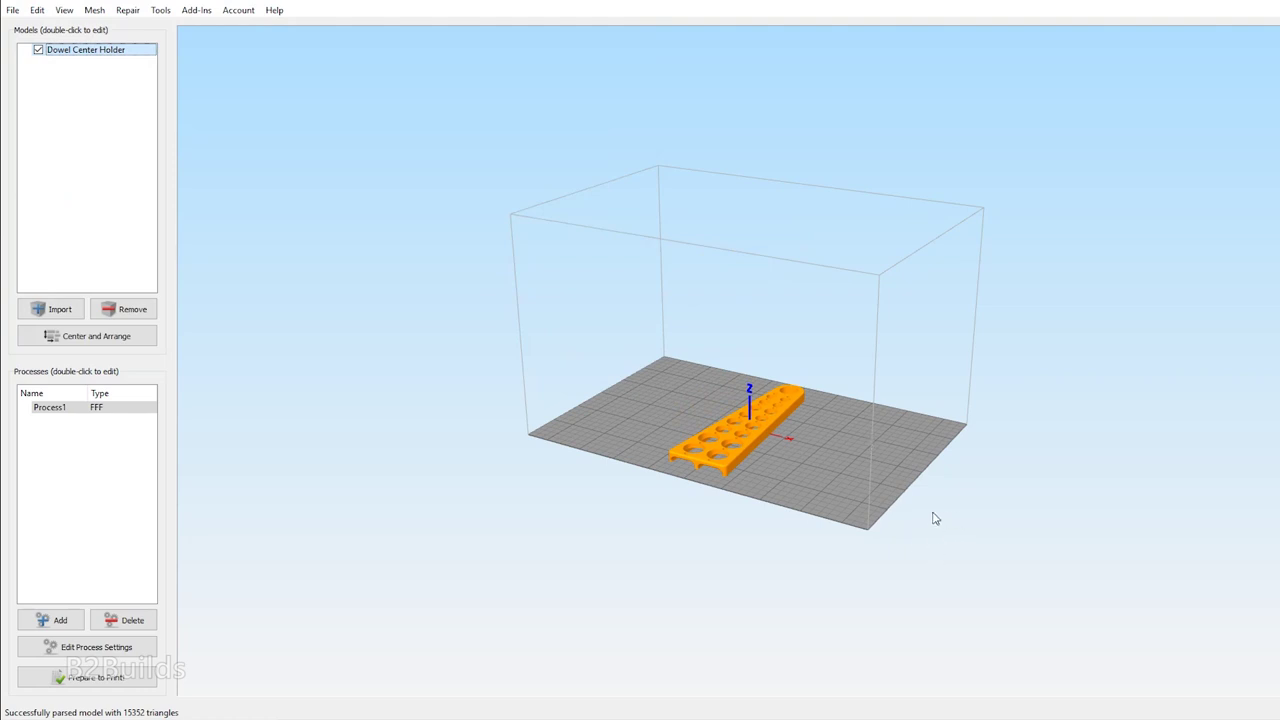
- Set the Dowel Center Holder model's Z rotation to 90 degrees on the print bed
{"action": "scroll", "coordinate": [788, 518], "scroll_direction": "down", "scroll_amount": 2}
{"action": "scroll", "coordinate": [795, 496], "scroll_direction": "up", "scroll_amount": 5}
{"action": "scroll", "coordinate": [822, 495], "scroll_direction": "down", "scroll_amount": 3}
{"action": "left_click_drag", "start_coordinate": [787, 476], "coordinate": [794, 528]}
{"action": "scroll", "coordinate": [720, 486], "scroll_direction": "down", "scroll_amount": 2}
{"action": "scroll", "coordinate": [737, 466], "scroll_direction": "up", "scroll_amount": 5}
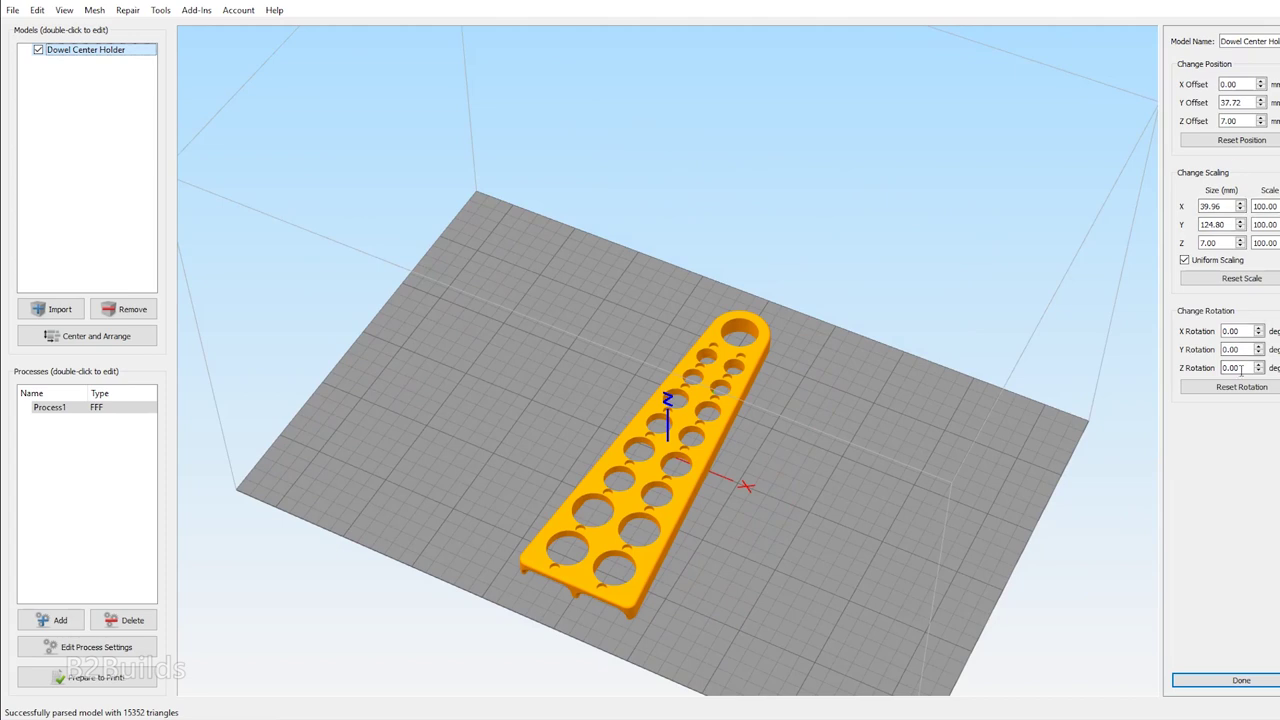
{"action": "type", "text": "90"}
{"action": "key", "text": "Return"}
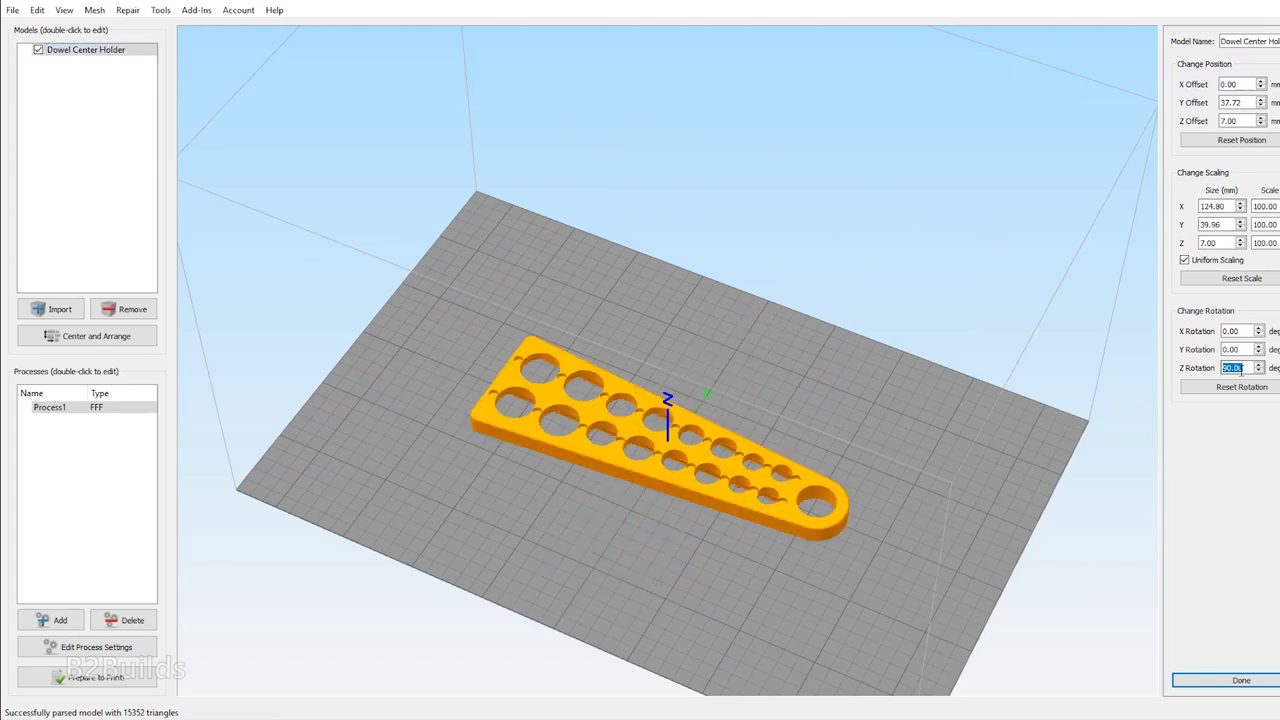
- Review Process1's layer, additions, infill and support settings, accept them, and generate the sliced toolpath preview
{"action": "left_click", "coordinate": [1241, 680]}
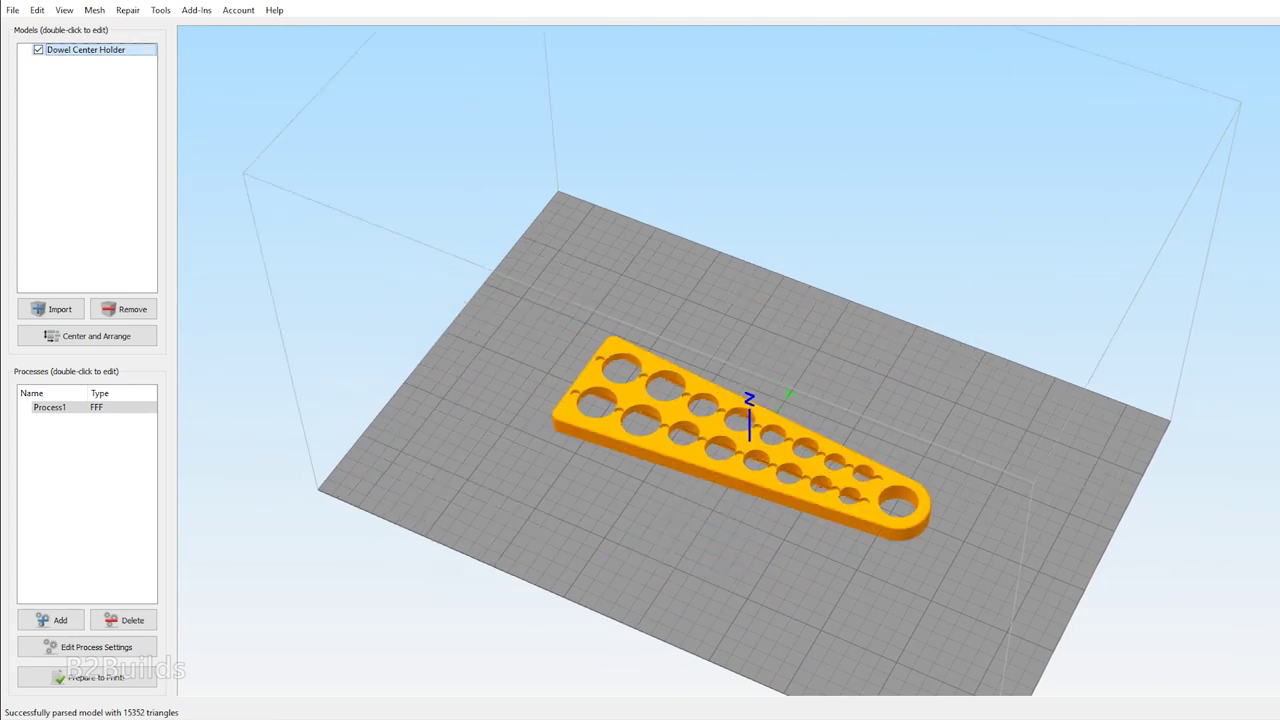
{"action": "scroll", "coordinate": [1029, 314], "scroll_direction": "up", "scroll_amount": 4}
{"action": "right_click_drag", "start_coordinate": [711, 566], "coordinate": [731, 455]}
{"action": "left_click", "coordinate": [86, 647]}
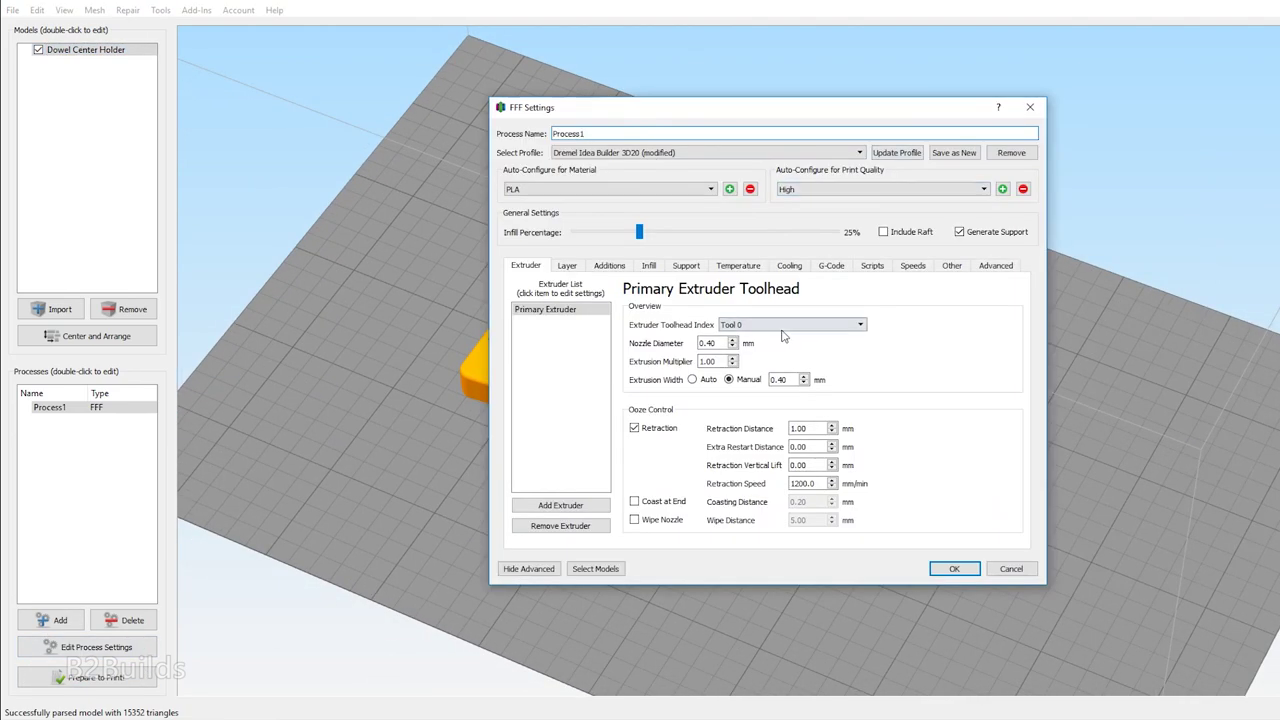
{"action": "left_click", "coordinate": [566, 265]}
{"action": "left_click", "coordinate": [608, 265]}
{"action": "left_click", "coordinate": [648, 265]}
{"action": "left_click", "coordinate": [685, 265]}
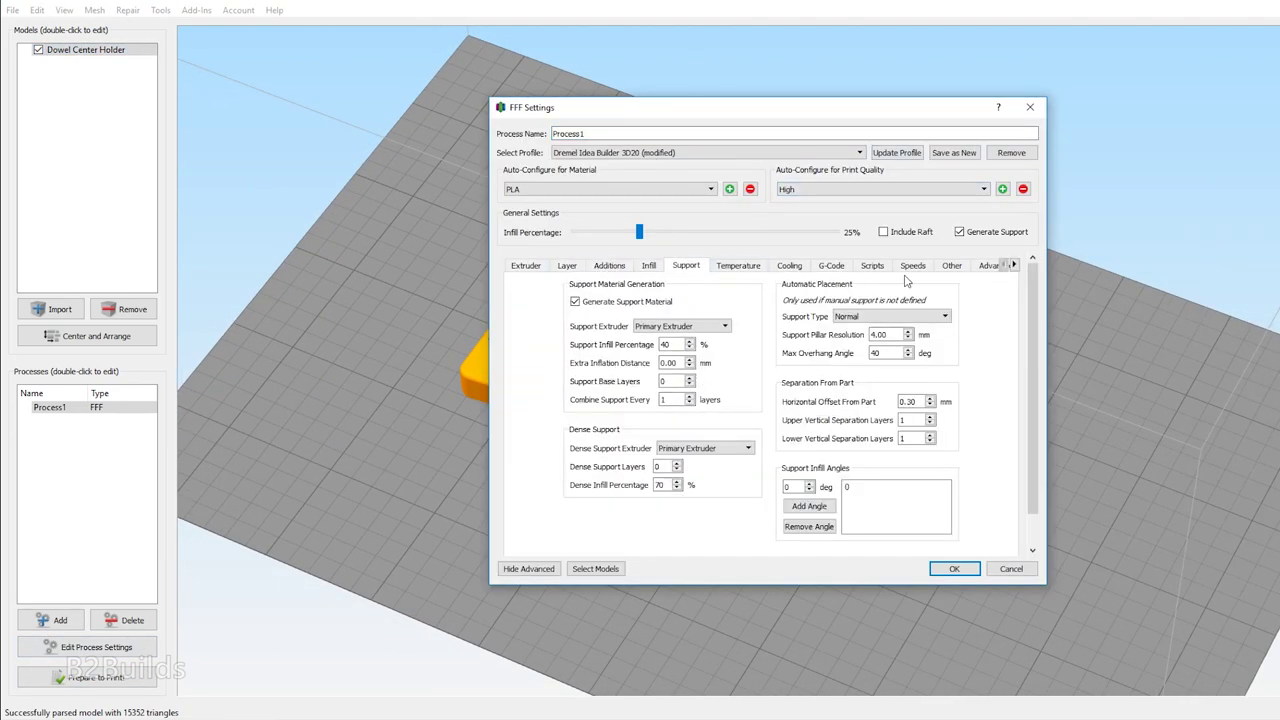
{"action": "left_click", "coordinate": [955, 569]}
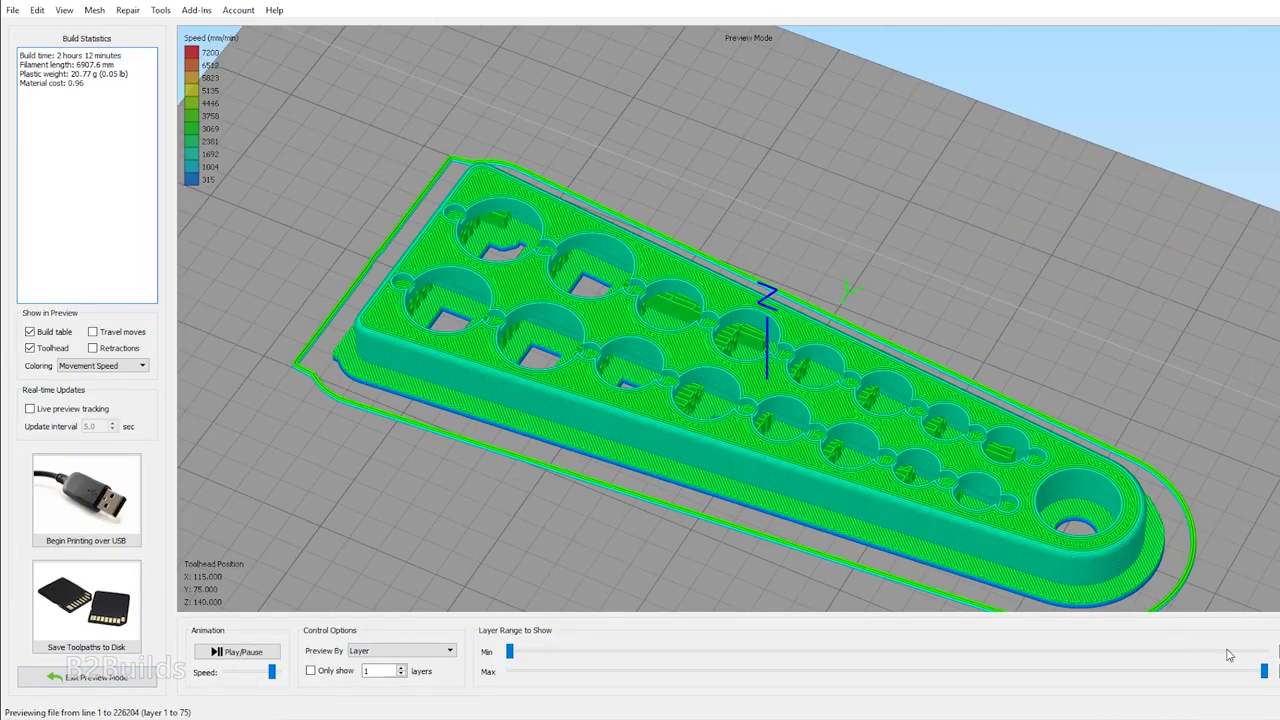
- Examine the sliced holder's toolpaths across the layer range, including the supports inside the holes and the raft around the plate
{"action": "left_click_drag", "start_coordinate": [1264, 672], "coordinate": [510, 671]}
{"action": "left_click_drag", "start_coordinate": [475, 717], "coordinate": [1239, 650]}
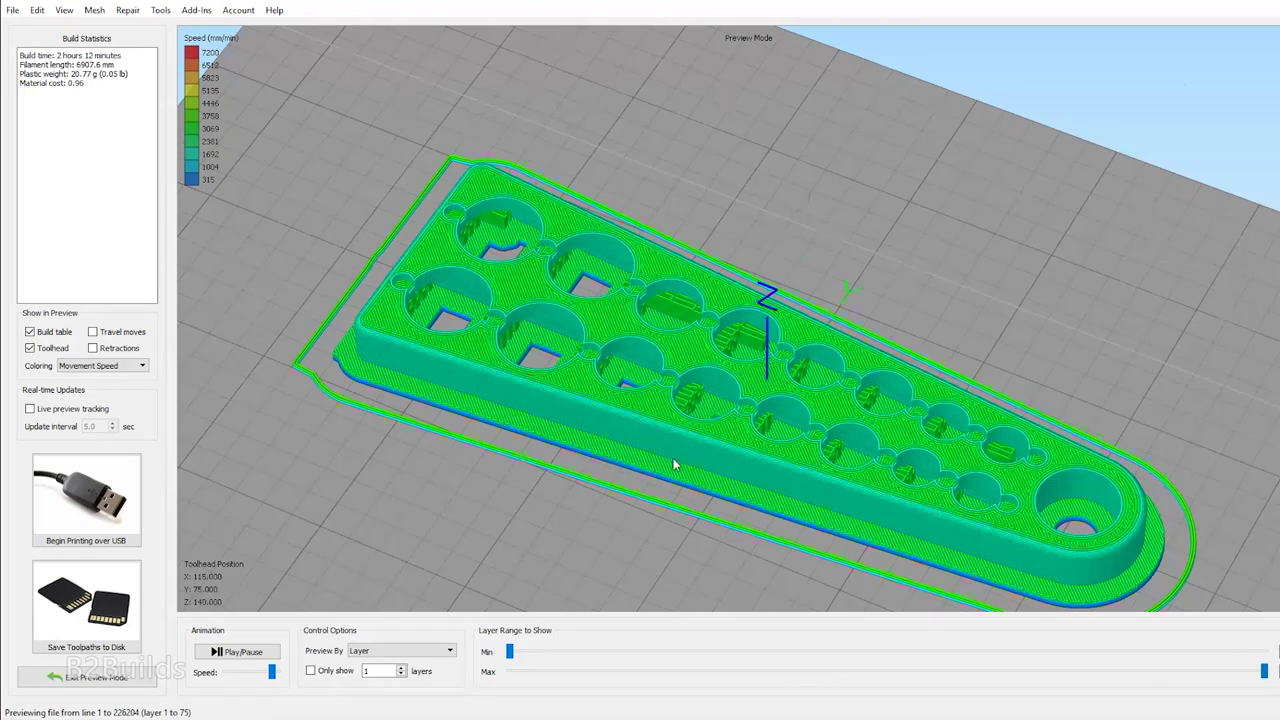
{"action": "left_click_drag", "start_coordinate": [674, 465], "coordinate": [788, 490]}
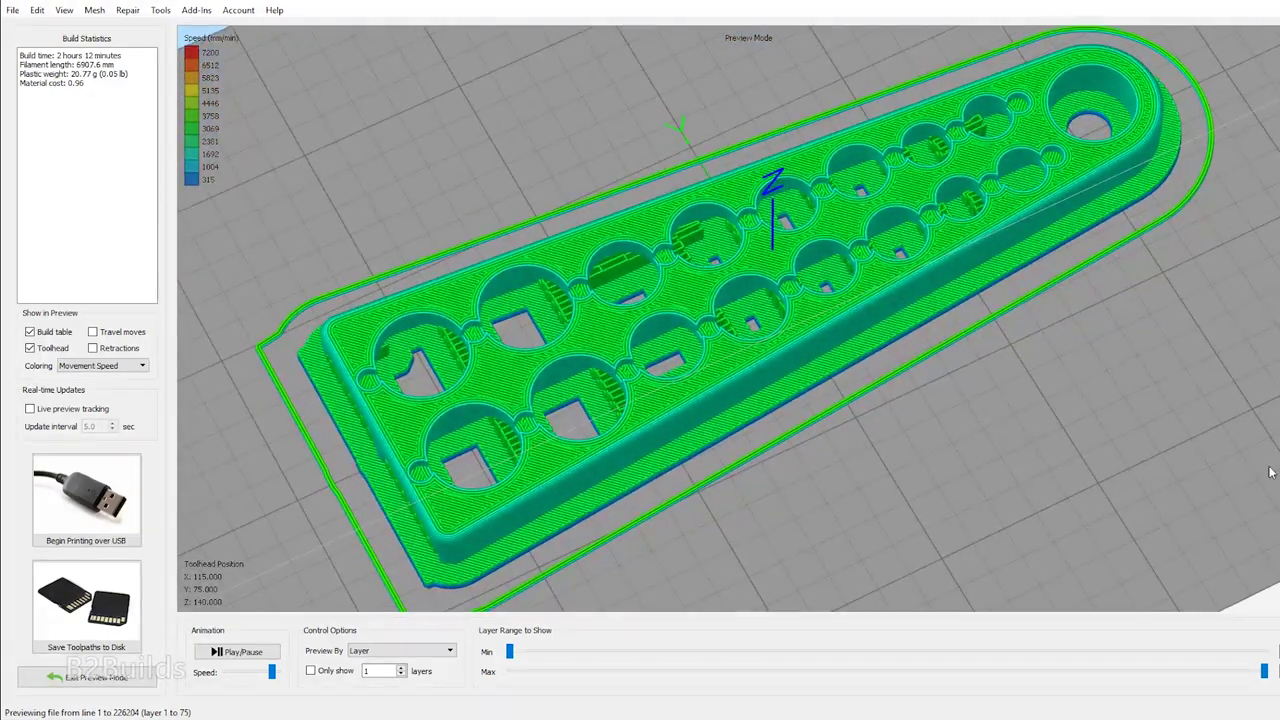